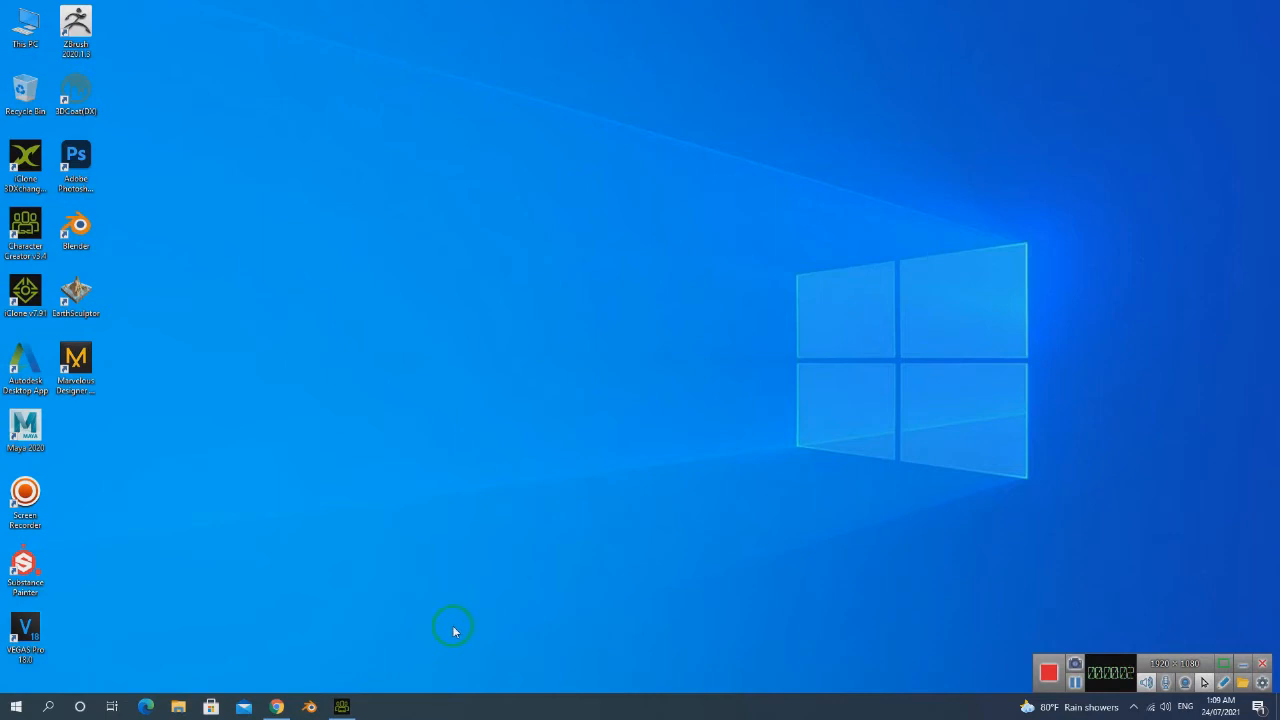
right_click(401, 317)
left_click(436, 356)
right_click(707, 285)
left_click(723, 330)
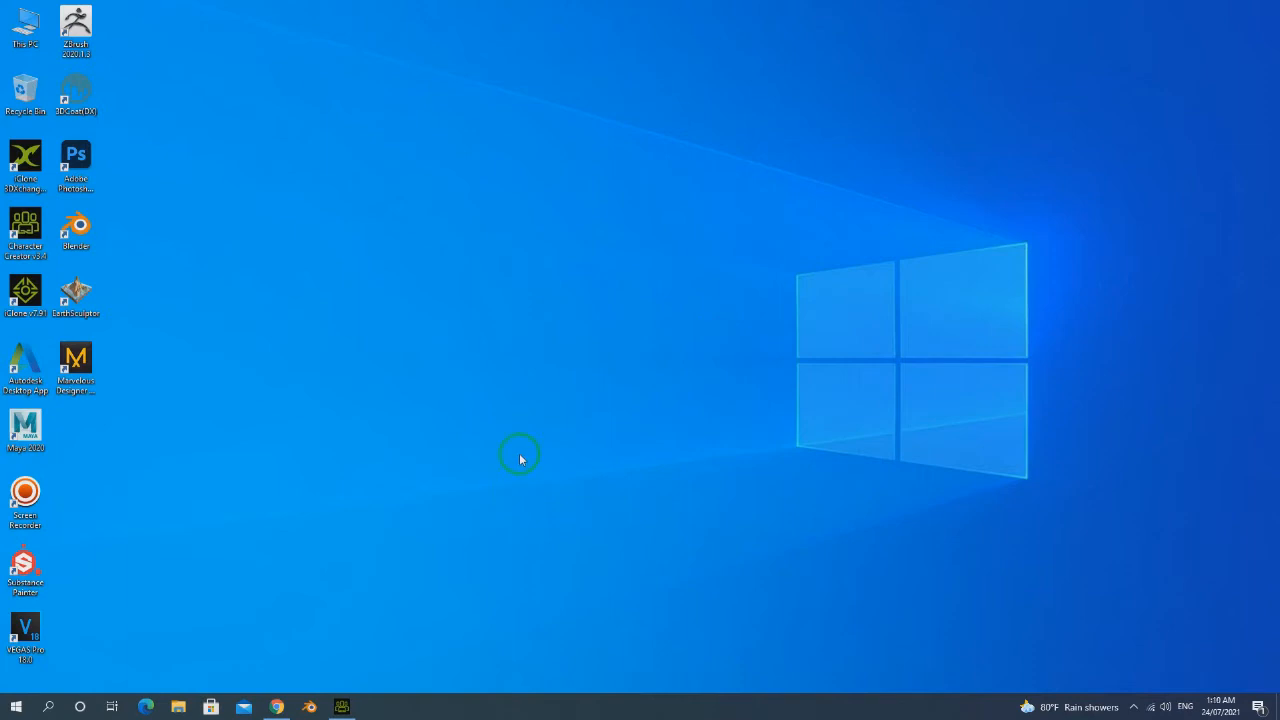
Switch to the open Character Creator 3 project and examine the male avatar's body and head at different distances and angles.
left_click(342, 706)
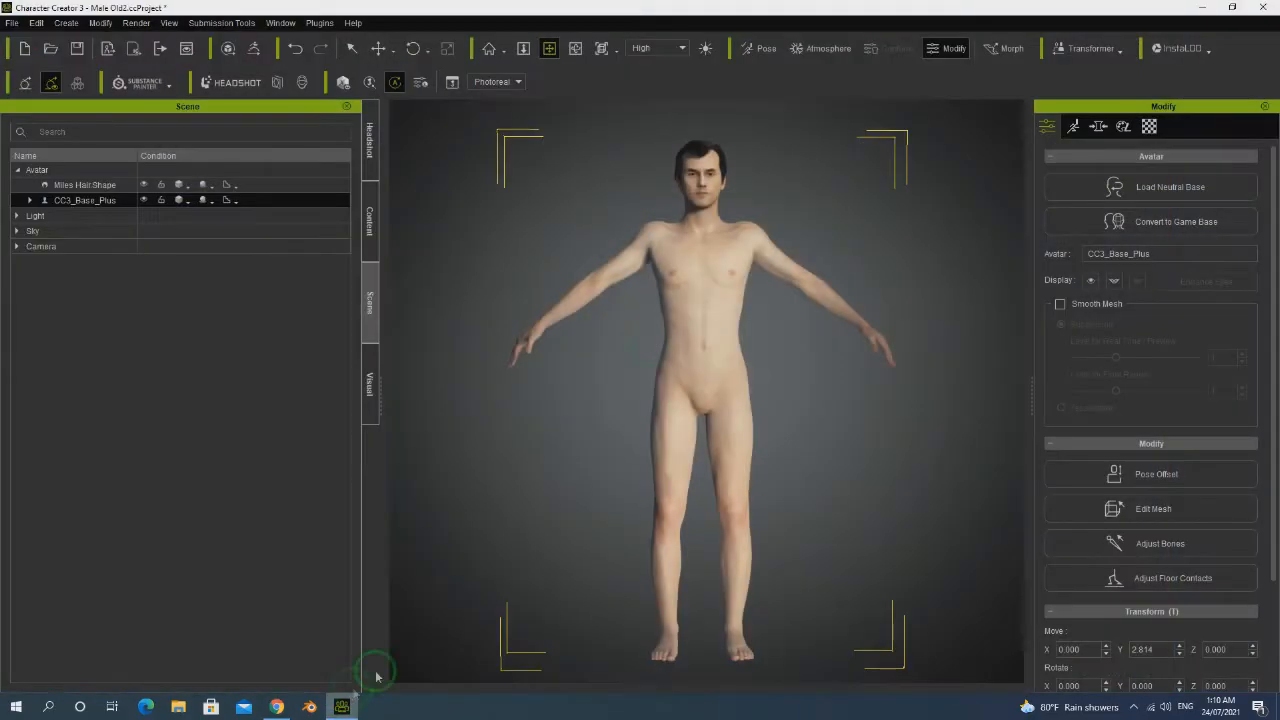
scroll(703, 188, "up", 1)
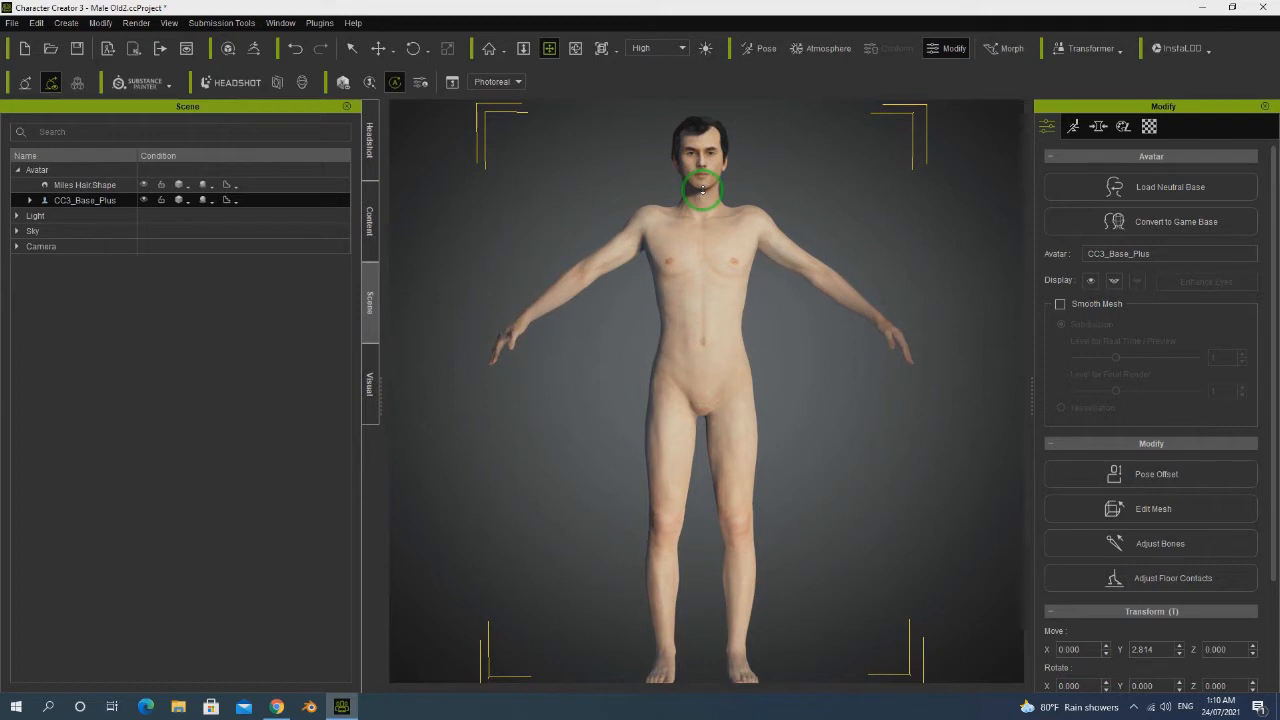
scroll(733, 169, "up", 1)
left_click_drag(730, 174, 721, 252)
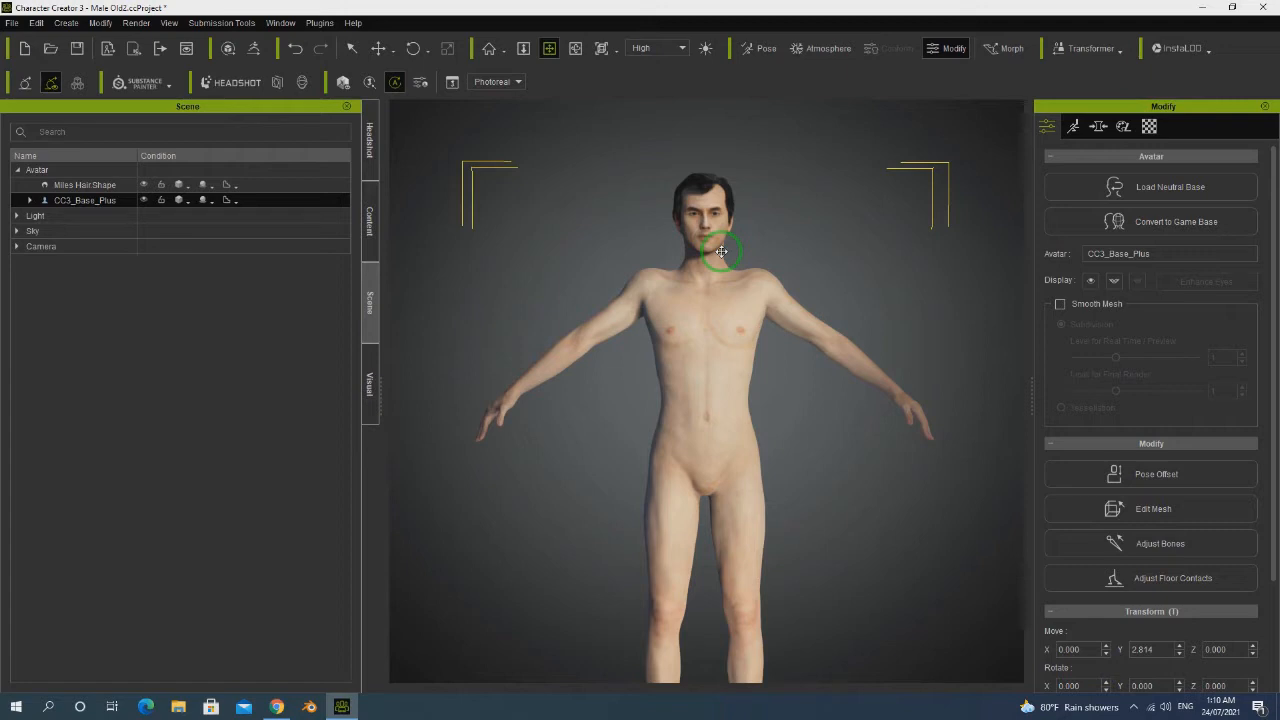
scroll(719, 370, "down", 2)
middle_click_drag(717, 401, 717, 357)
scroll(717, 357, "down", 2)
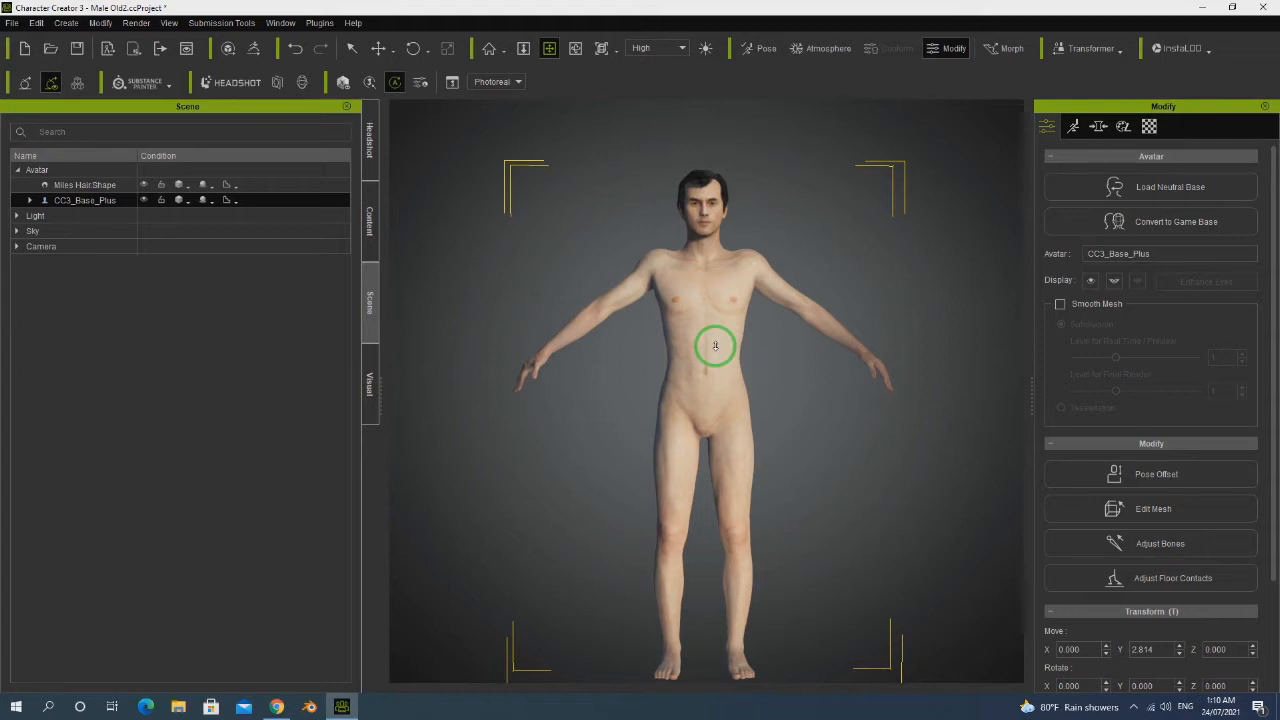
right_click_drag(726, 389, 883, 385)
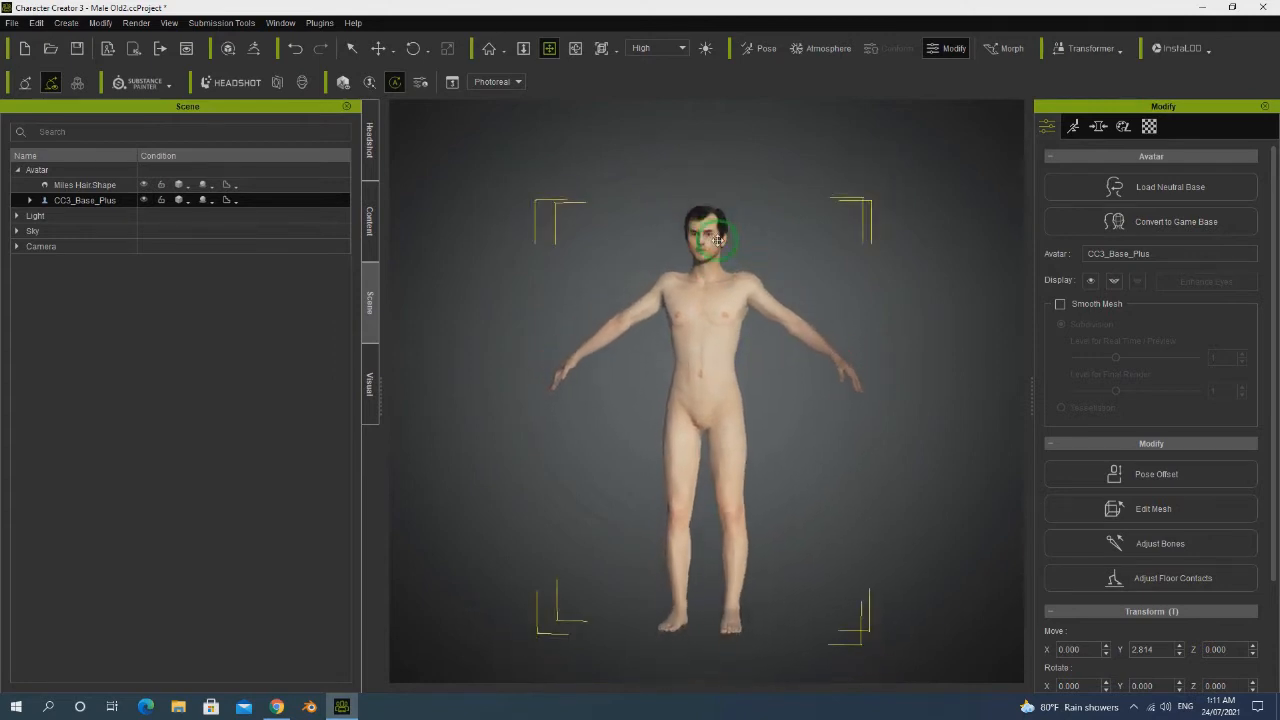
scroll(710, 205, "up", 5)
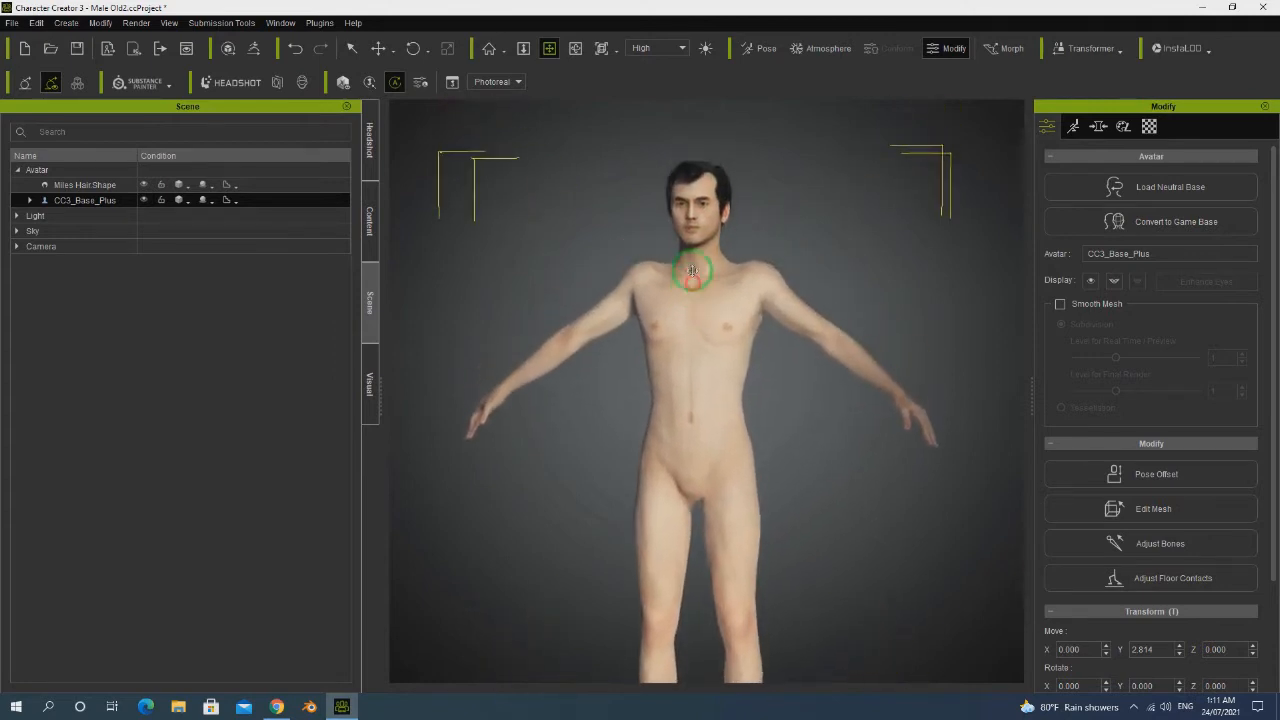
scroll(700, 201, "up", 1)
right_click_drag(657, 251, 731, 272)
scroll(730, 272, "down", 5)
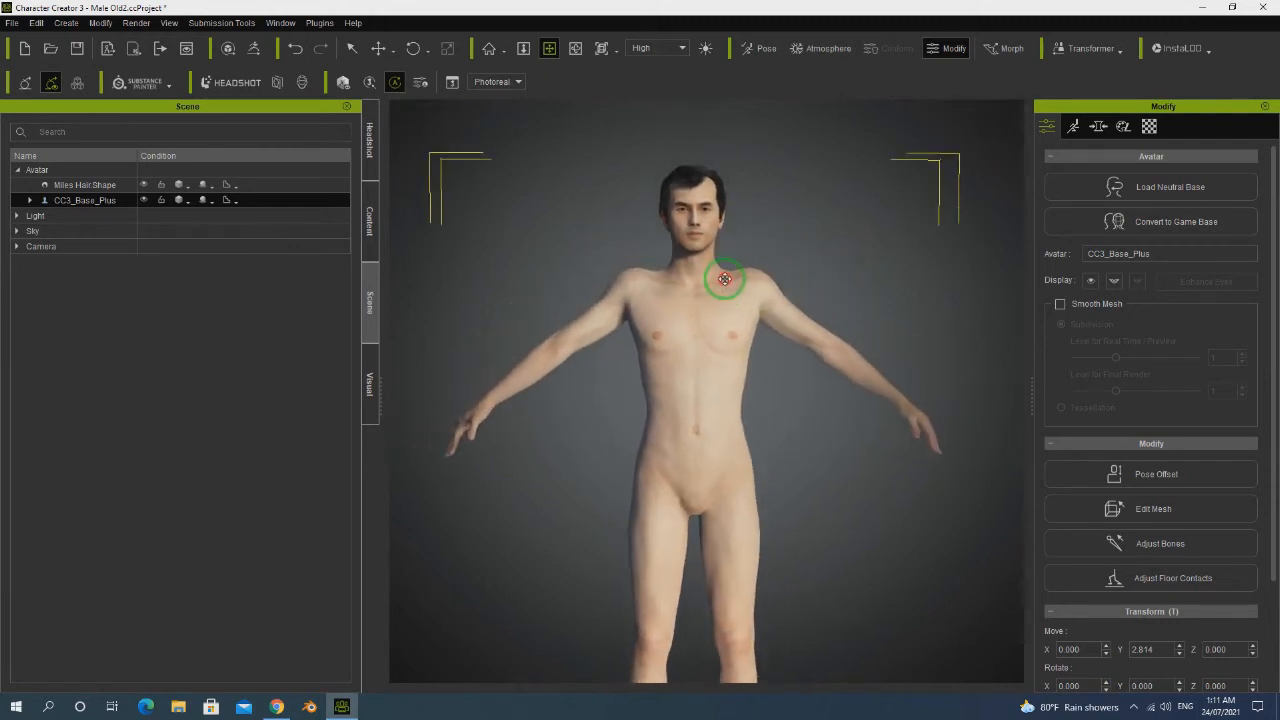
Import the garment model from the Tsho6 folder in My Document > Clothes as an accessory.
left_click(66, 24)
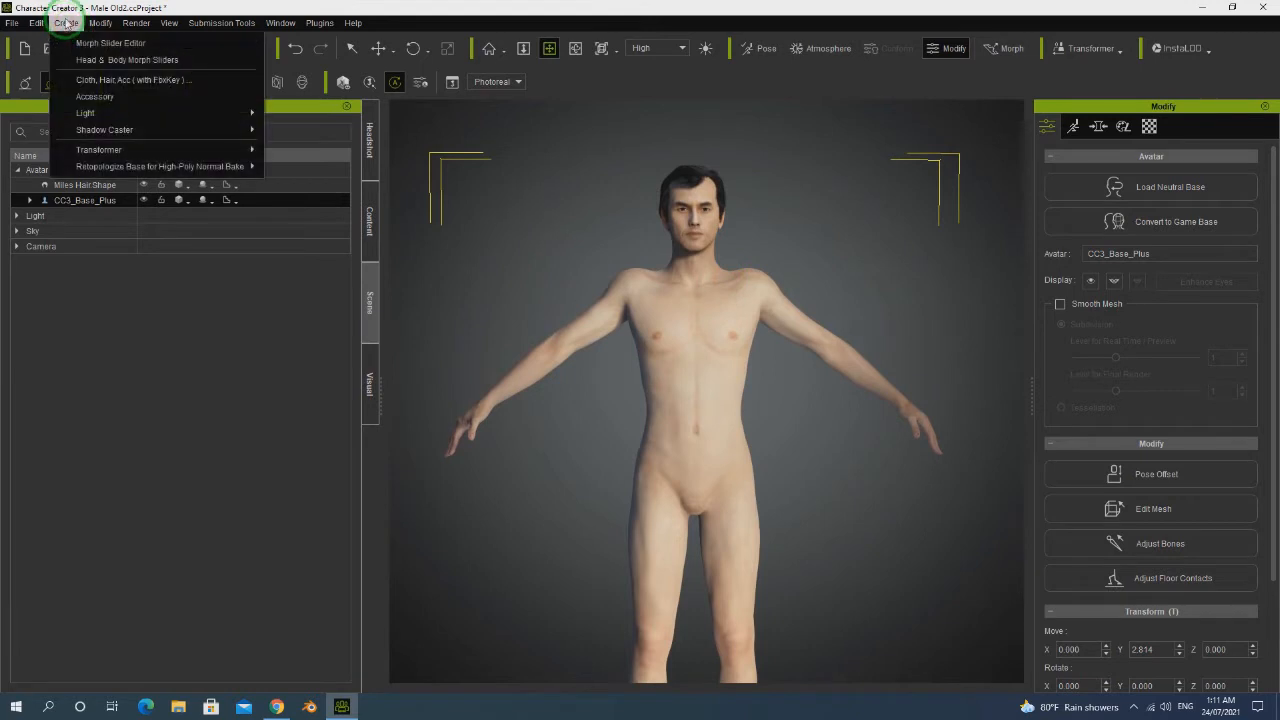
left_click(104, 98)
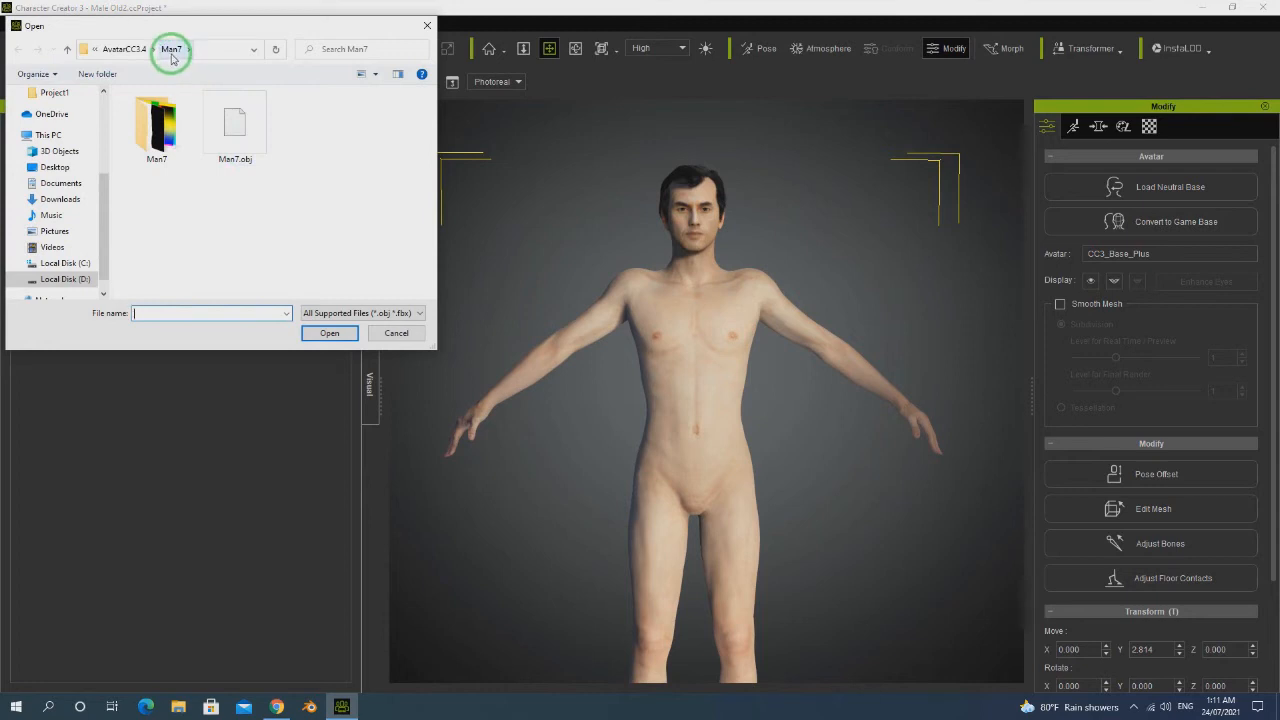
left_click(121, 52)
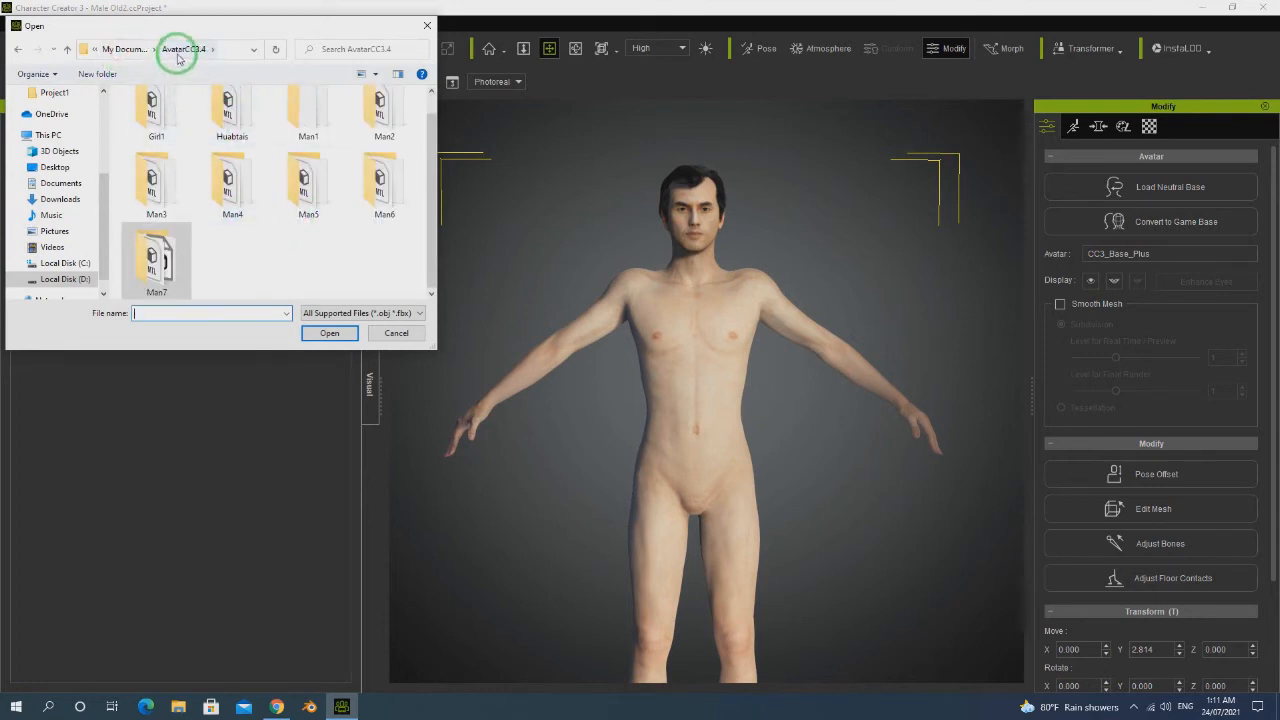
left_click(138, 50)
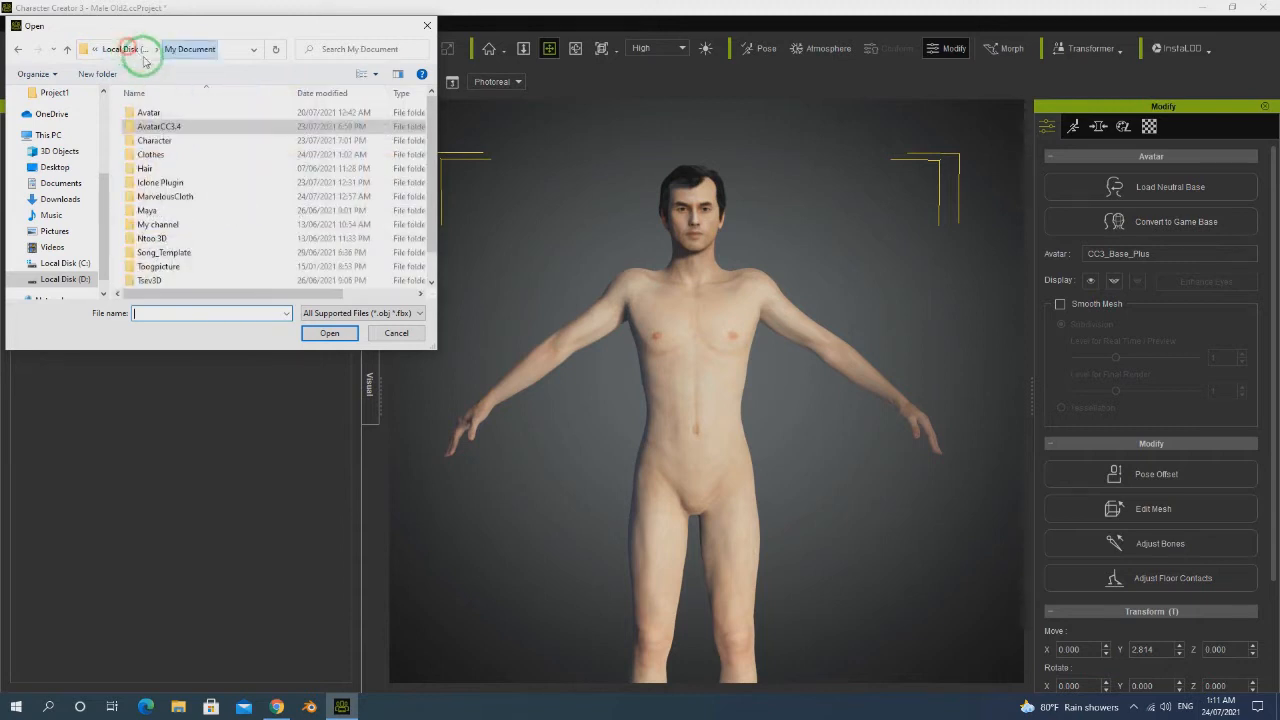
double_click(189, 156)
scroll(270, 205, "down", 5)
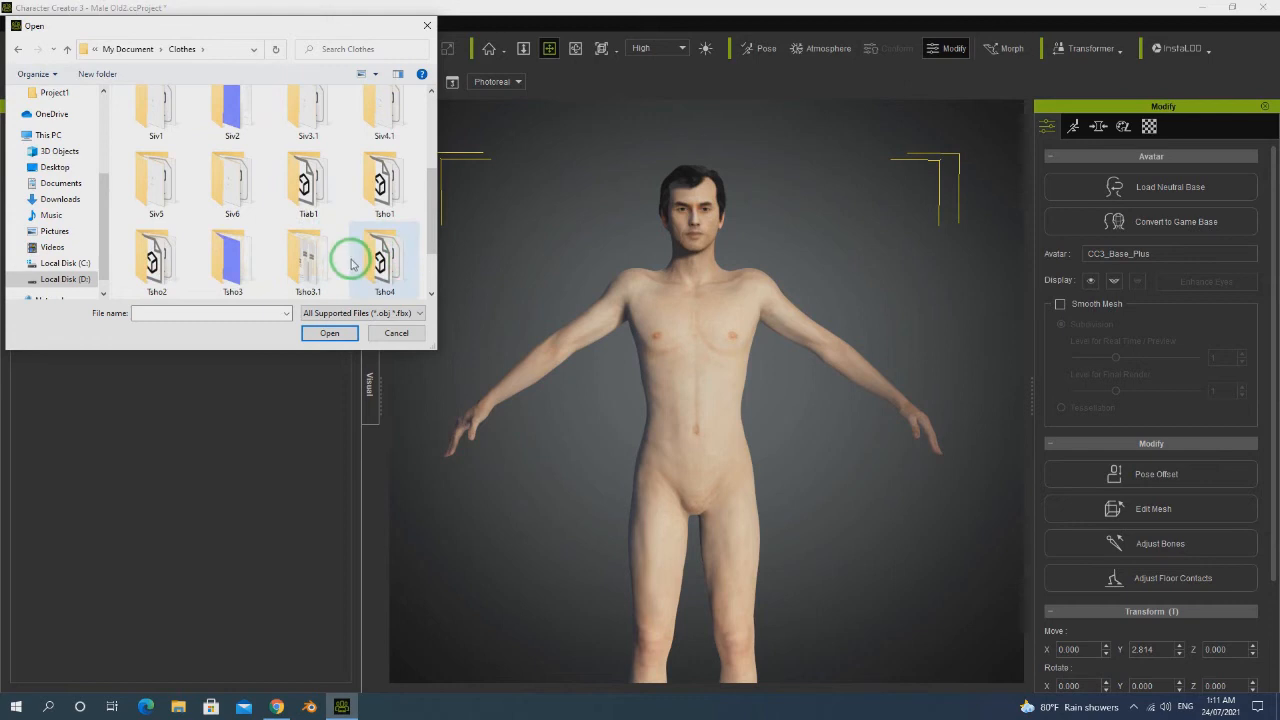
scroll(351, 263, "down", 1)
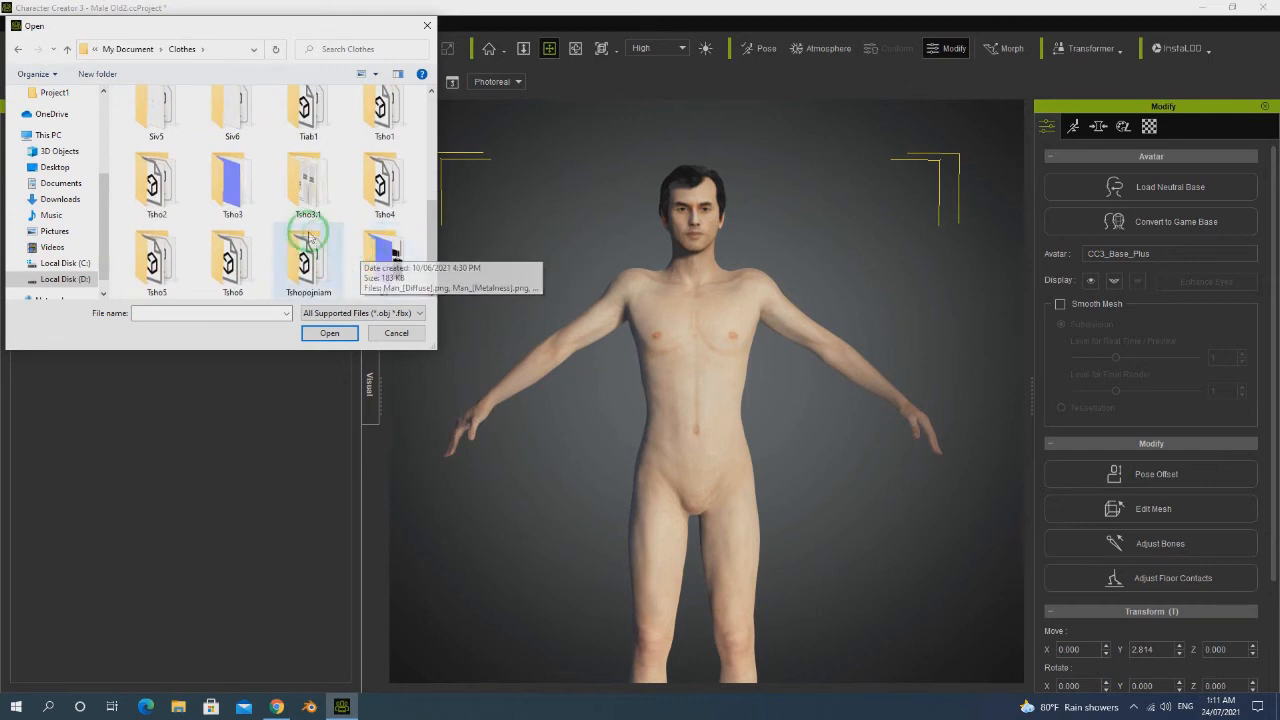
left_click(237, 260)
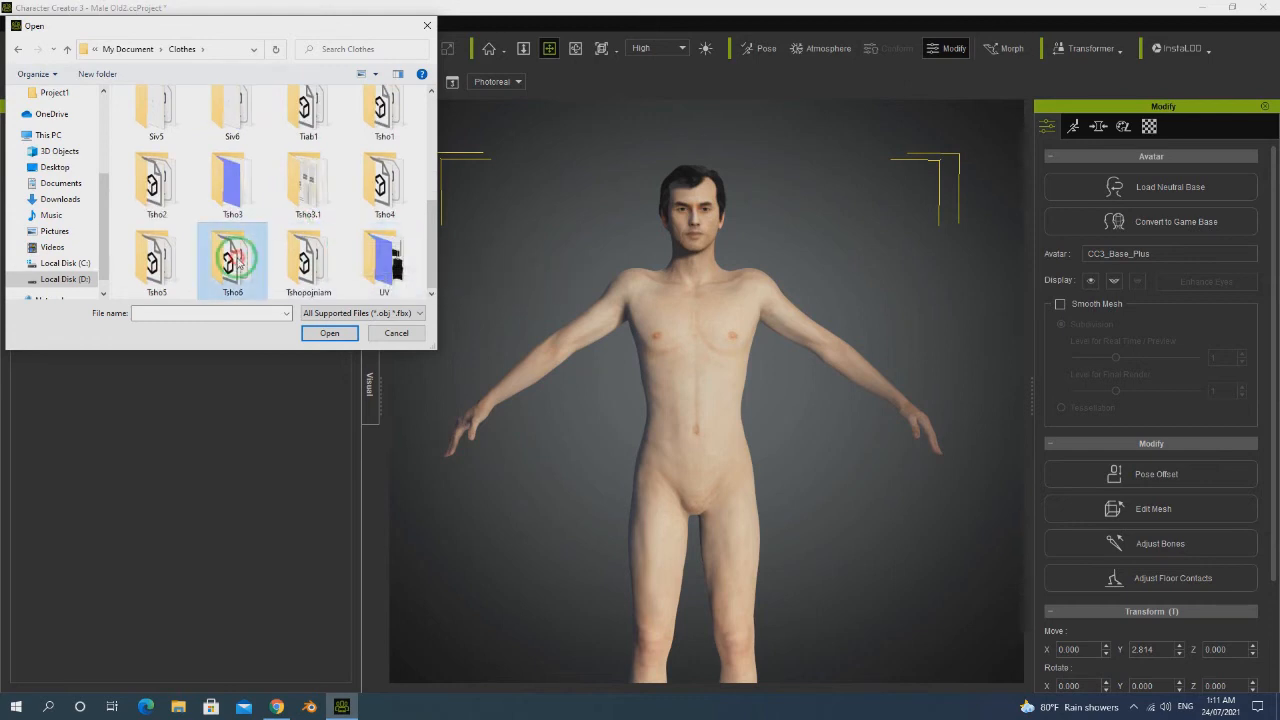
double_click(237, 260)
double_click(168, 142)
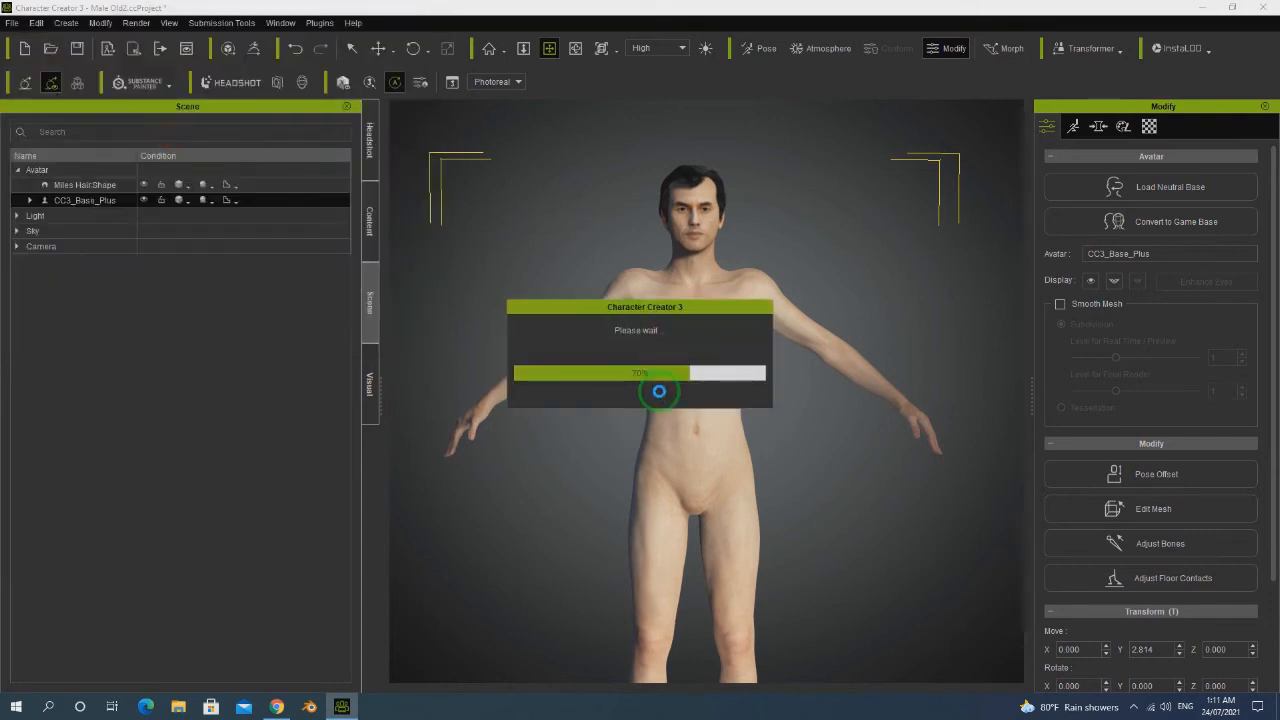
Move the Tsho6 shirt back and up onto the avatar's torso, to about Y 127.164 and Z -4.596.
right_click_drag(806, 420, 322, 403)
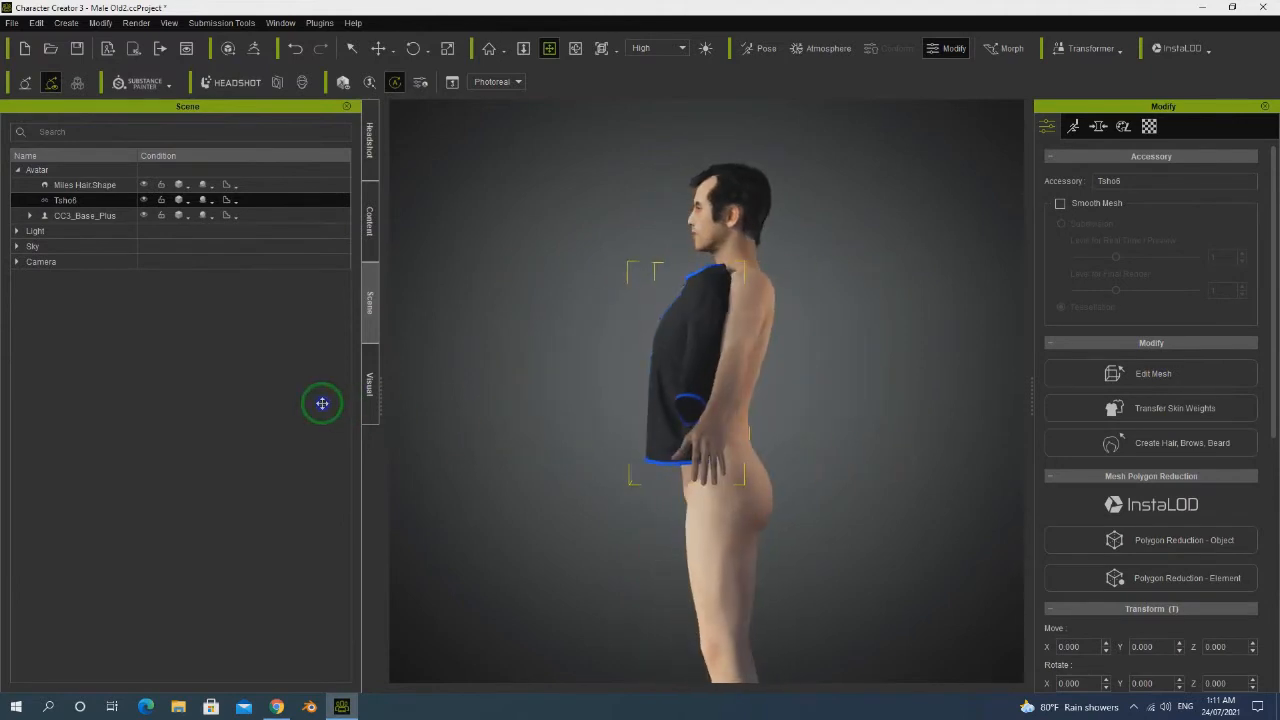
scroll(1100, 560, "down", 7)
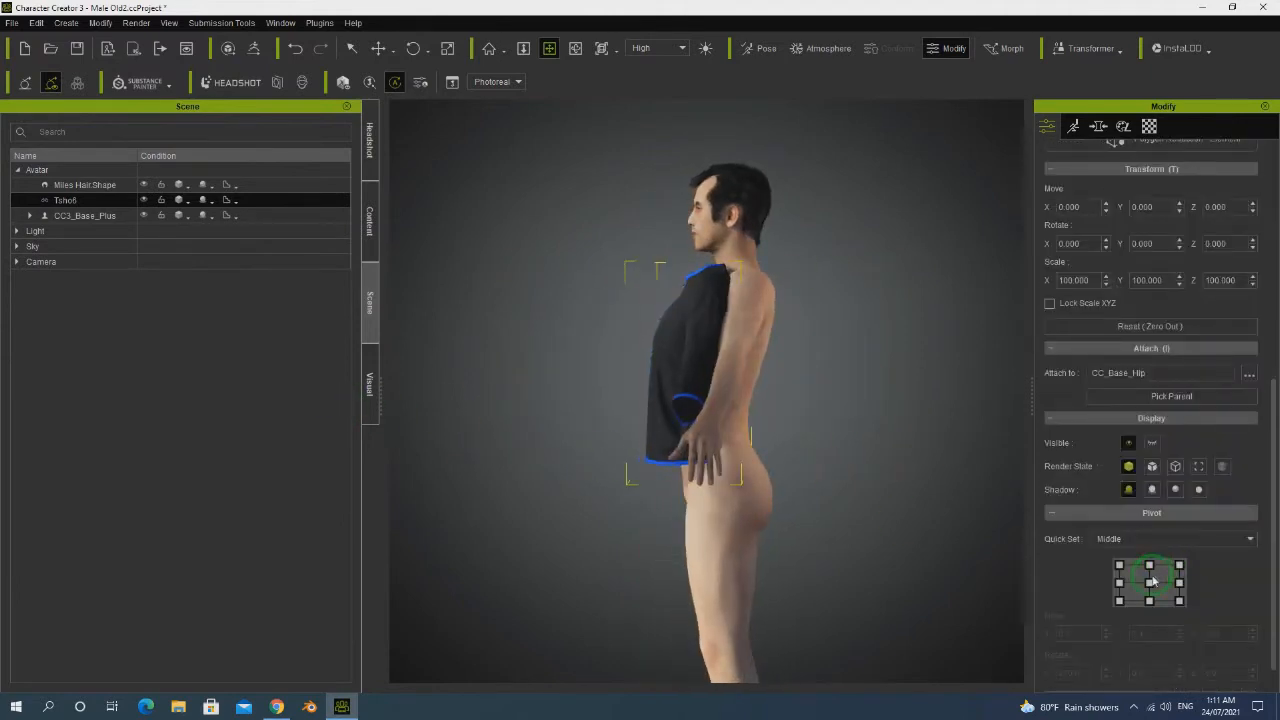
key("w")
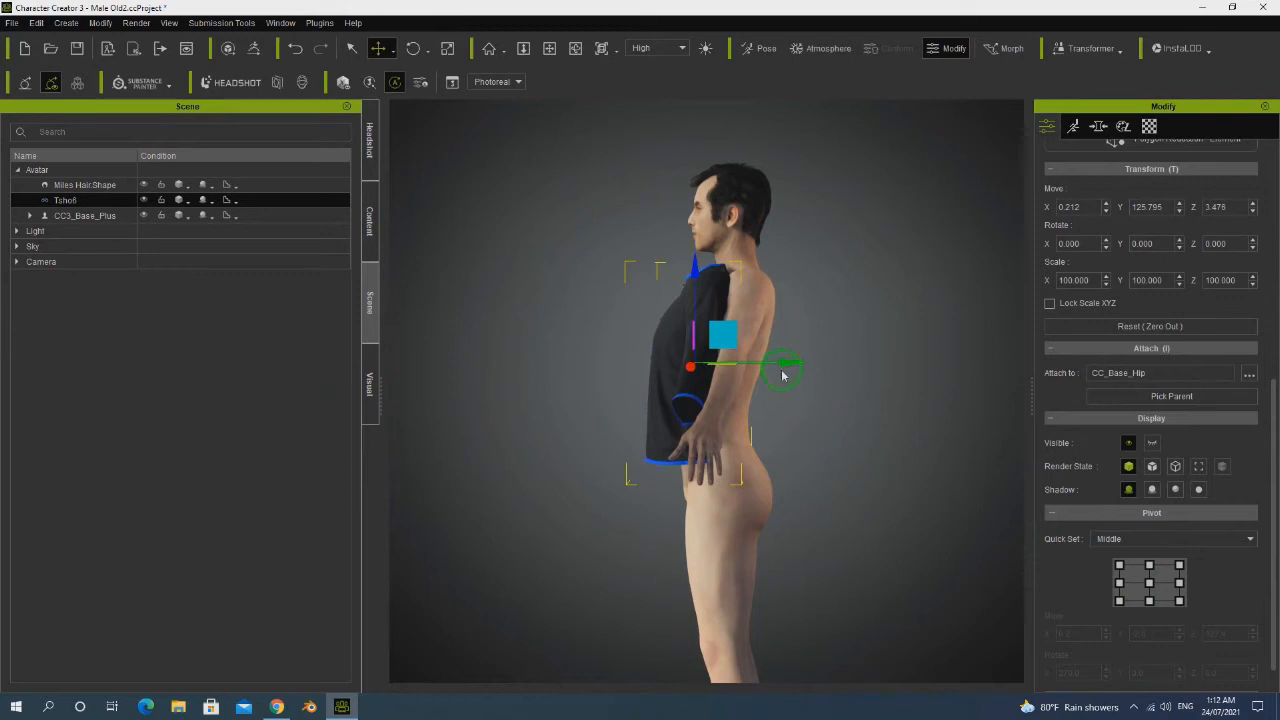
left_click_drag(786, 367, 815, 365)
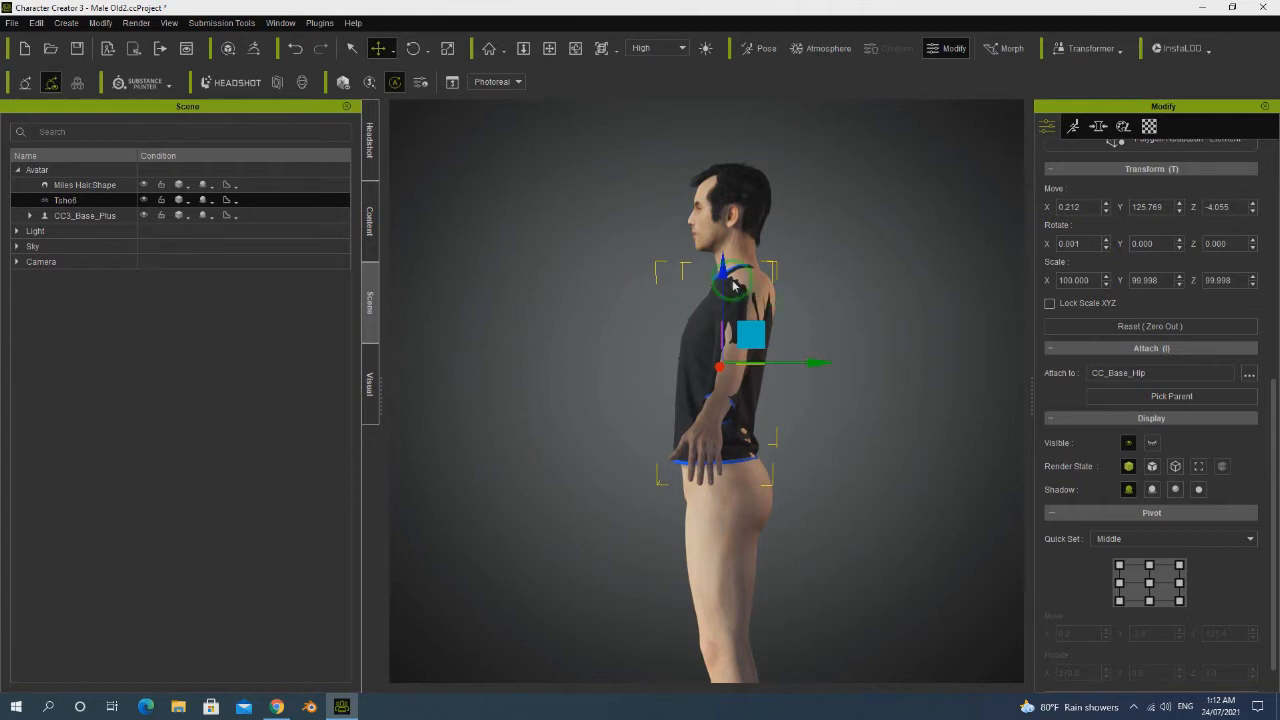
left_click_drag(829, 336, 830, 396)
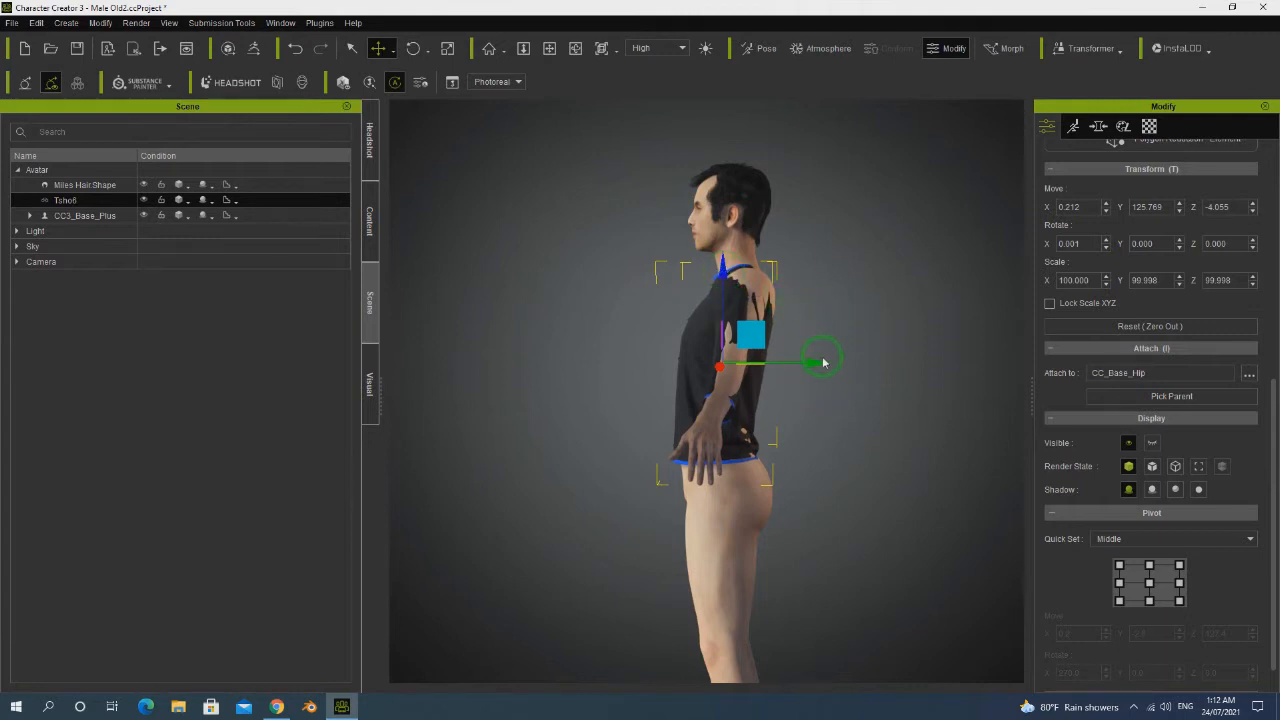
left_click_drag(817, 365, 818, 365)
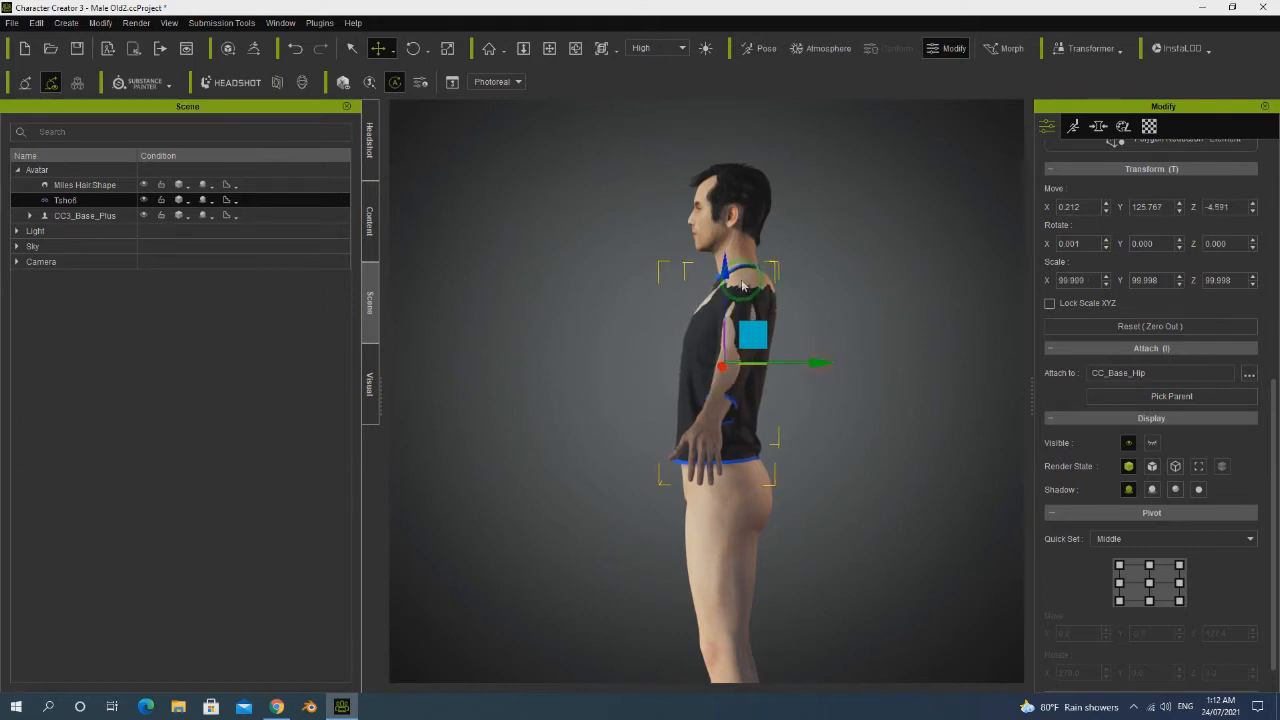
left_click_drag(724, 272, 723, 266)
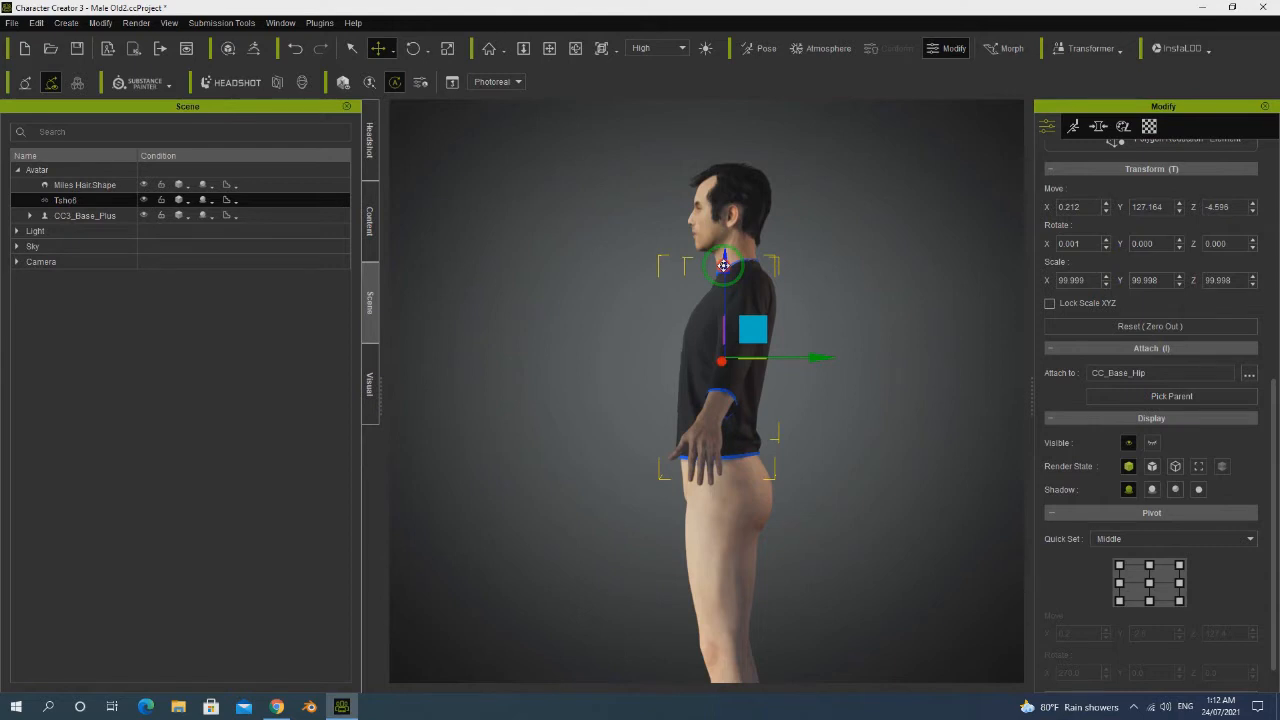
Check the shirt from behind and fine-tune its Z position to -4.796.
left_click(576, 49)
left_click_drag(621, 330, 826, 366)
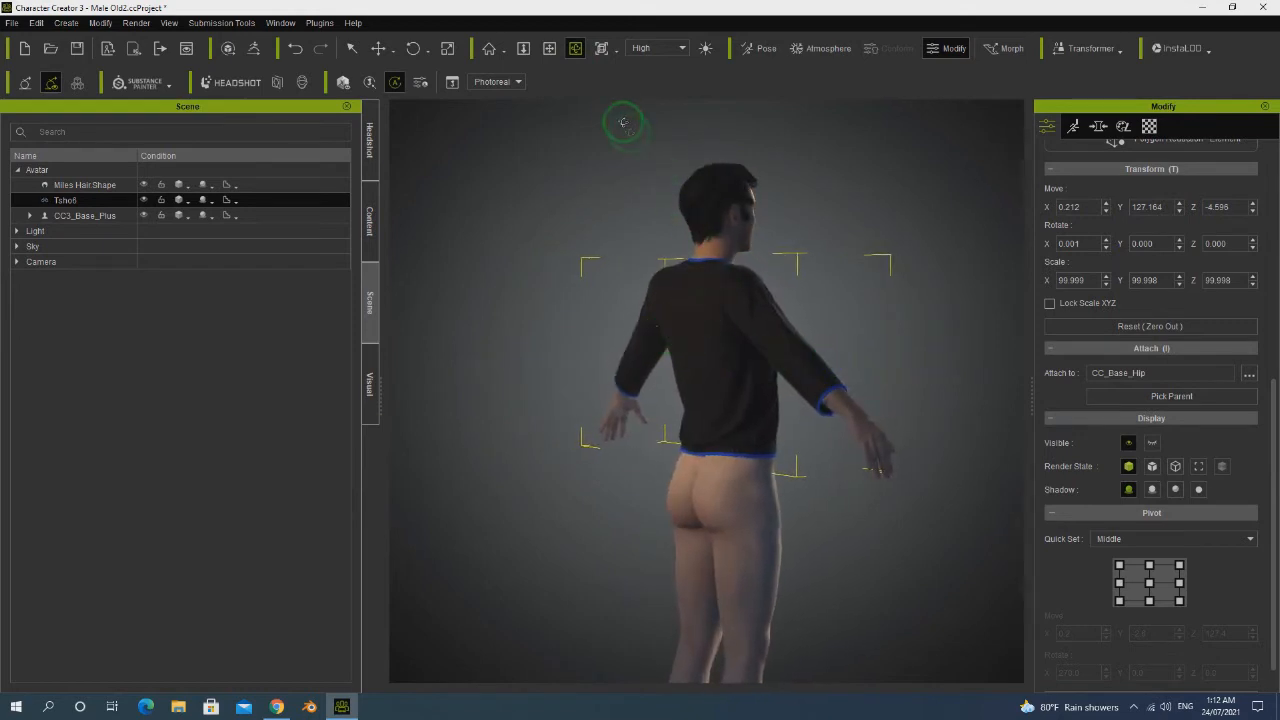
left_click(549, 48)
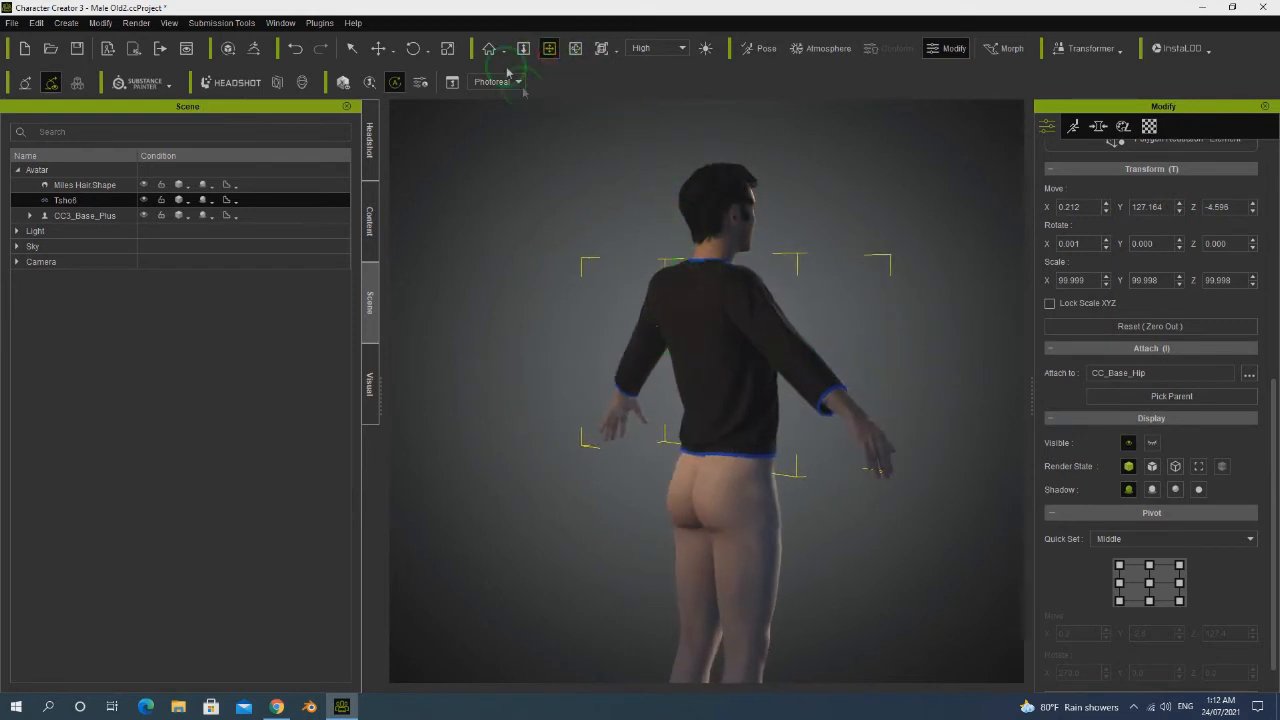
left_click(378, 48)
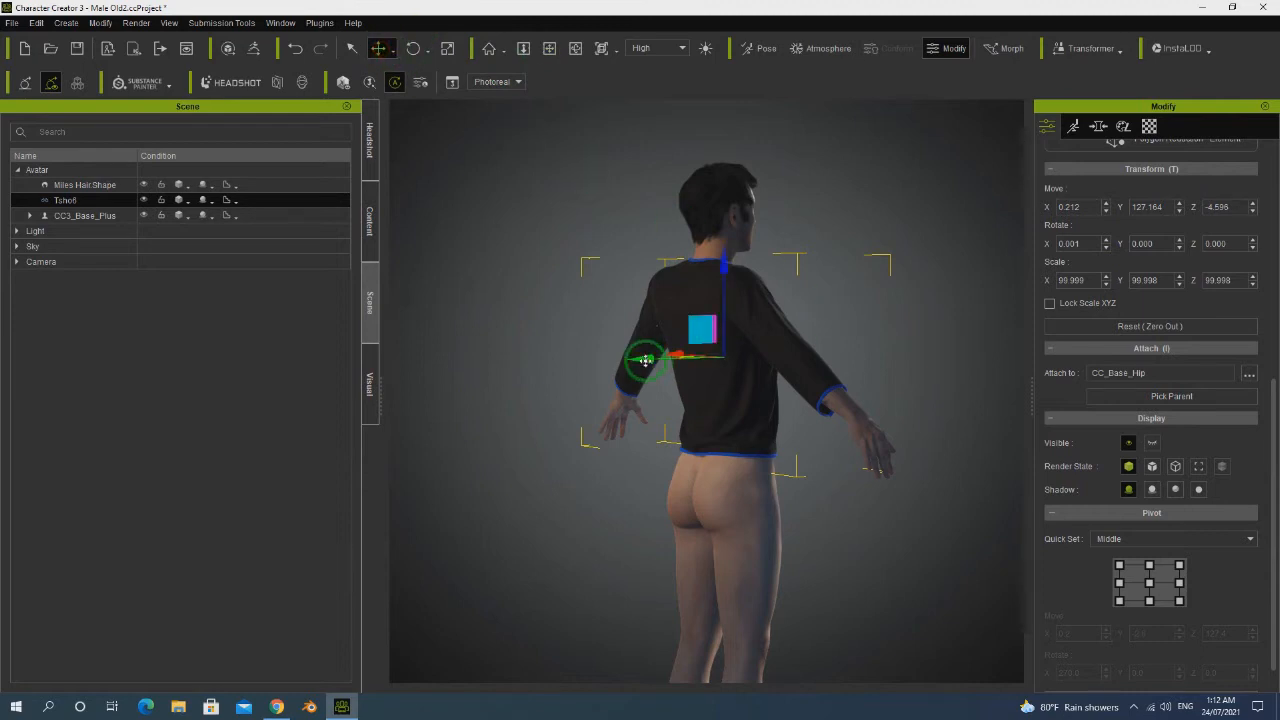
scroll(1171, 500, "down", 1)
scroll(1246, 285, "up", 4)
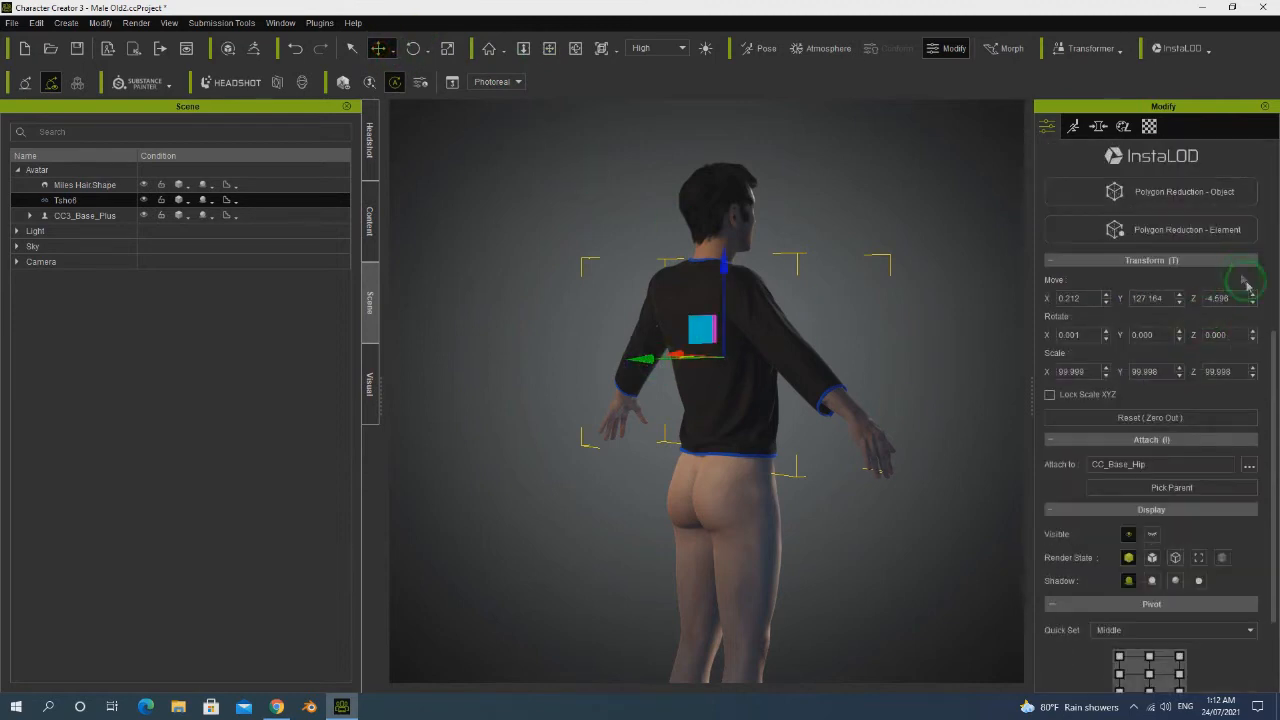
left_click(1252, 295)
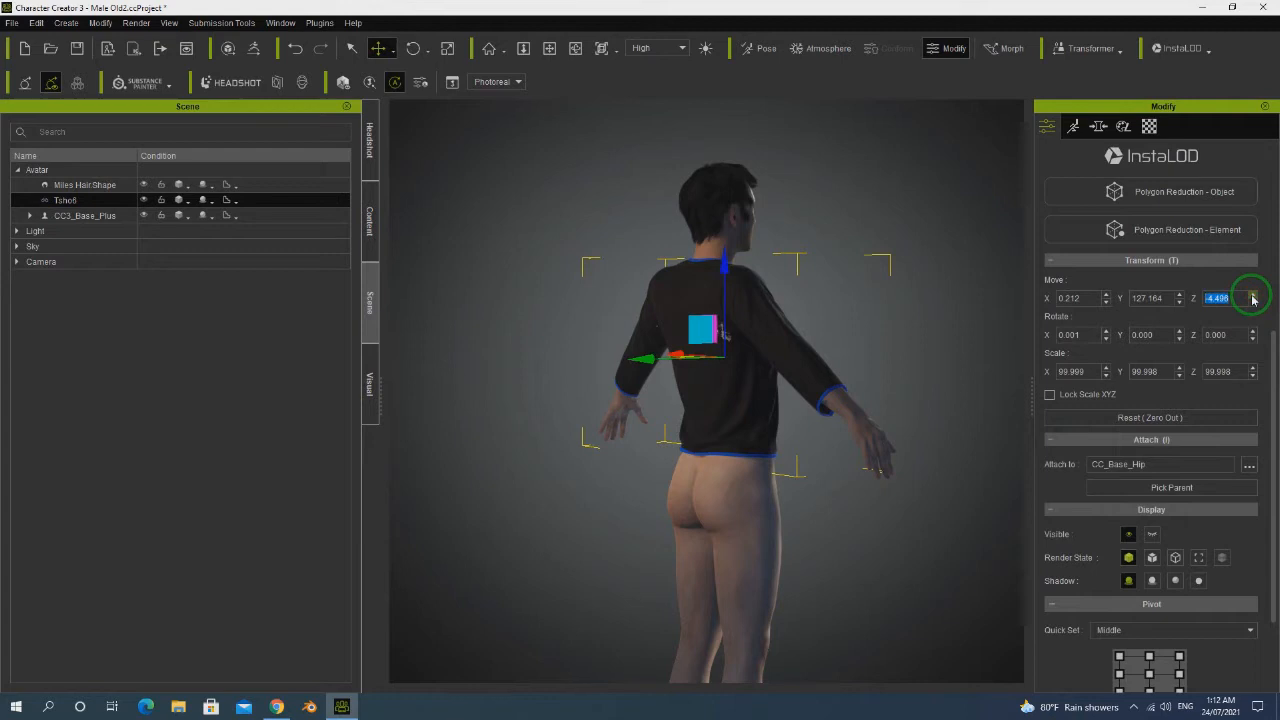
left_click(1252, 296)
left_click(1253, 303)
left_click(1253, 303)
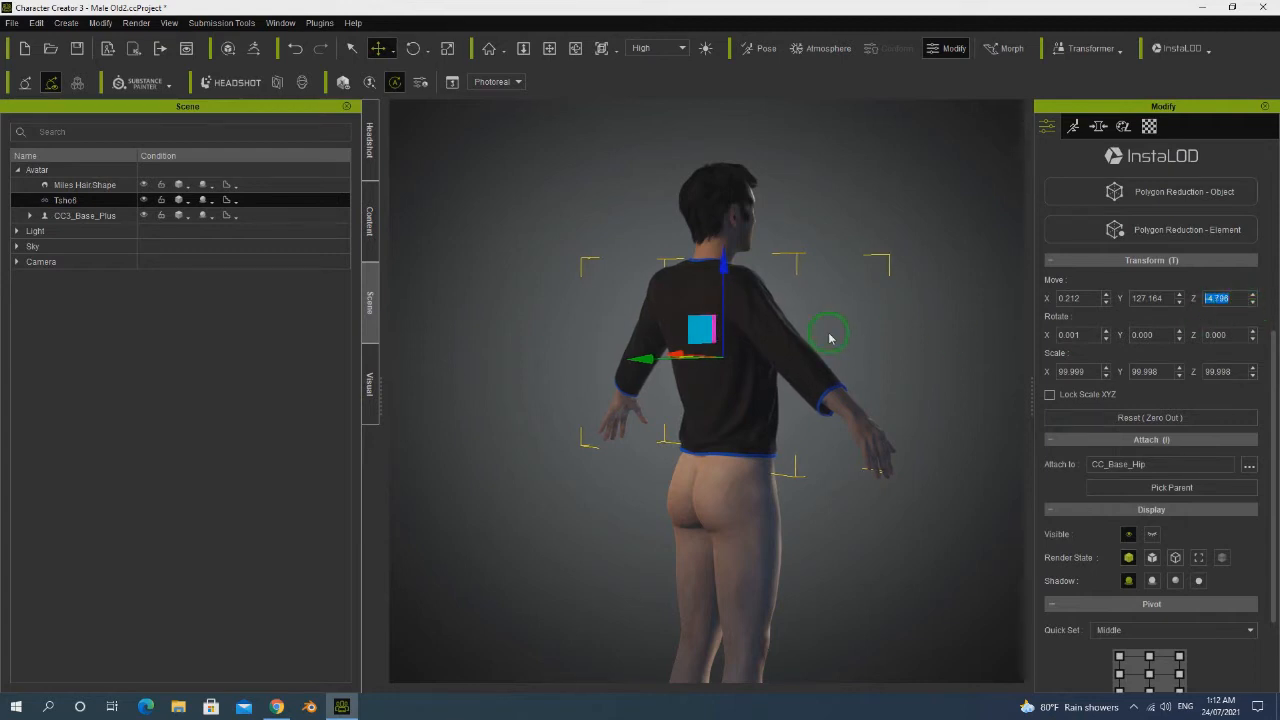
Lower the shirt's Y position to 126.864 and check the fit of its collar around the neck and shoulders.
left_click(575, 48)
left_click_drag(857, 394, 709, 349)
left_click_drag(709, 286, 753, 252)
scroll(753, 252, "down", 1)
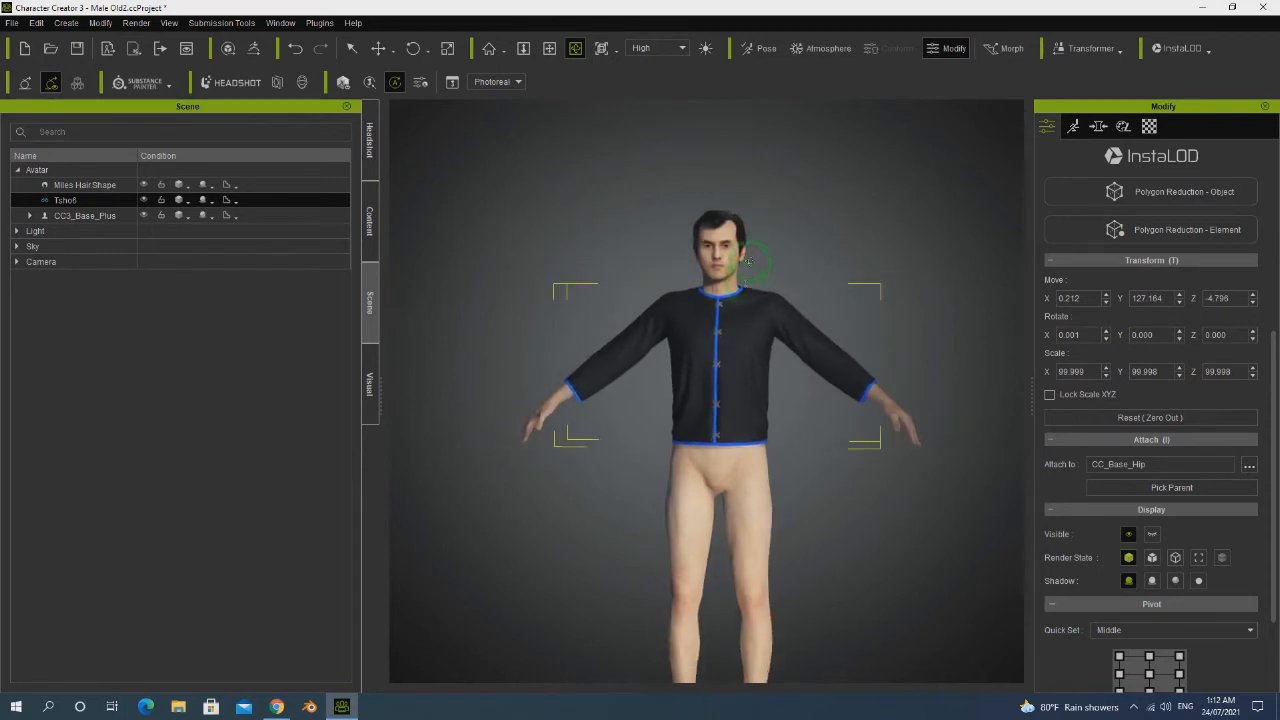
scroll(753, 280, "up", 2)
left_click(552, 50)
left_click_drag(720, 271, 706, 366)
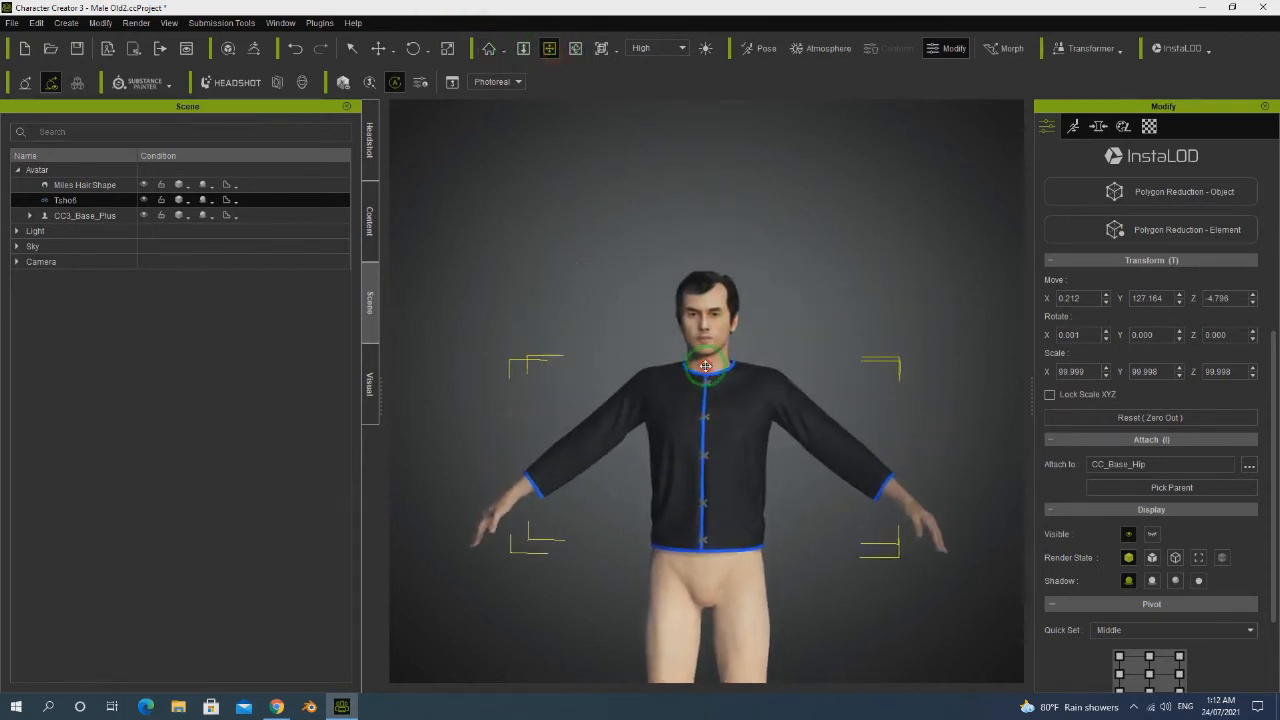
scroll(730, 393, "up", 7)
scroll(711, 340, "up", 3)
right_click_drag(870, 398, 472, 409)
right_click_drag(728, 407, 749, 491)
left_click(1180, 303)
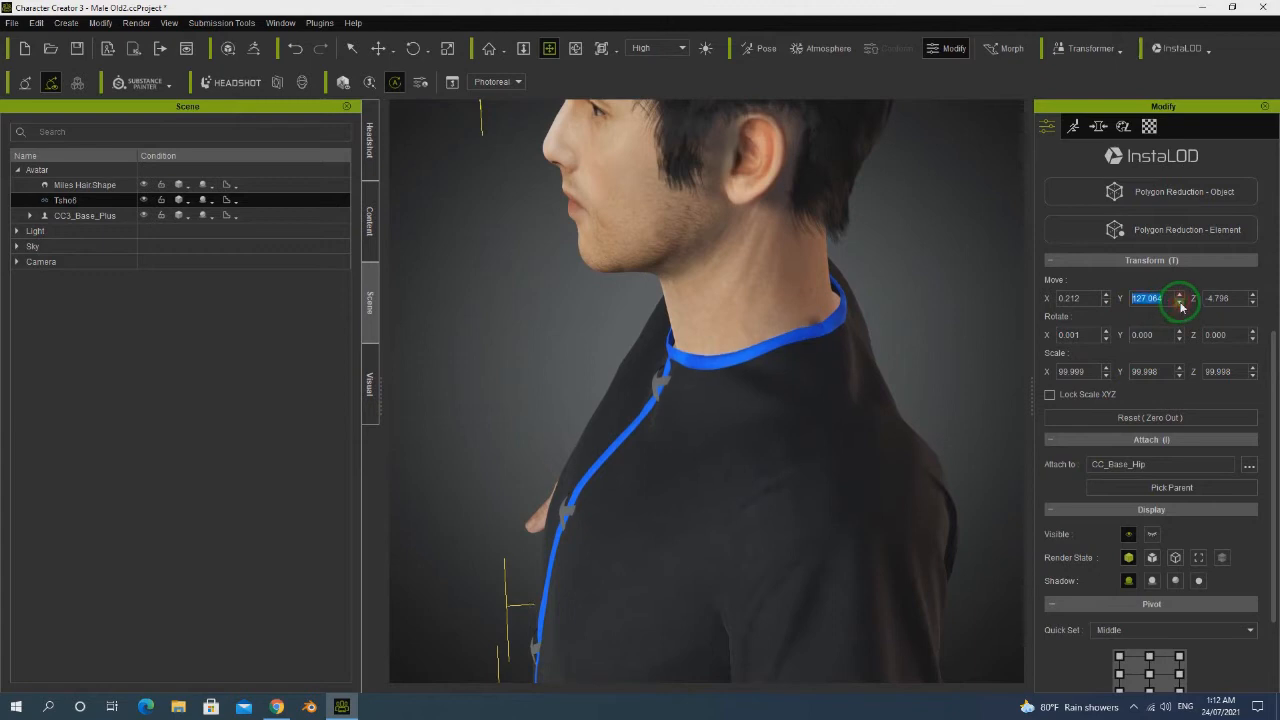
left_click(1180, 303)
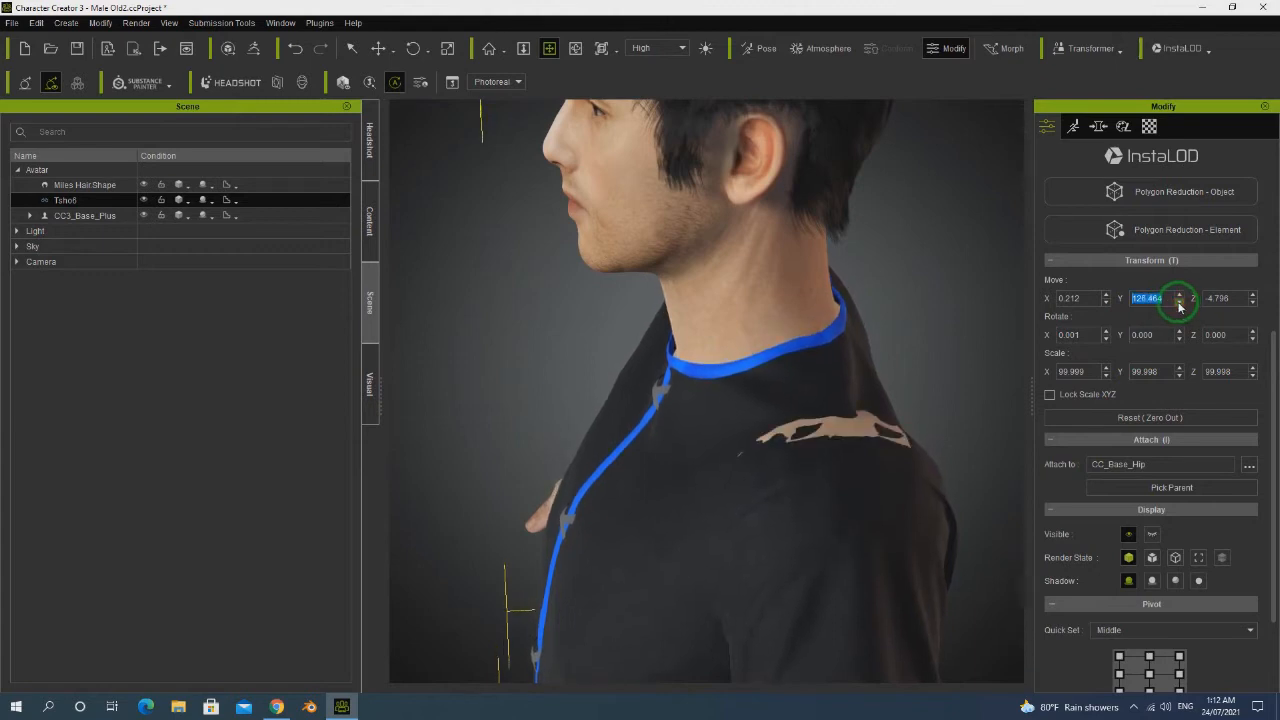
left_click(1180, 302)
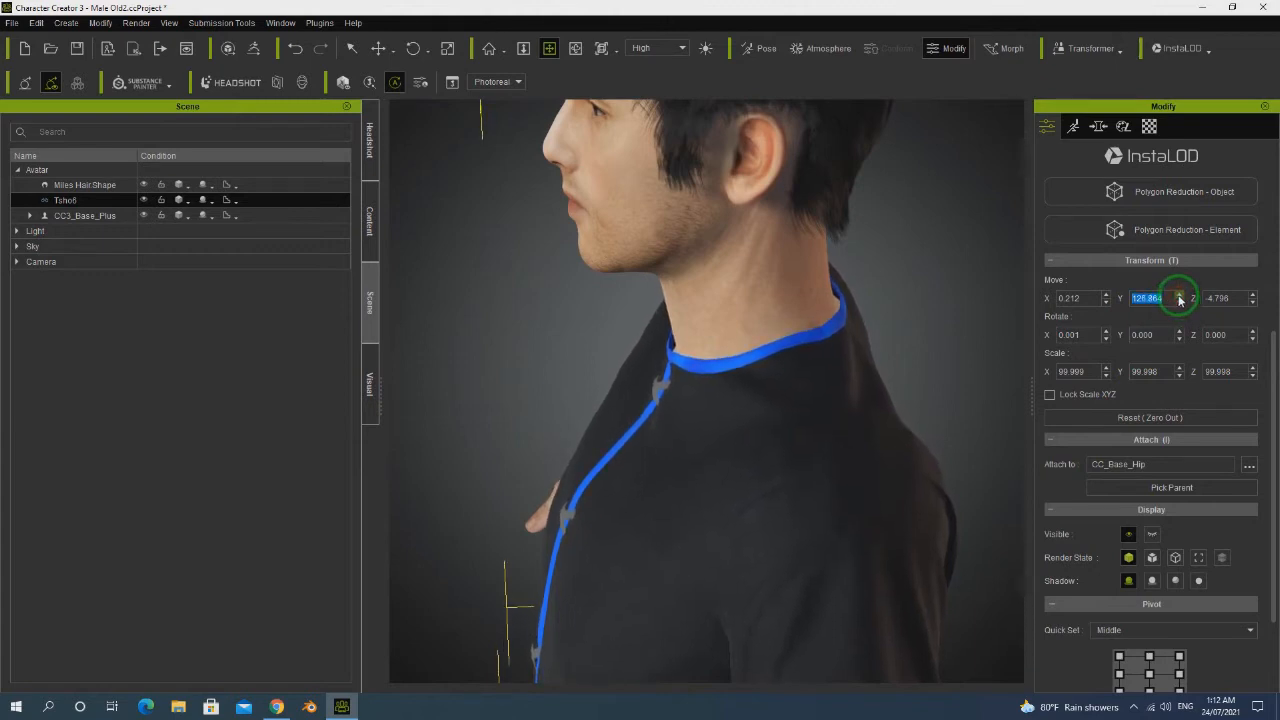
scroll(686, 409, "up", 5)
right_click_drag(683, 411, 534, 352)
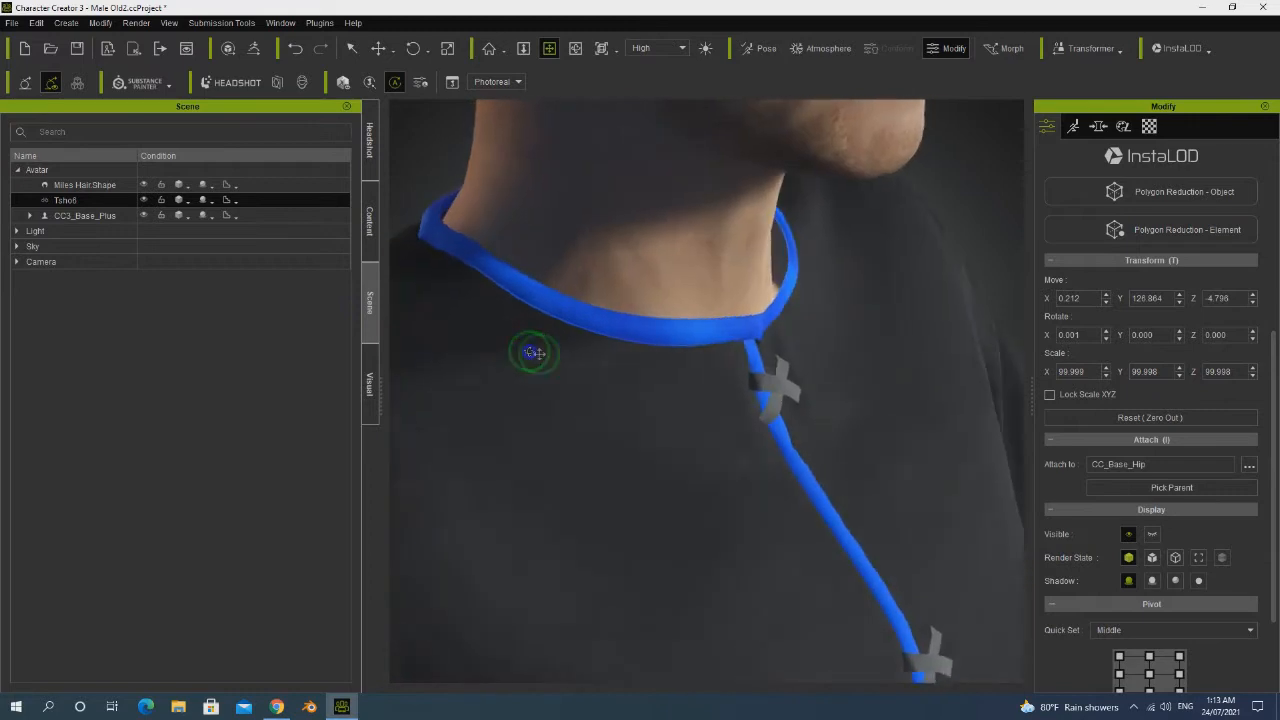
Check the Tsho6 shirt on the avatar from the front and switch the viewport lighting to Auxiliary Light.
scroll(737, 371, "down", 6)
right_click_drag(770, 528, 485, 398)
scroll(706, 526, "up", 1)
left_click_drag(730, 572, 728, 372)
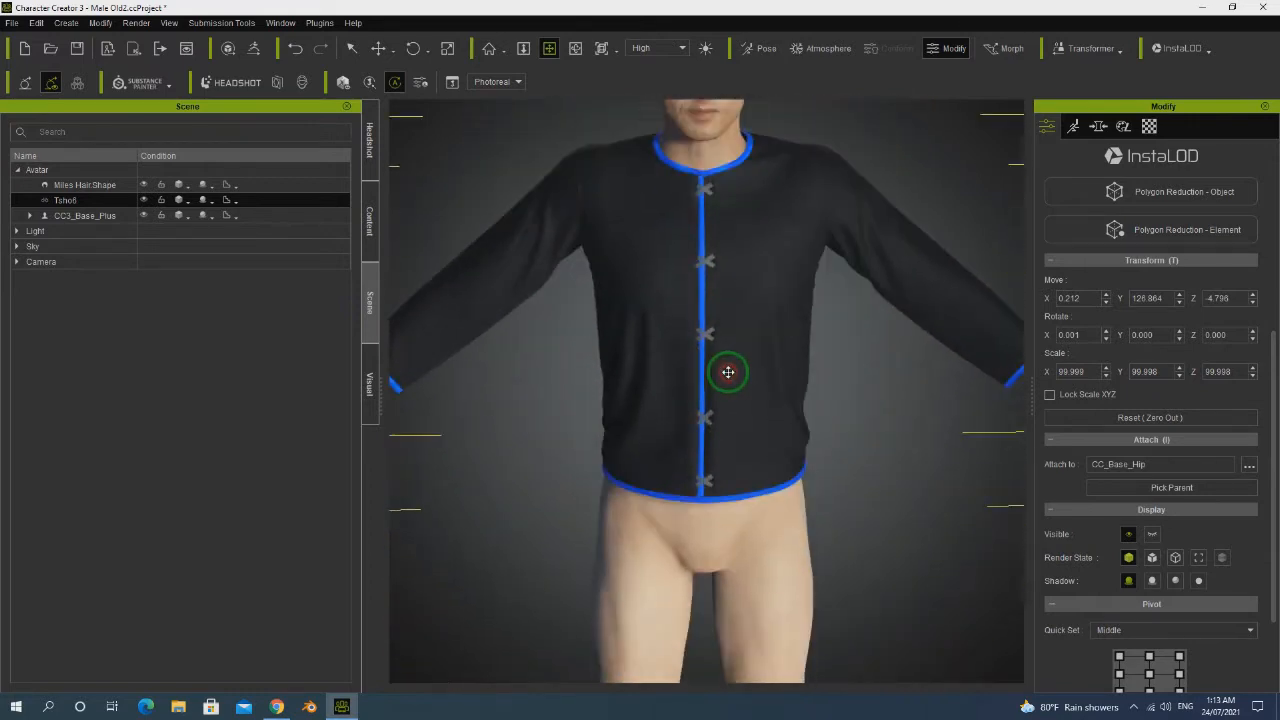
scroll(728, 372, "down", 3)
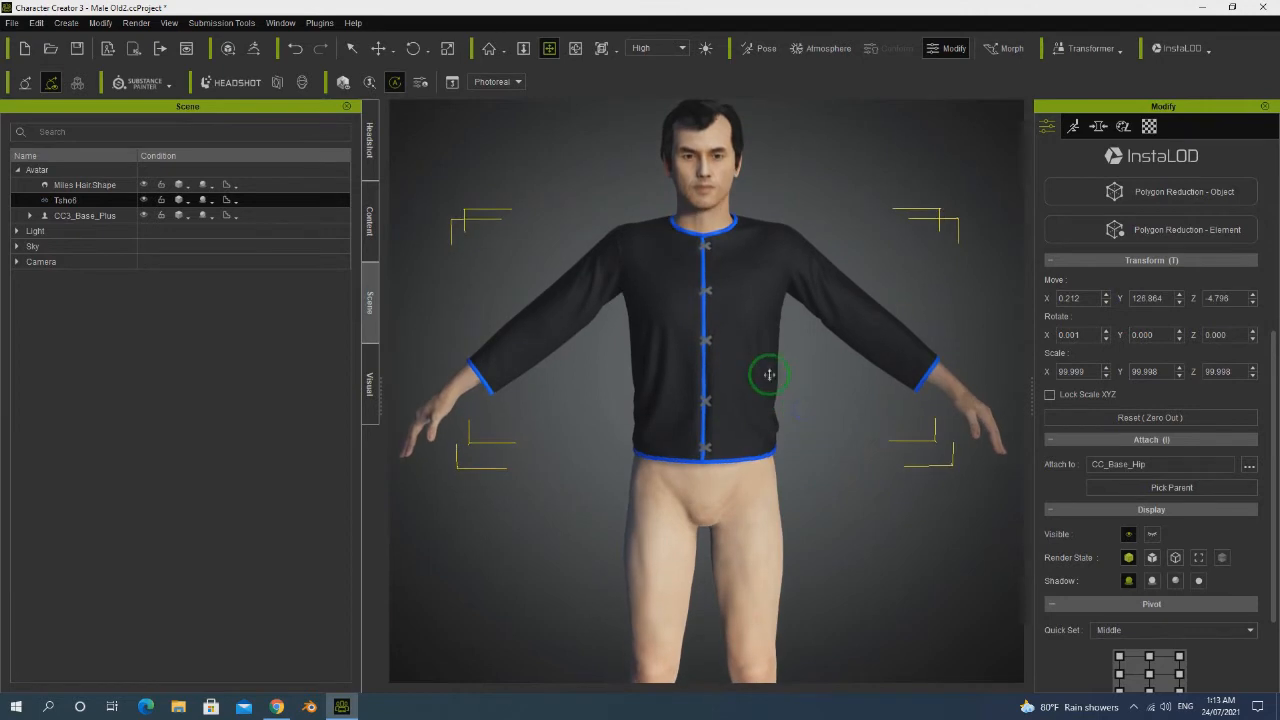
scroll(744, 301, "up", 5)
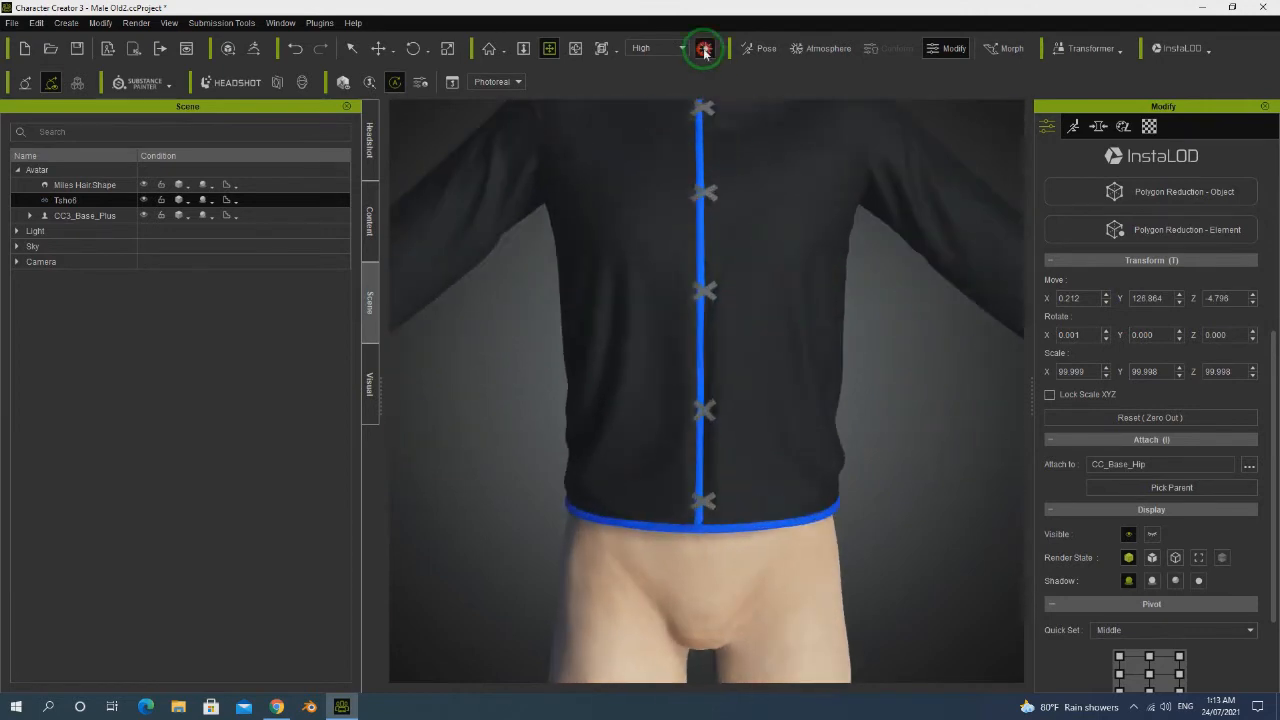
left_click(704, 50)
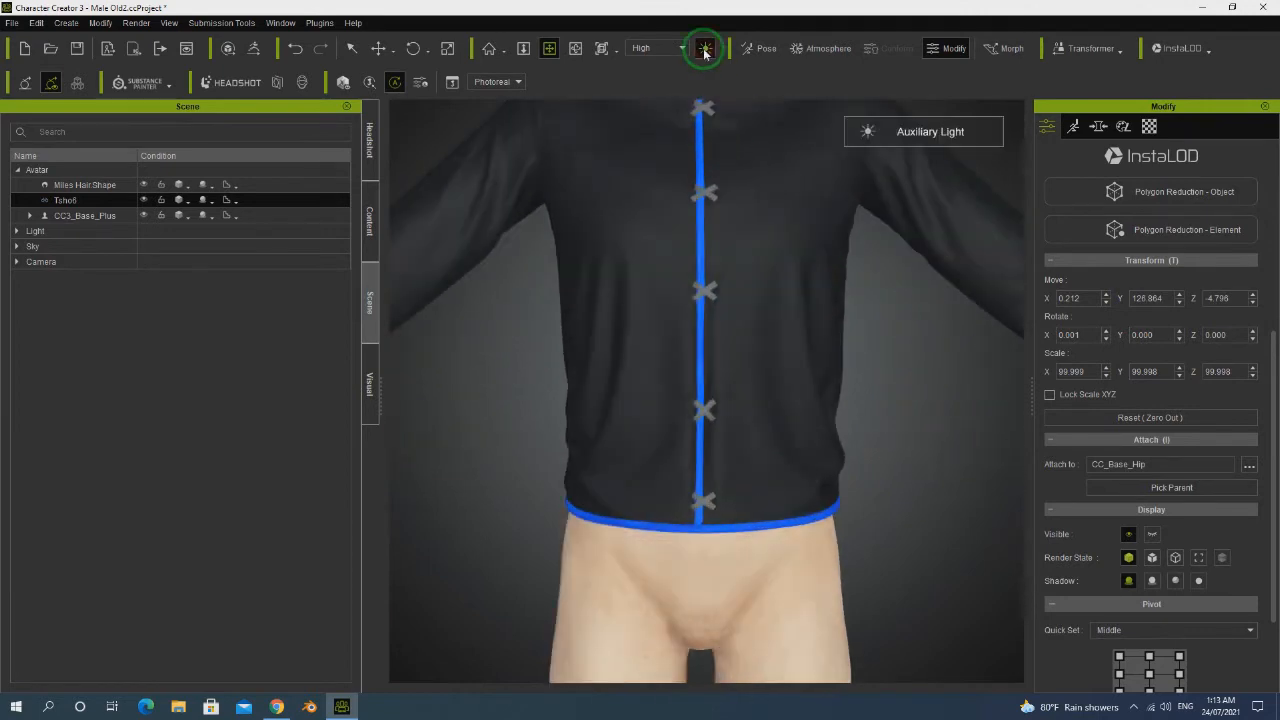
Examine the fit of the shirt's collar, sleeves and hem from the front and from an angle.
scroll(770, 290, "up", 4)
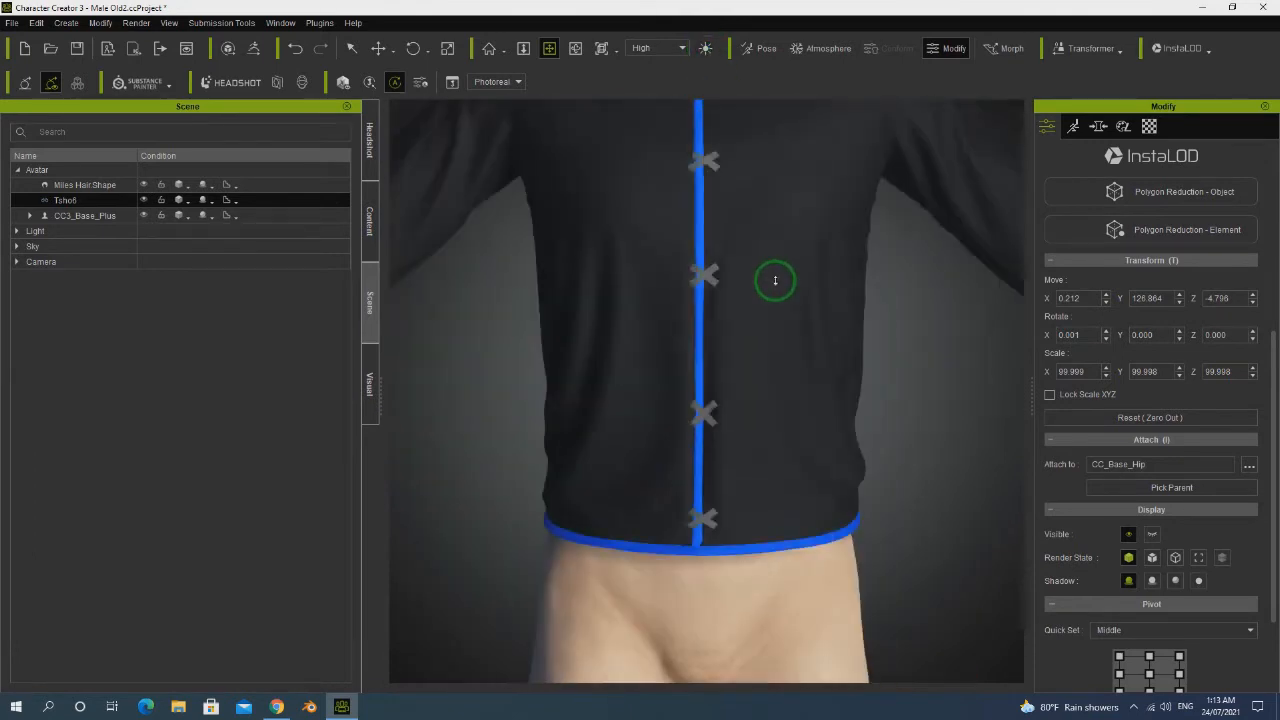
scroll(775, 280, "down", 4)
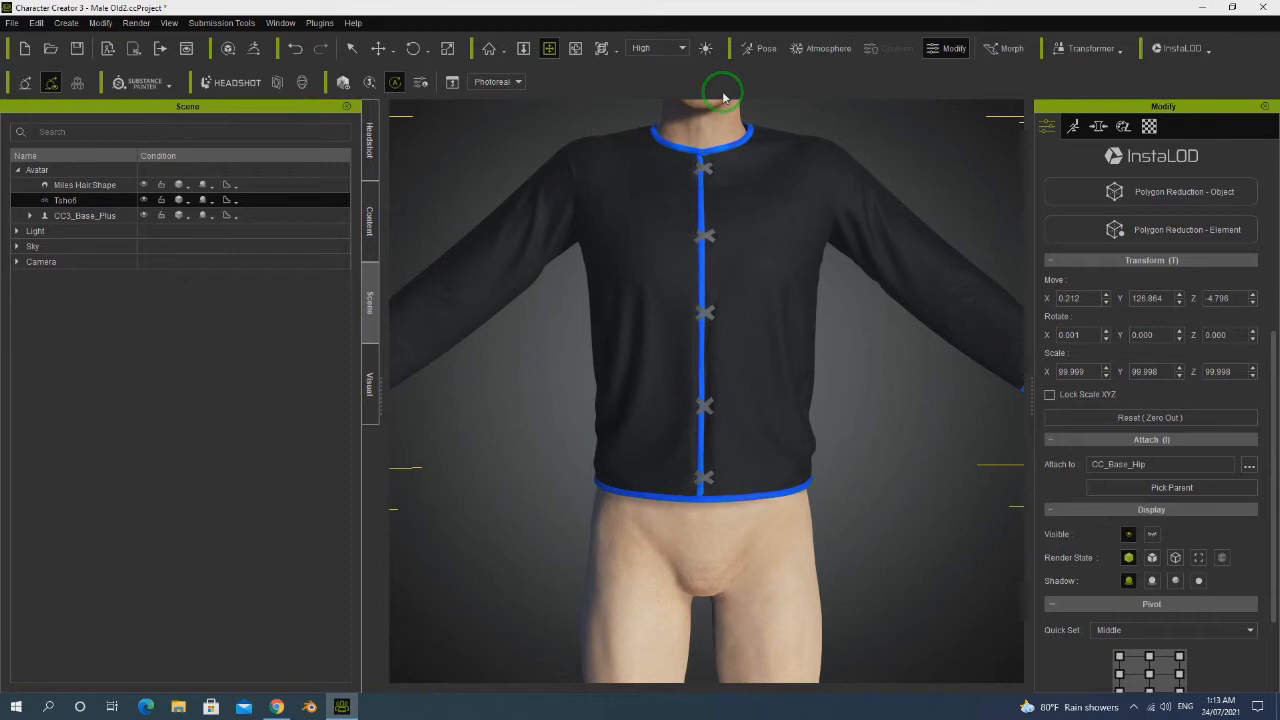
scroll(720, 297, "down", 4)
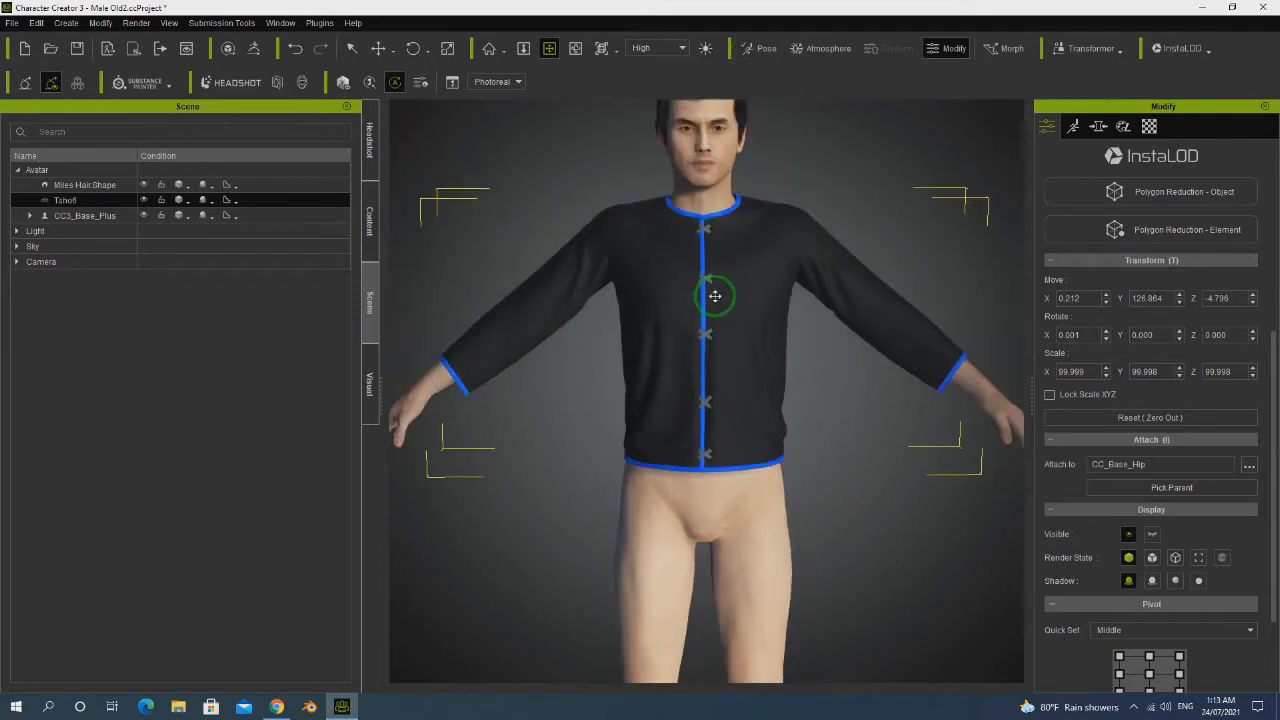
scroll(762, 333, "down", 1)
right_click_drag(894, 363, 776, 416)
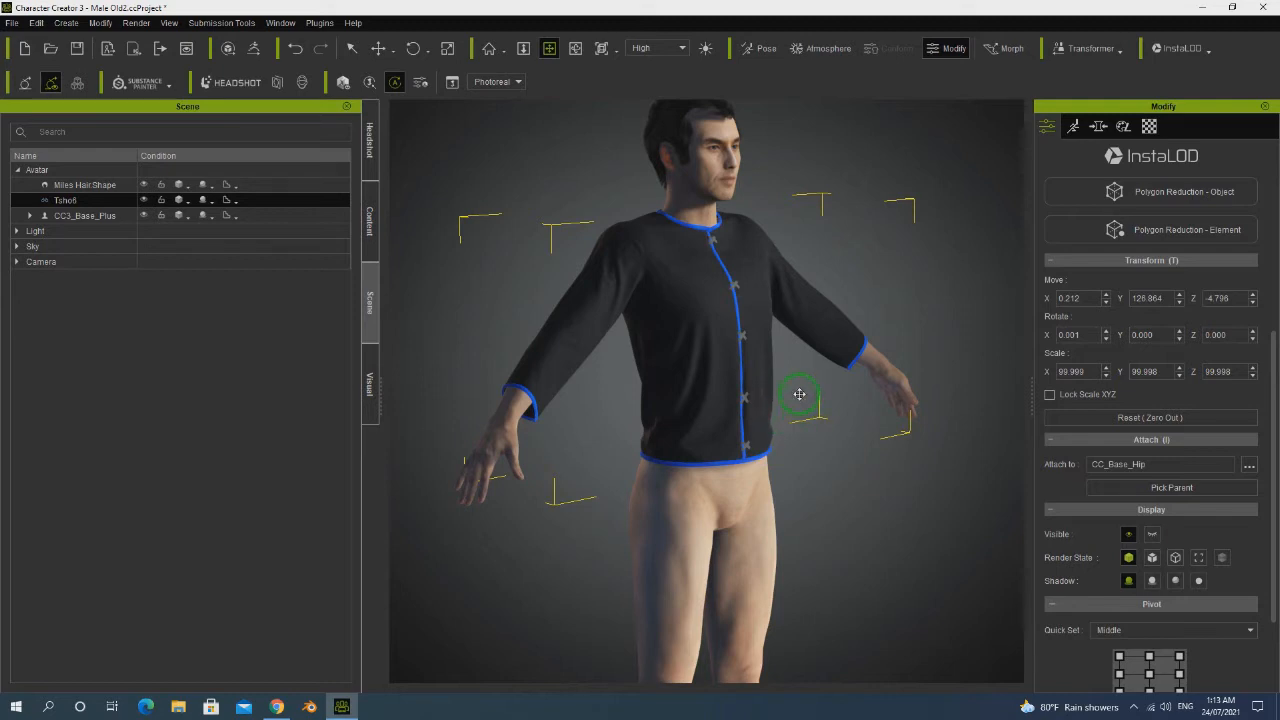
scroll(768, 386, "down", 3)
scroll(757, 375, "up", 4)
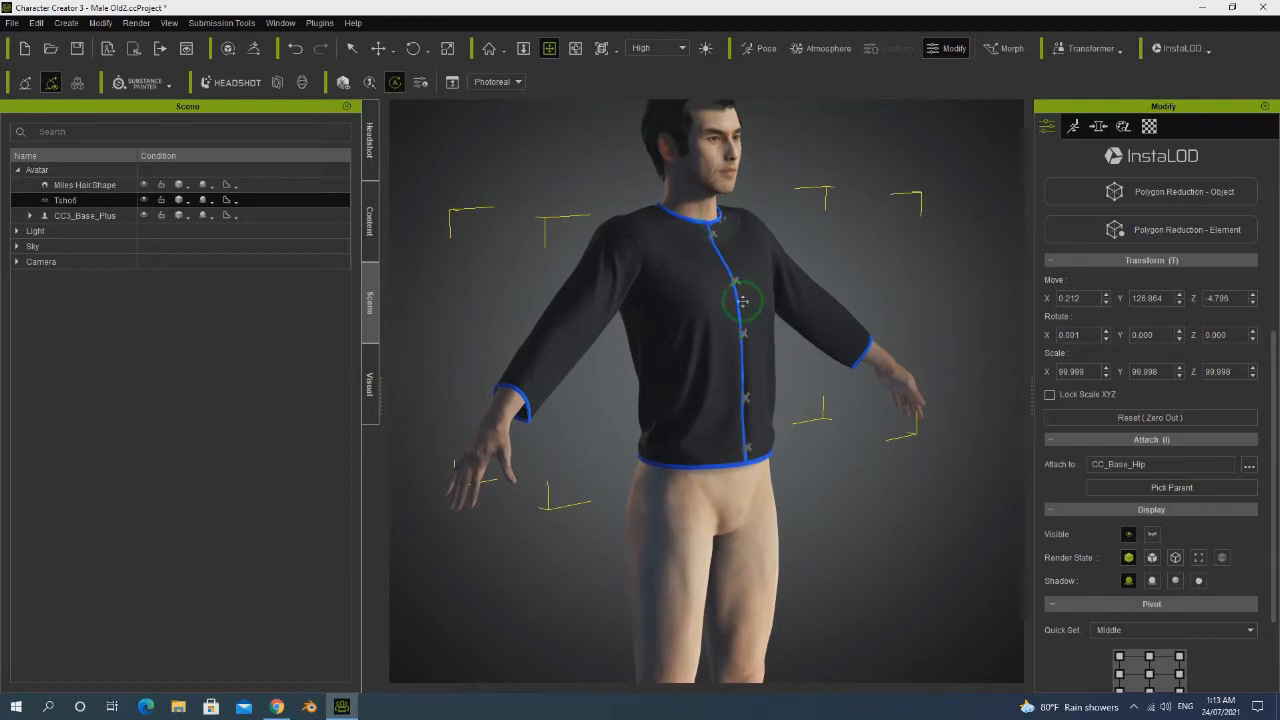
right_click_drag(742, 300, 693, 307)
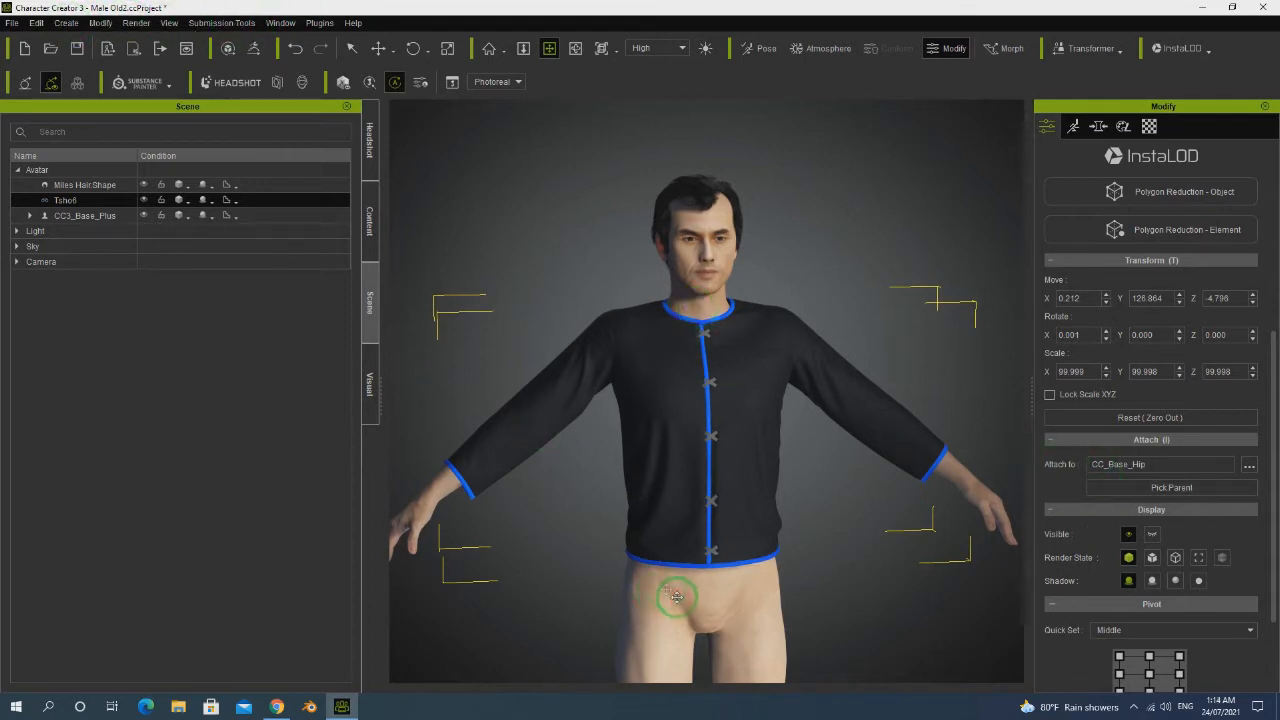
Import Ris6.obj from the Ris6 folder in My Document > Clothes as an accessory.
left_click(66, 22)
left_click(100, 90)
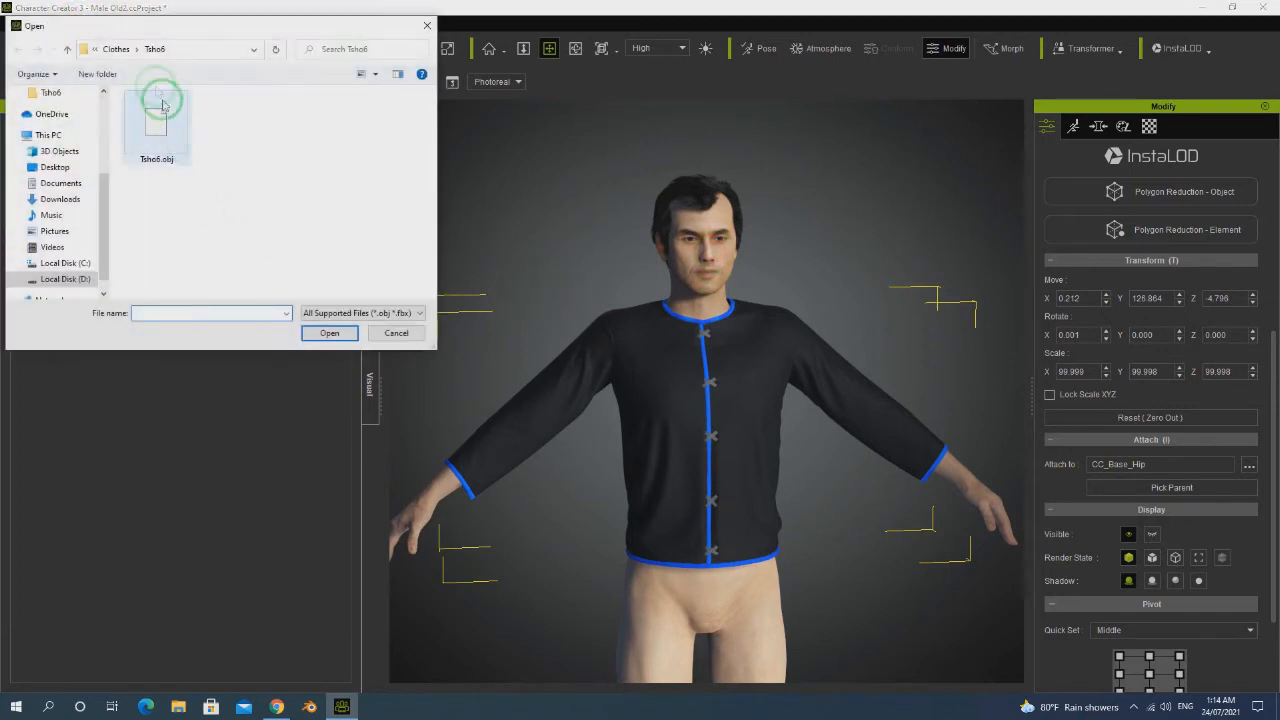
left_click(116, 49)
left_click(213, 320)
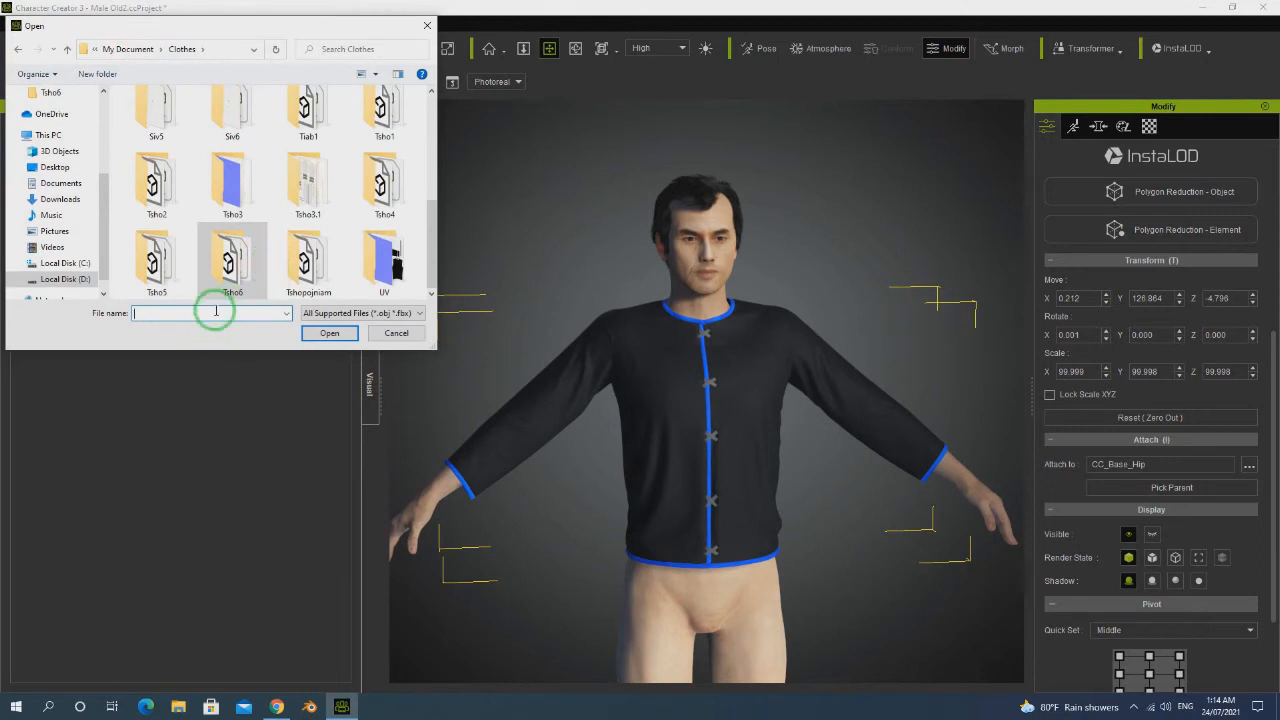
type("r")
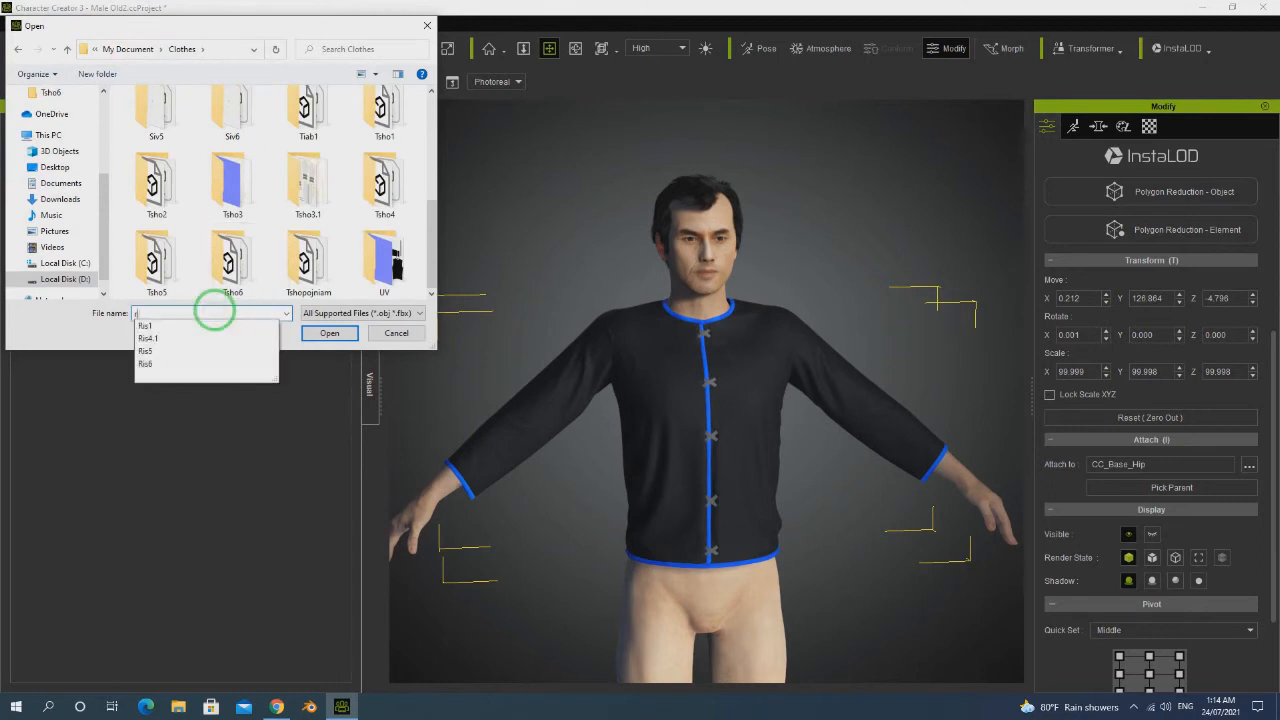
left_click(193, 366)
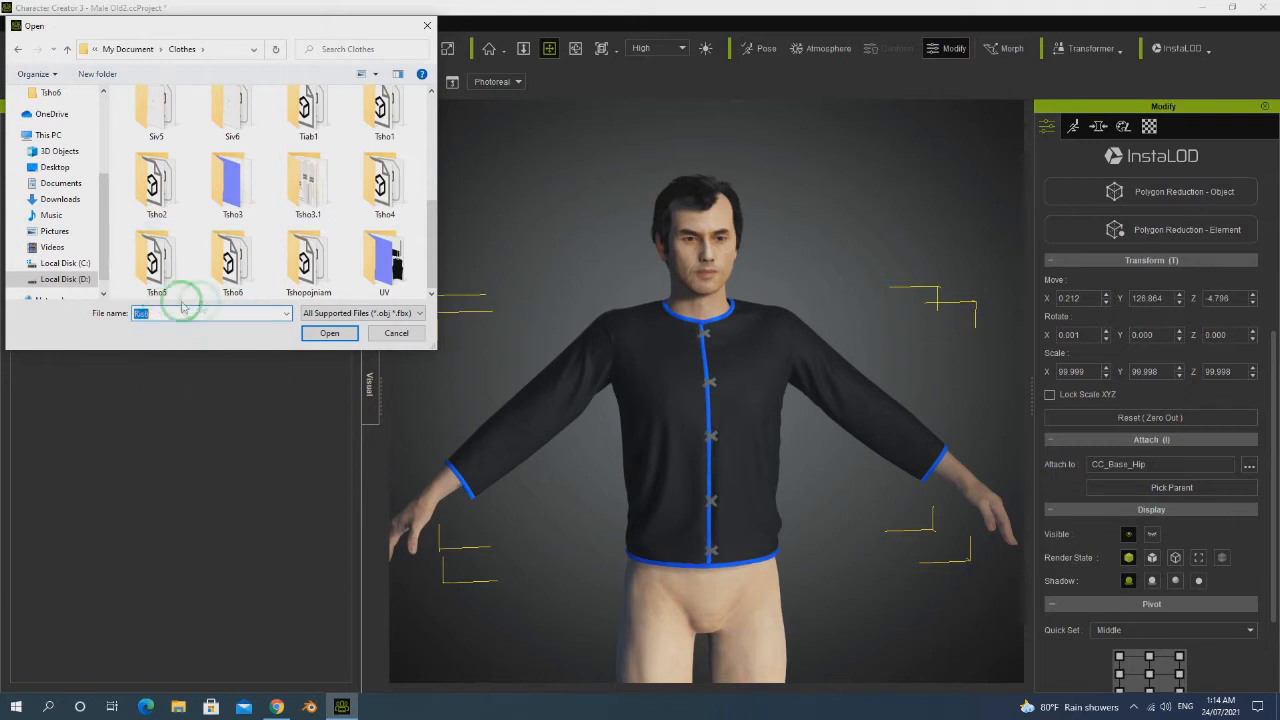
double_click(280, 290)
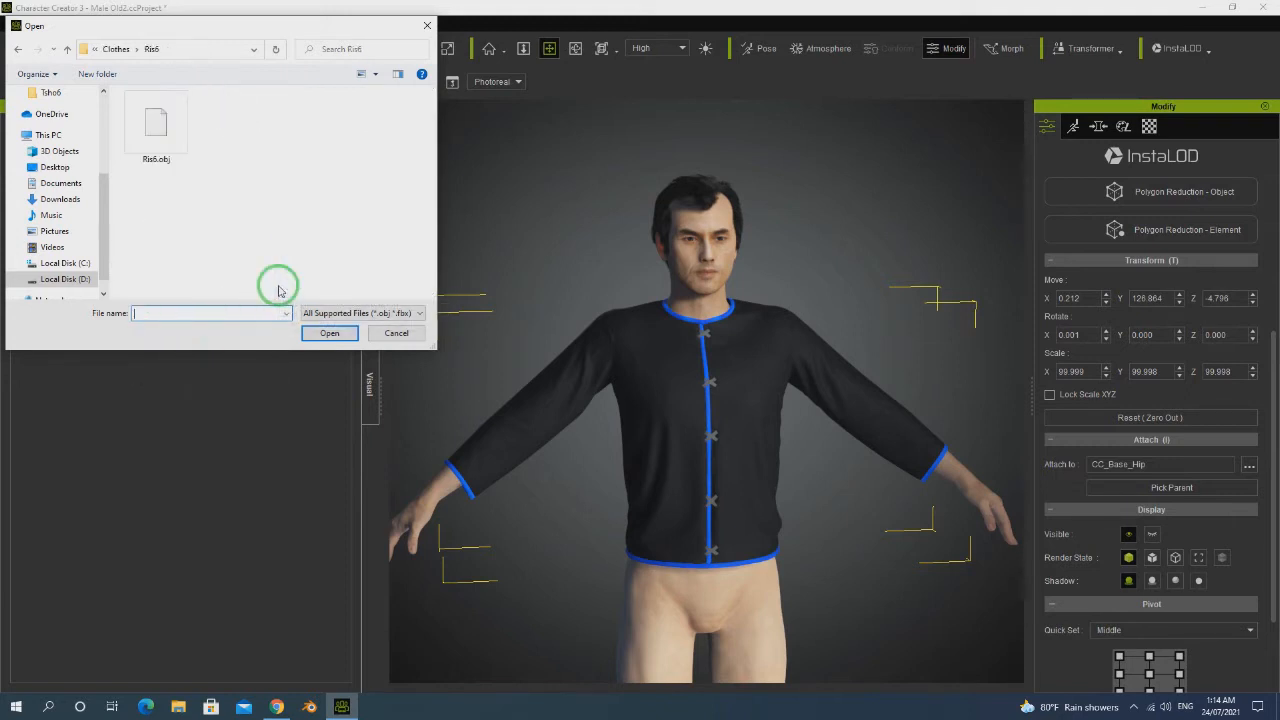
double_click(157, 128)
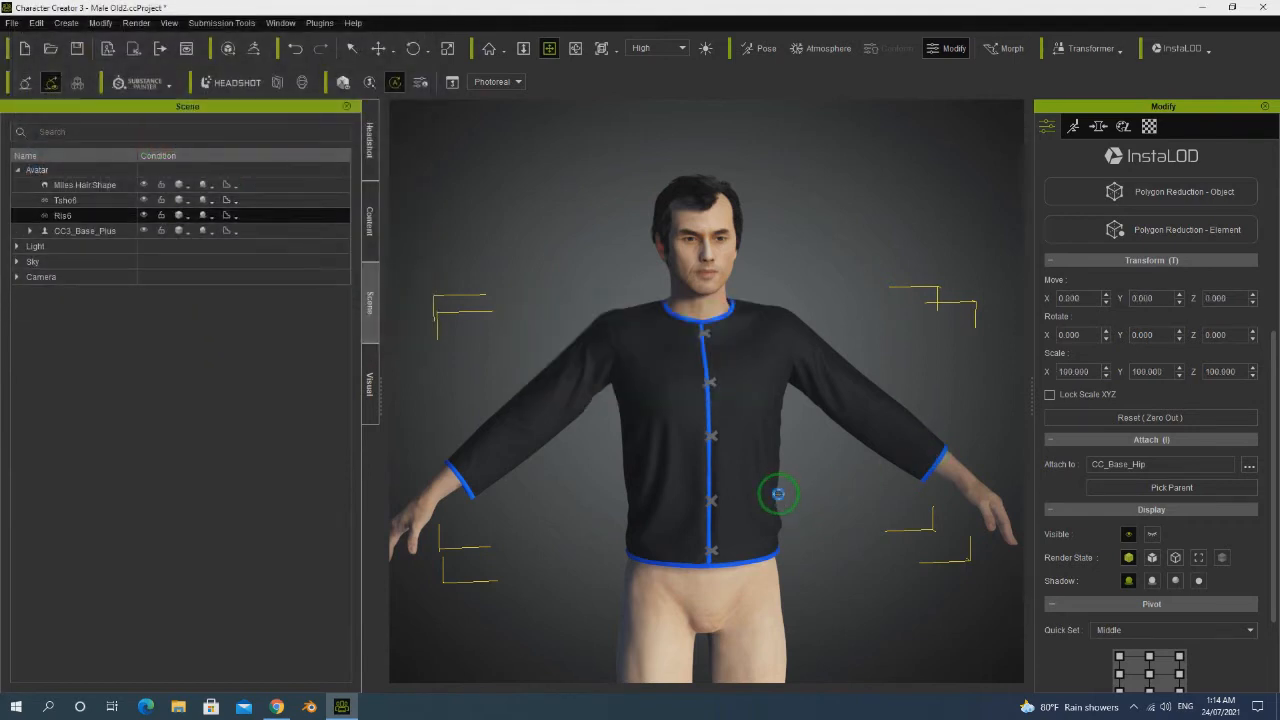
Center the pivot of the Ris6 trousers and move them back onto the avatar's legs, to about Z -4.885.
right_click_drag(885, 507, 383, 480)
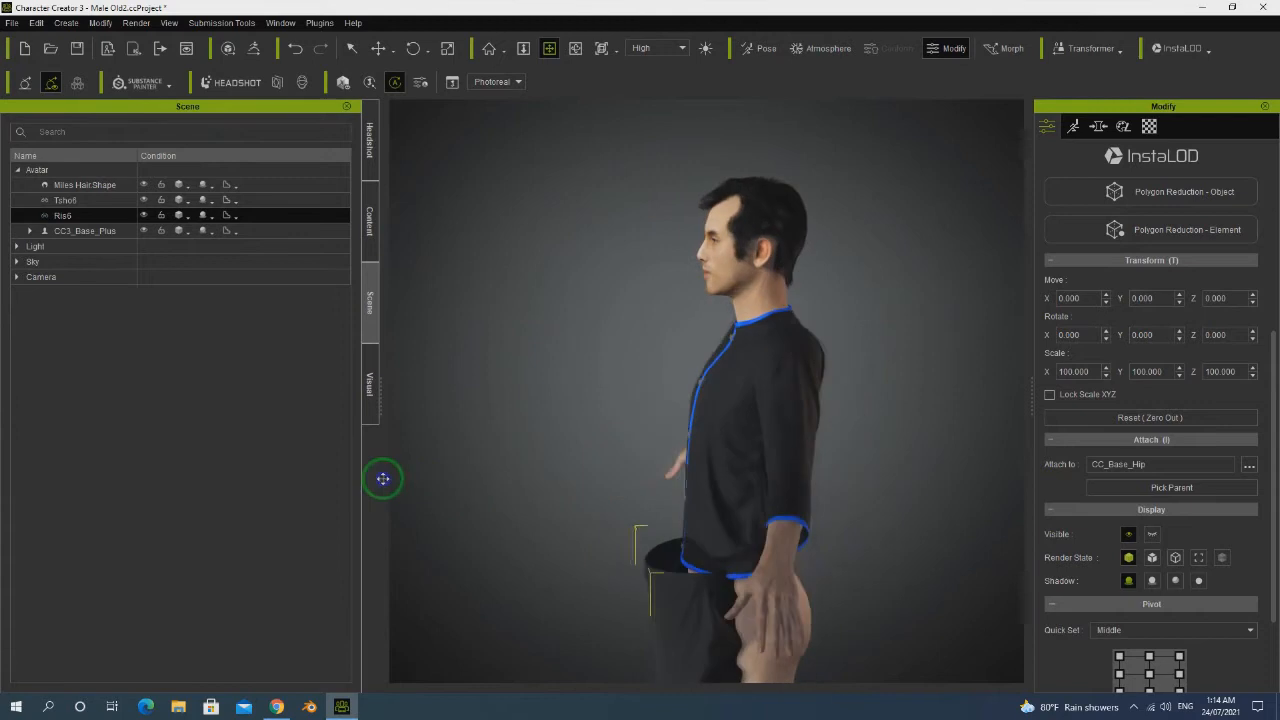
scroll(700, 457, "up", 3)
scroll(733, 445, "down", 3)
scroll(733, 445, "down", 5)
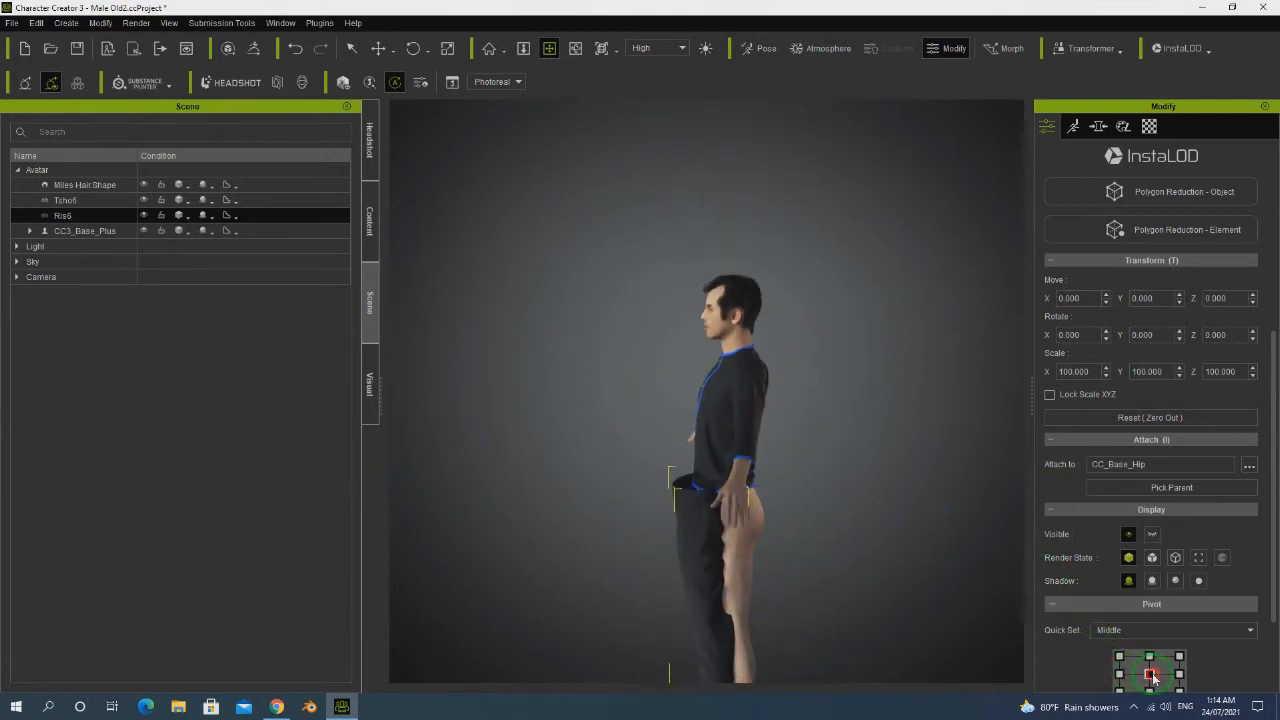
left_click(1152, 676)
left_click_drag(802, 588, 823, 587)
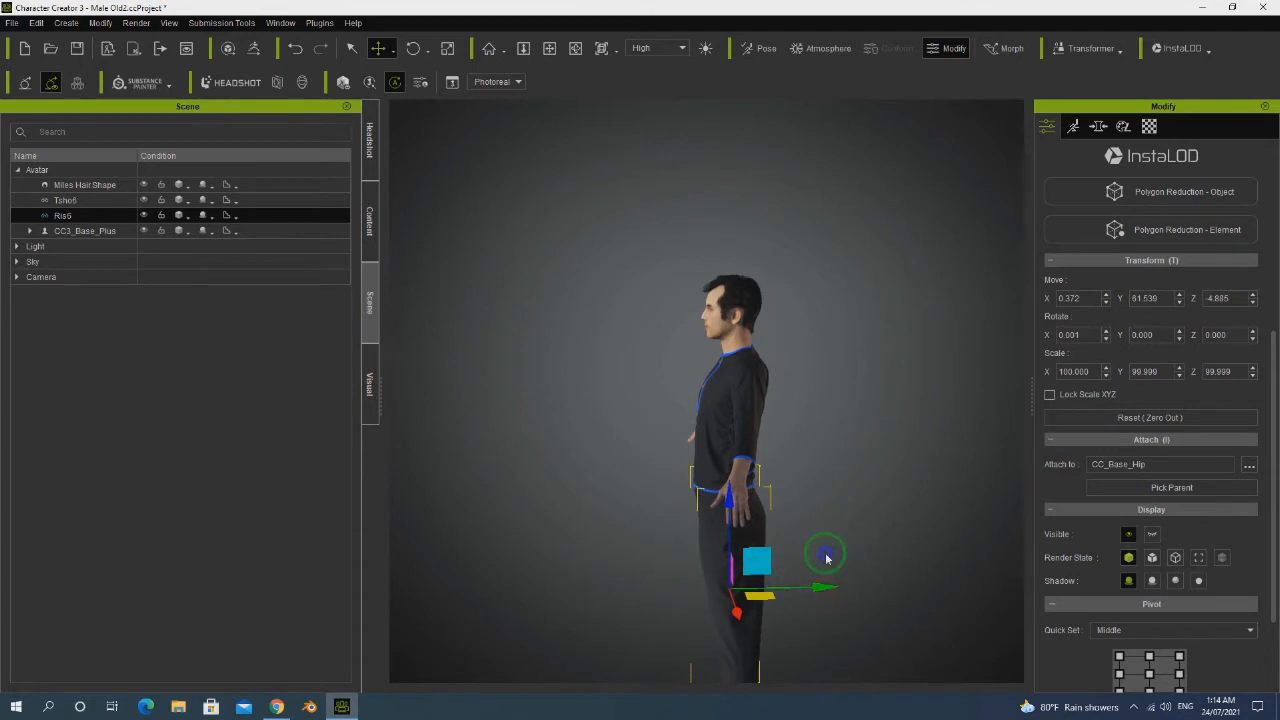
Fine-tune the trousers from the front to X 0.072 and Z -4.785 so the legs stop poking through.
left_click(575, 48)
left_click_drag(775, 493, 851, 539)
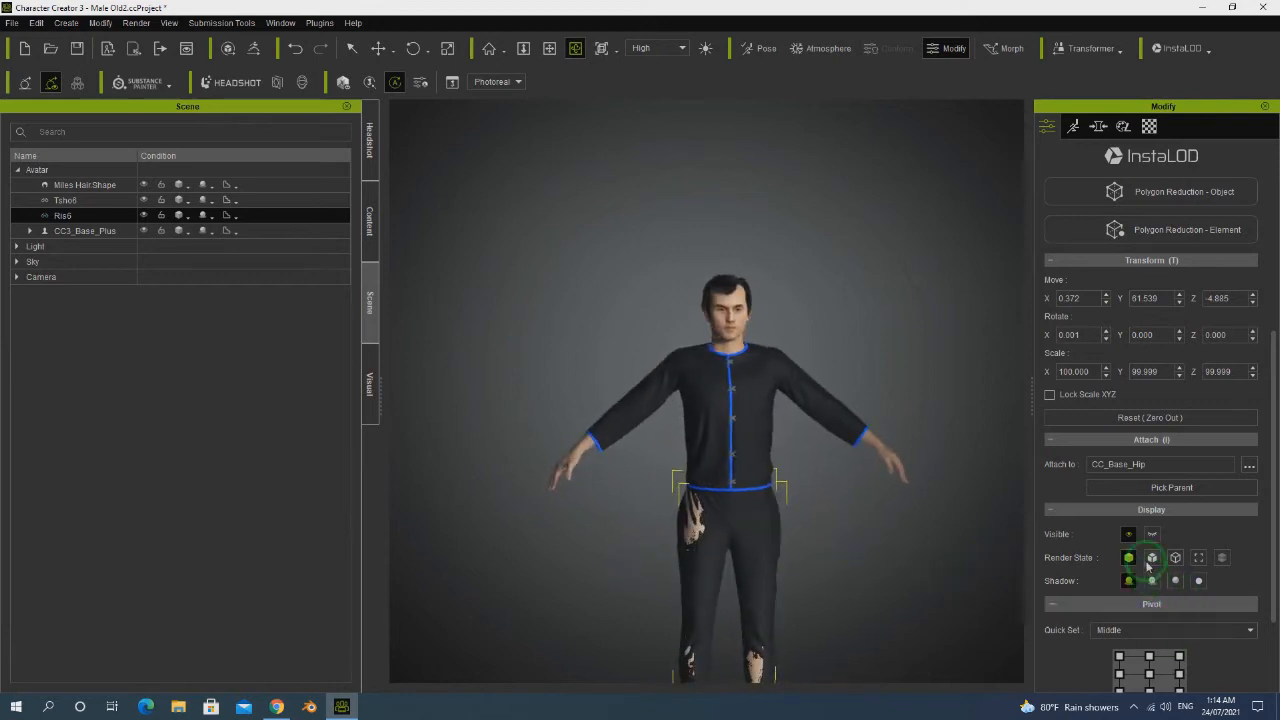
left_click(378, 48)
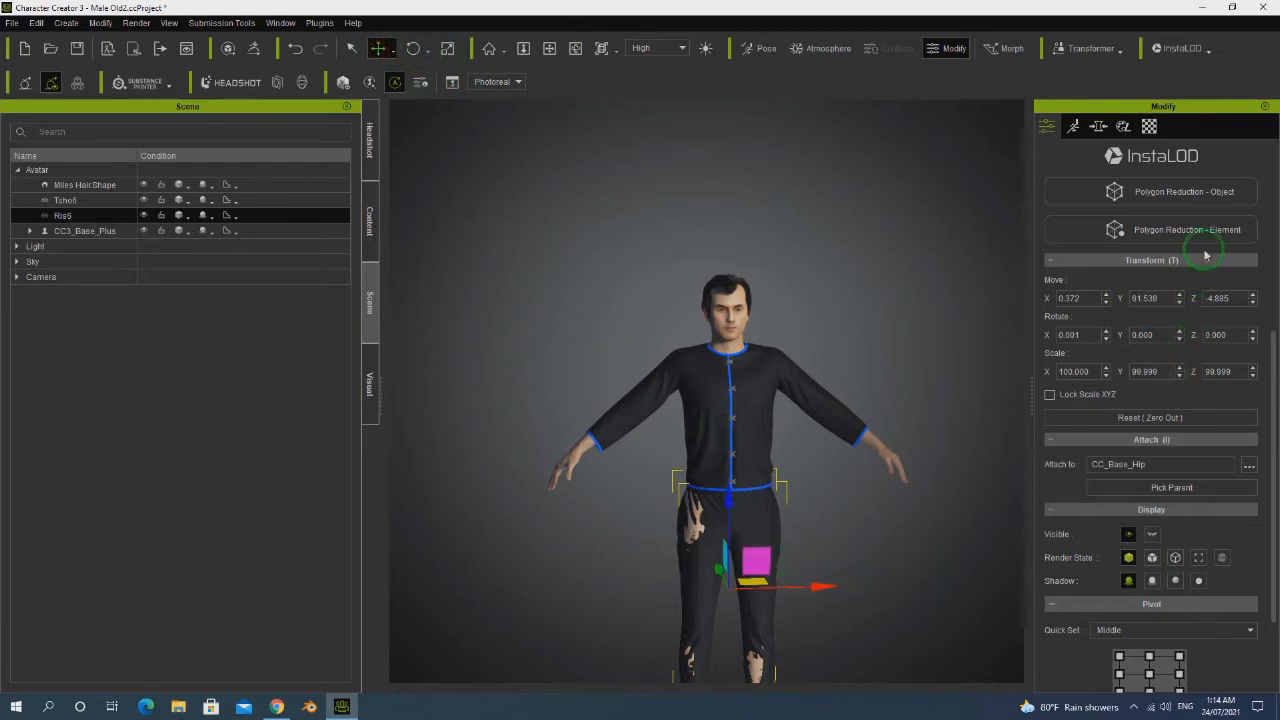
left_click(1106, 303)
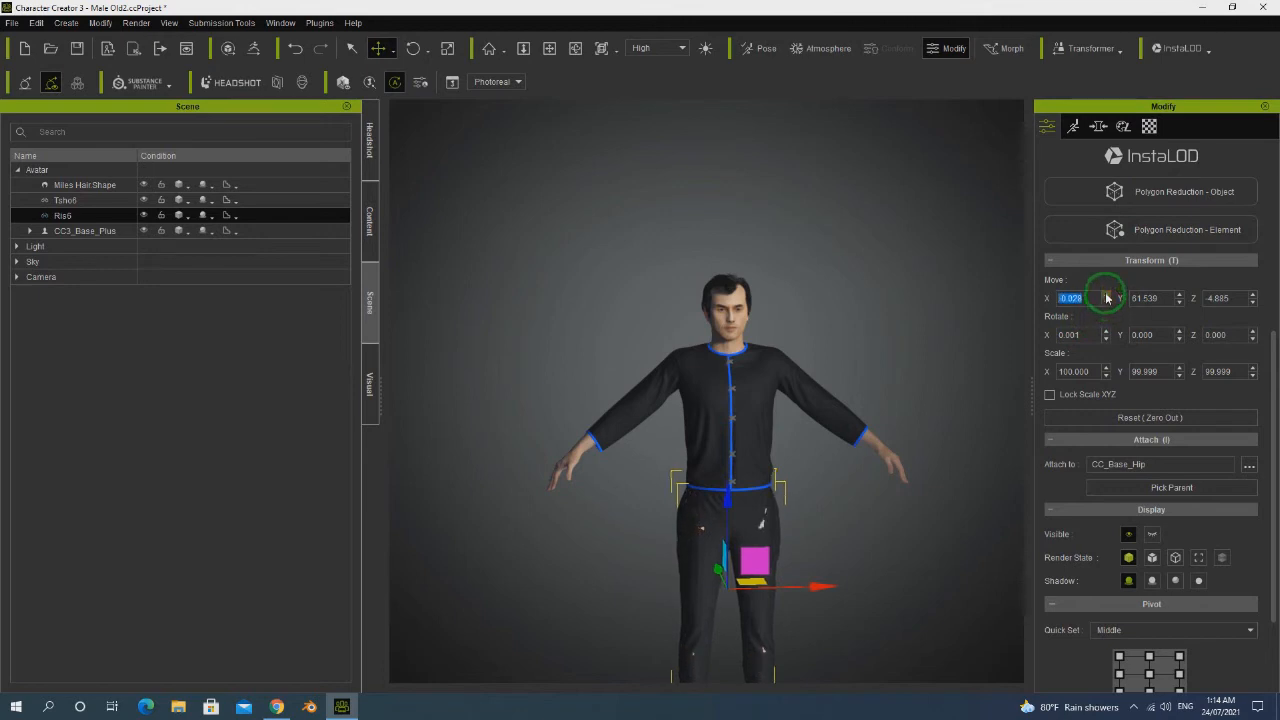
left_click(1253, 303)
left_click(1253, 300)
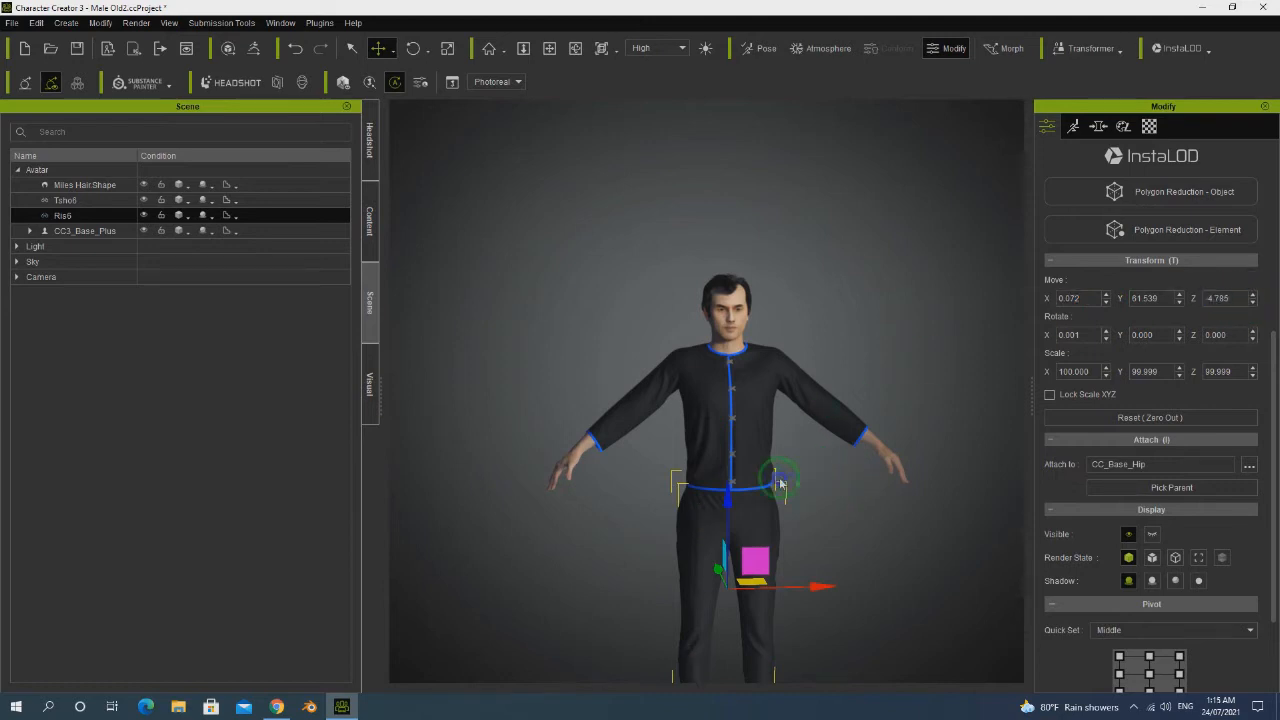
Check the trousers' waist and legs from the side and raise their Y position to 61.639.
left_click(568, 52)
left_click_drag(737, 451, 723, 508)
scroll(723, 508, "up", 5)
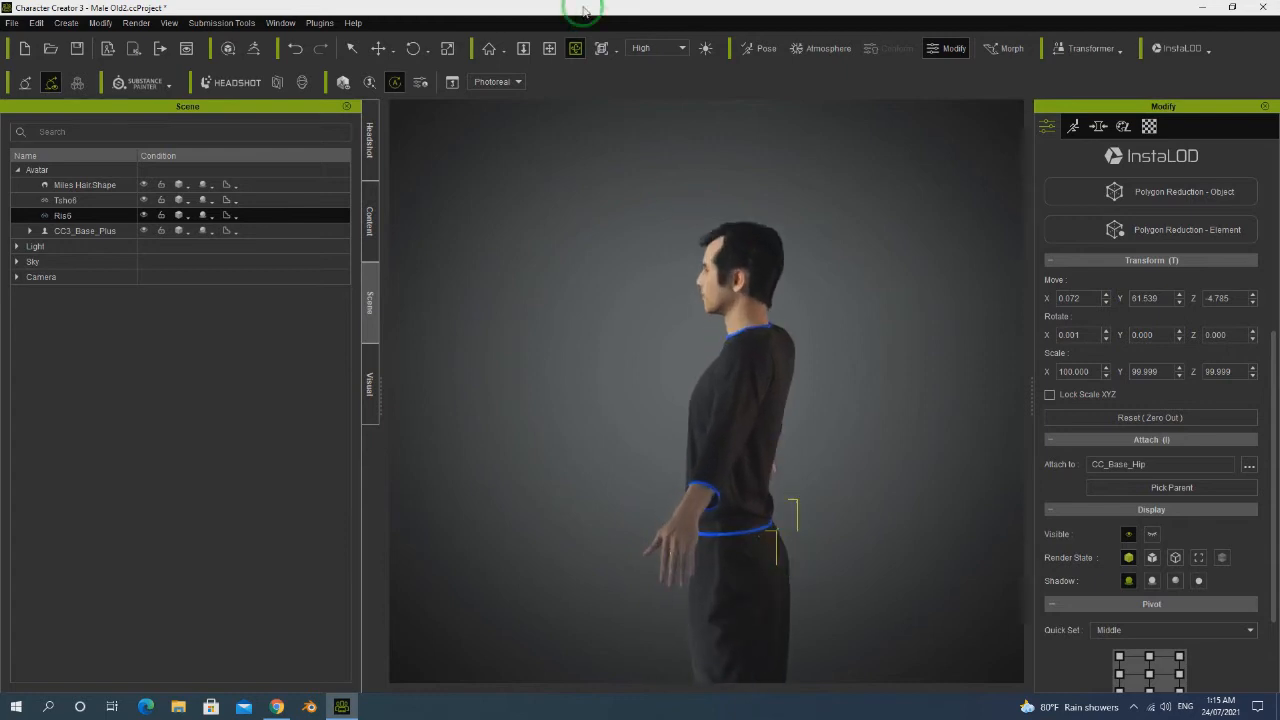
left_click(549, 48)
left_click_drag(805, 554, 783, 335)
scroll(786, 366, "down", 1)
scroll(772, 399, "up", 3)
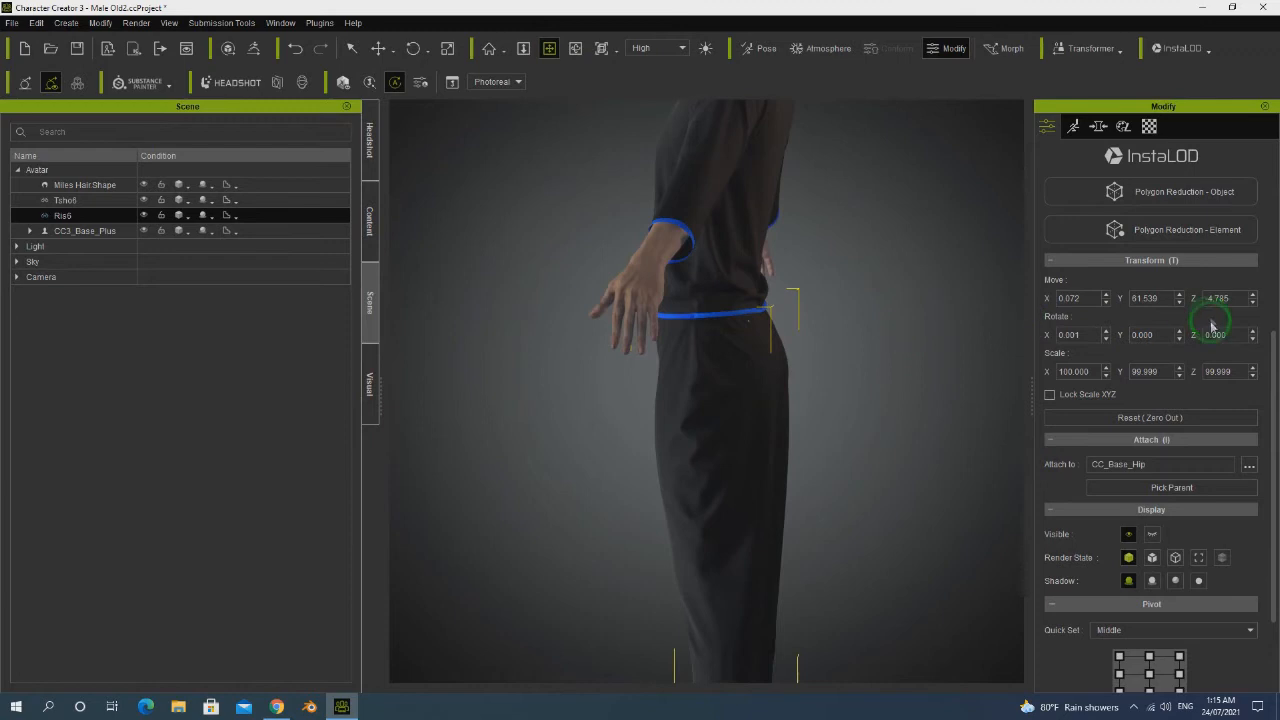
mouse_move(706, 402)
right_mouse_down()
mouse_move(950, 398)
mouse_move(869, 386)
mouse_move(904, 381)
mouse_move(852, 390)
mouse_move(863, 391)
right_mouse_up()
mouse_move(655, 398)
right_mouse_down()
mouse_move(791, 391)
mouse_move(772, 388)
right_mouse_up()
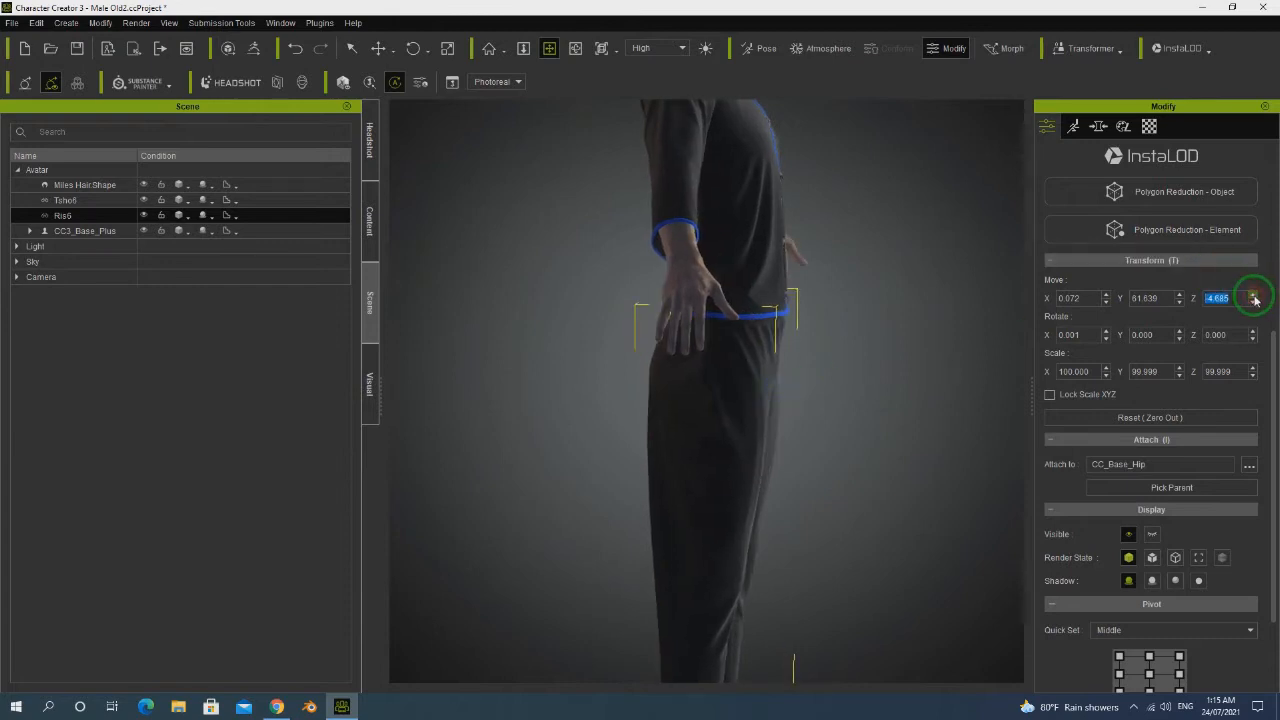
Compare Z positions from -4.985 to -4.685 for the trousers from front and back, and settle on -4.785.
right_click_drag(746, 380, 954, 367)
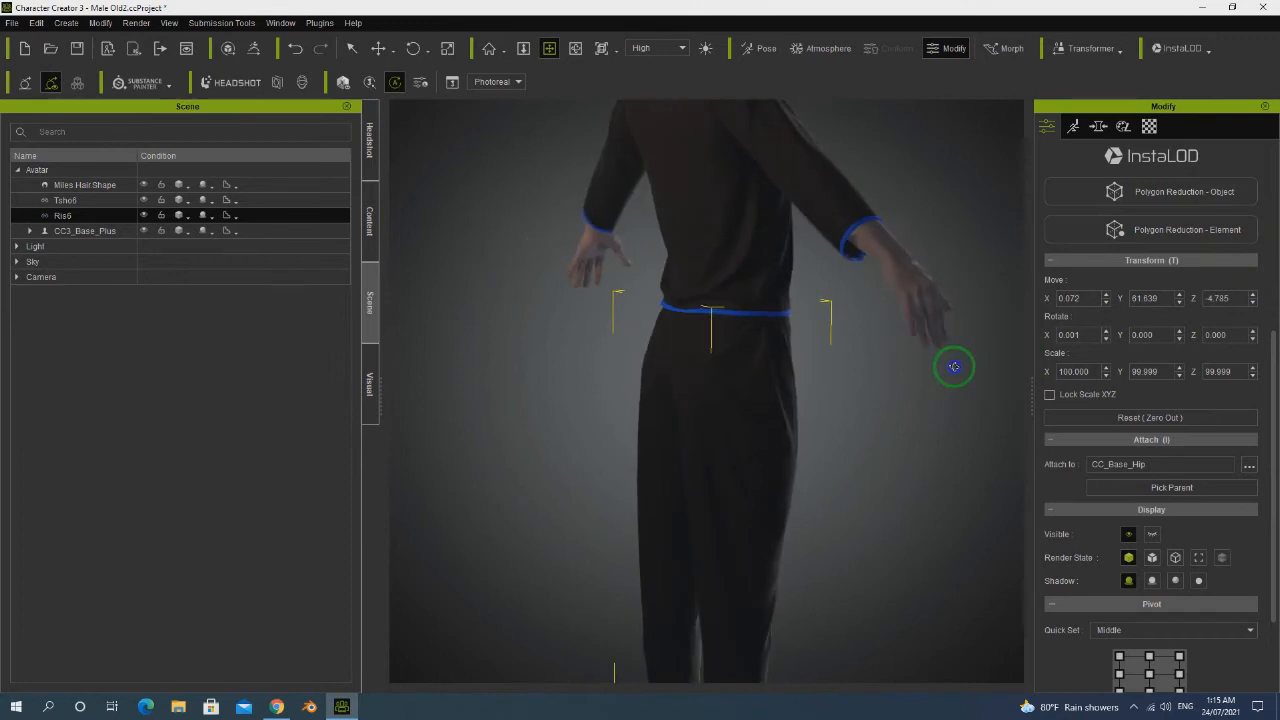
right_click_drag(786, 400, 520, 405)
left_click(1254, 296)
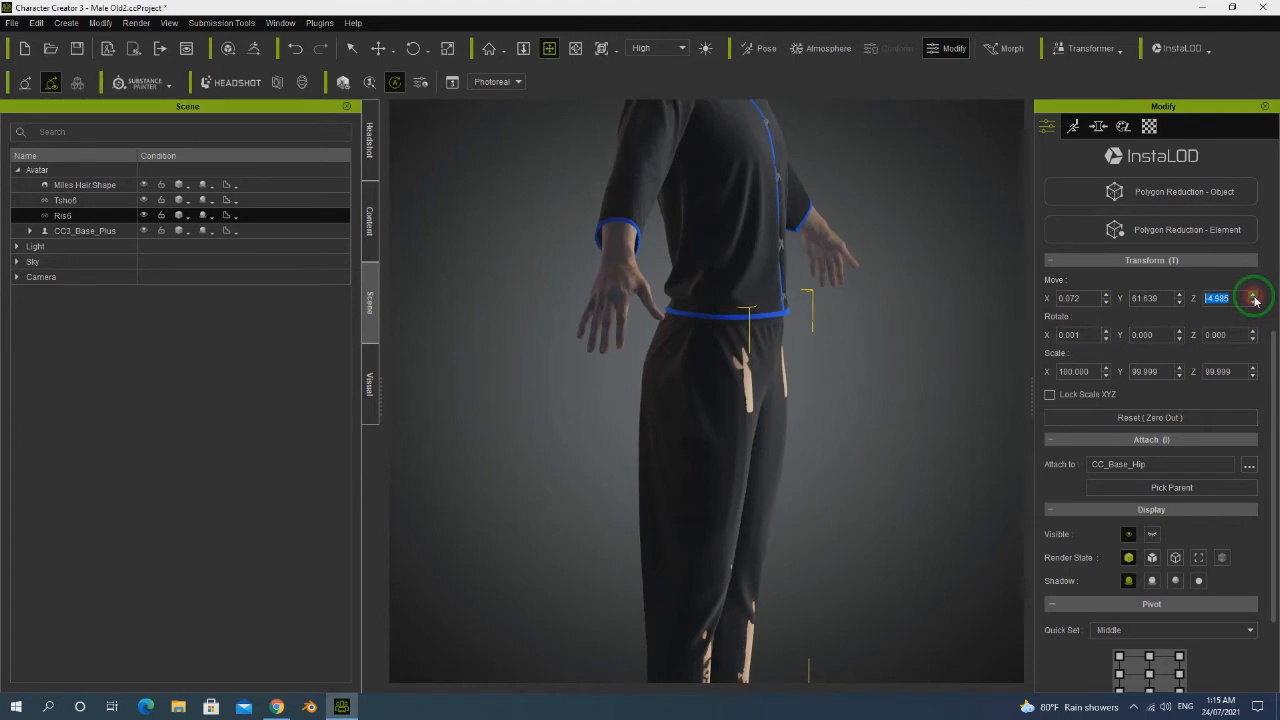
right_click_drag(765, 378, 988, 370)
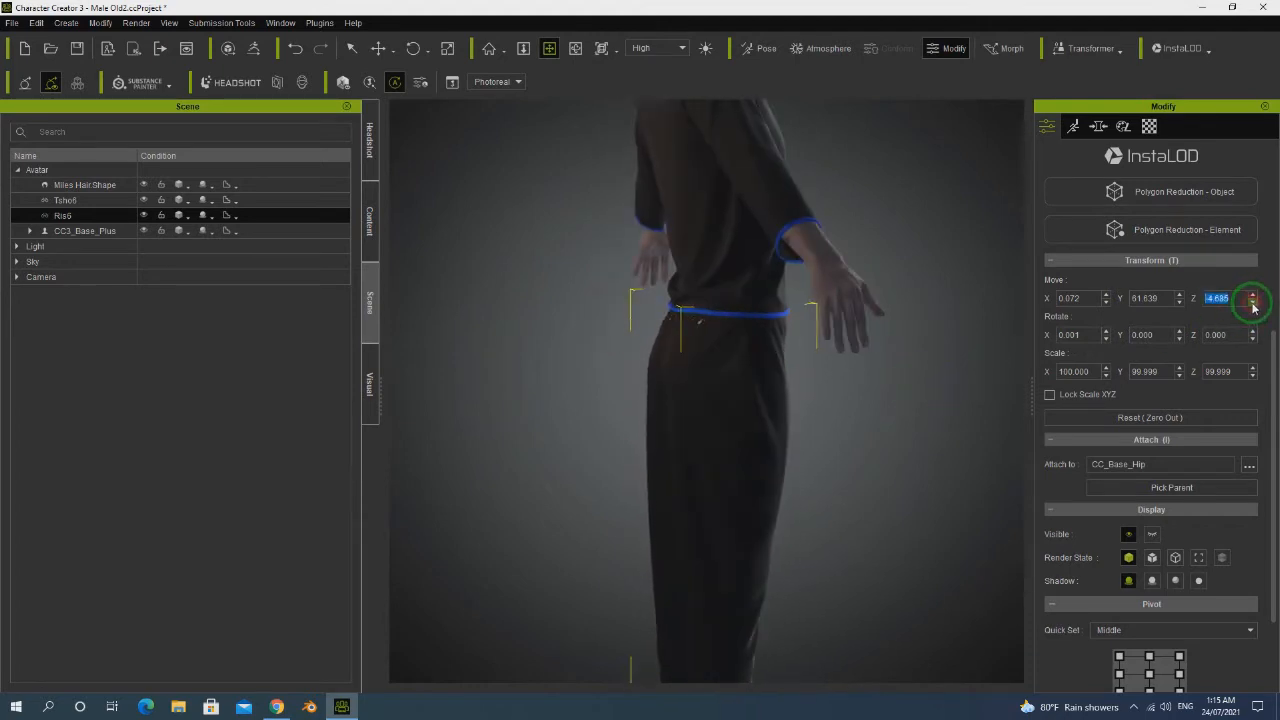
Examine the trousers' fit around the ankles and crotch from below, and the whole outfit from the front.
right_click_drag(780, 400, 781, 313)
scroll(777, 326, "up", 2)
scroll(781, 340, "down", 6)
mouse_move(751, 449)
right_mouse_down()
mouse_move(567, 436)
mouse_move(746, 508)
mouse_move(778, 342)
mouse_move(870, 610)
mouse_move(760, 465)
right_mouse_up()
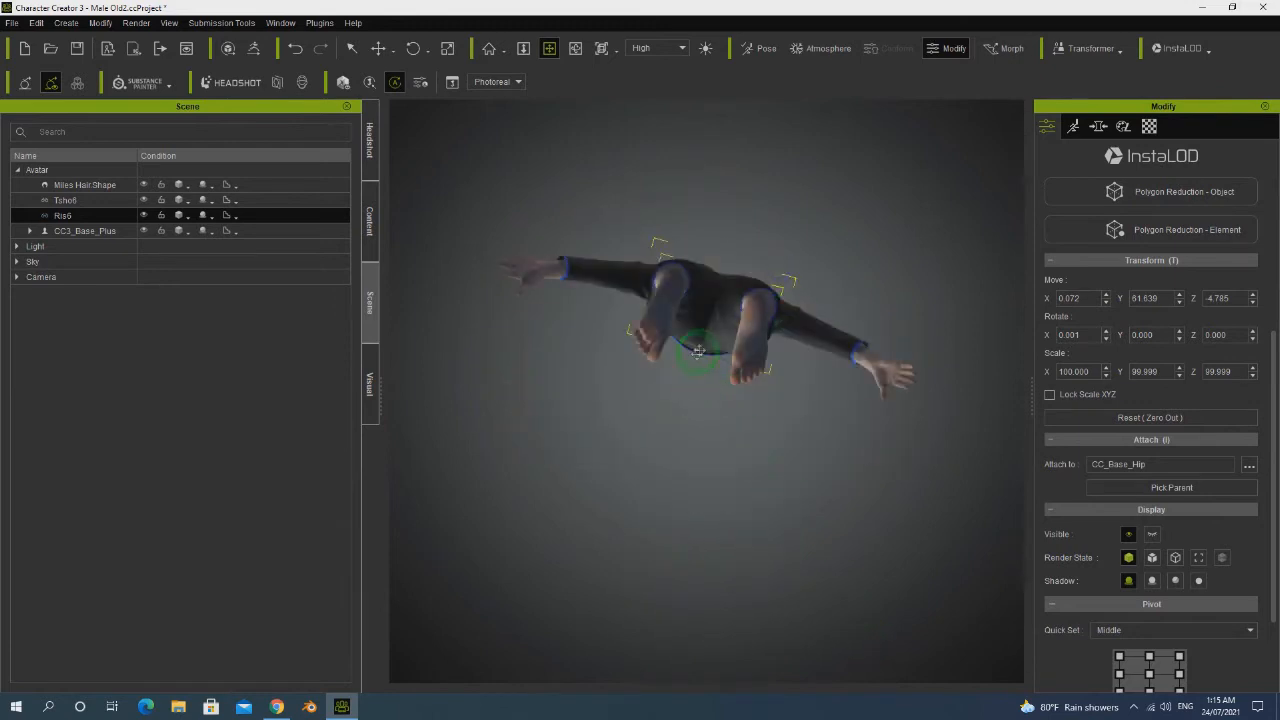
scroll(767, 236, "up", 6)
right_click_drag(769, 237, 753, 306)
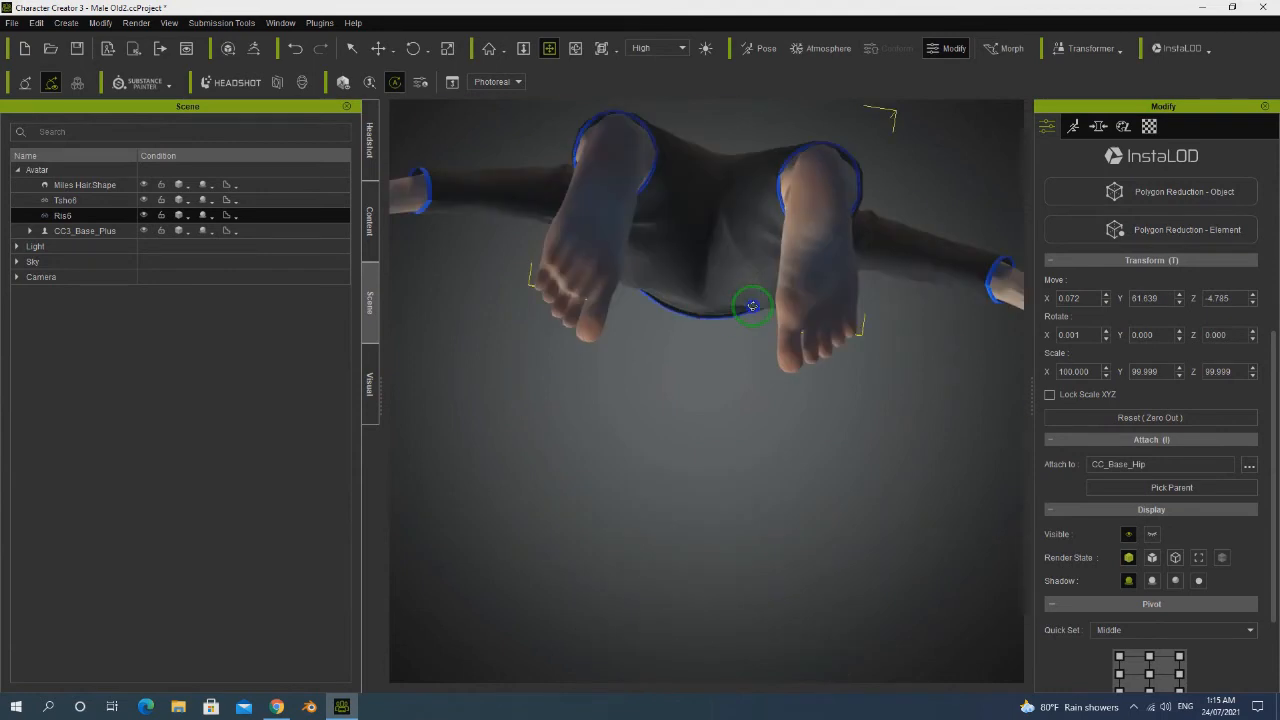
right_click_drag(751, 306, 951, 351)
scroll(746, 239, "down", 5)
scroll(757, 262, "down", 3)
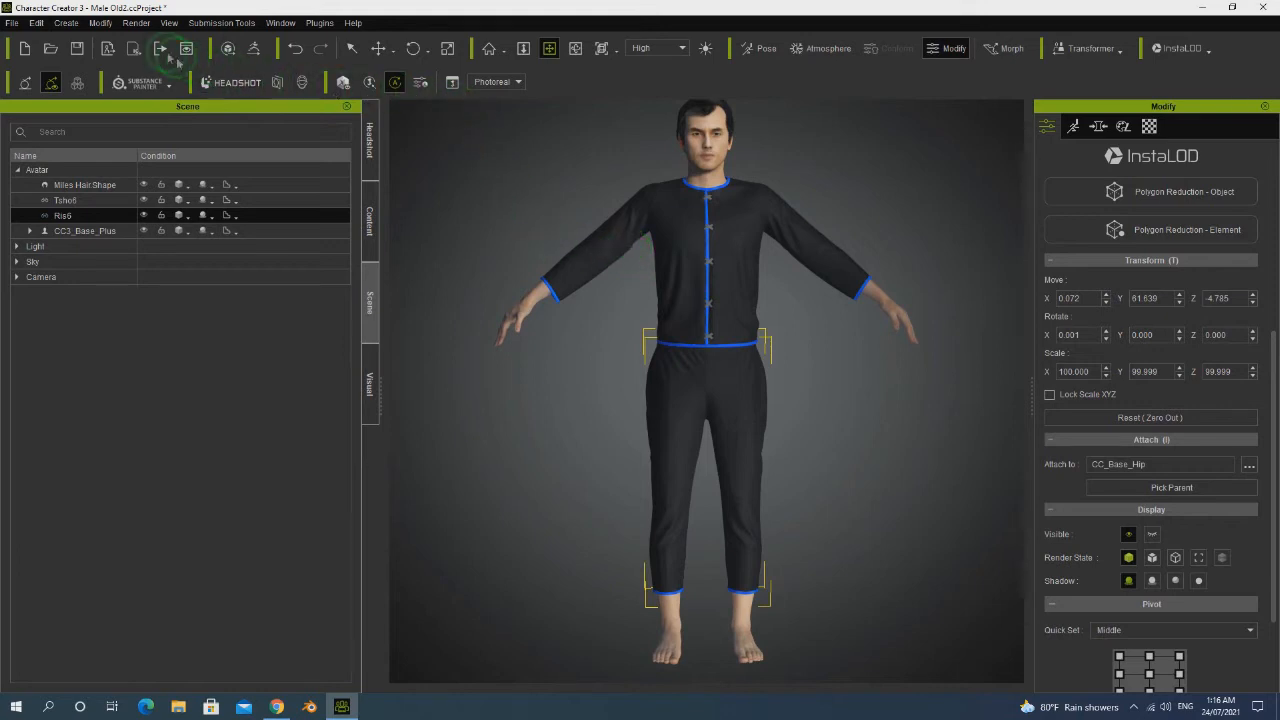
Import Siv6.obj from the Clothes folder's Siv6 subfolder as an accessory for the avatar.
left_click(79, 26)
left_click(108, 42)
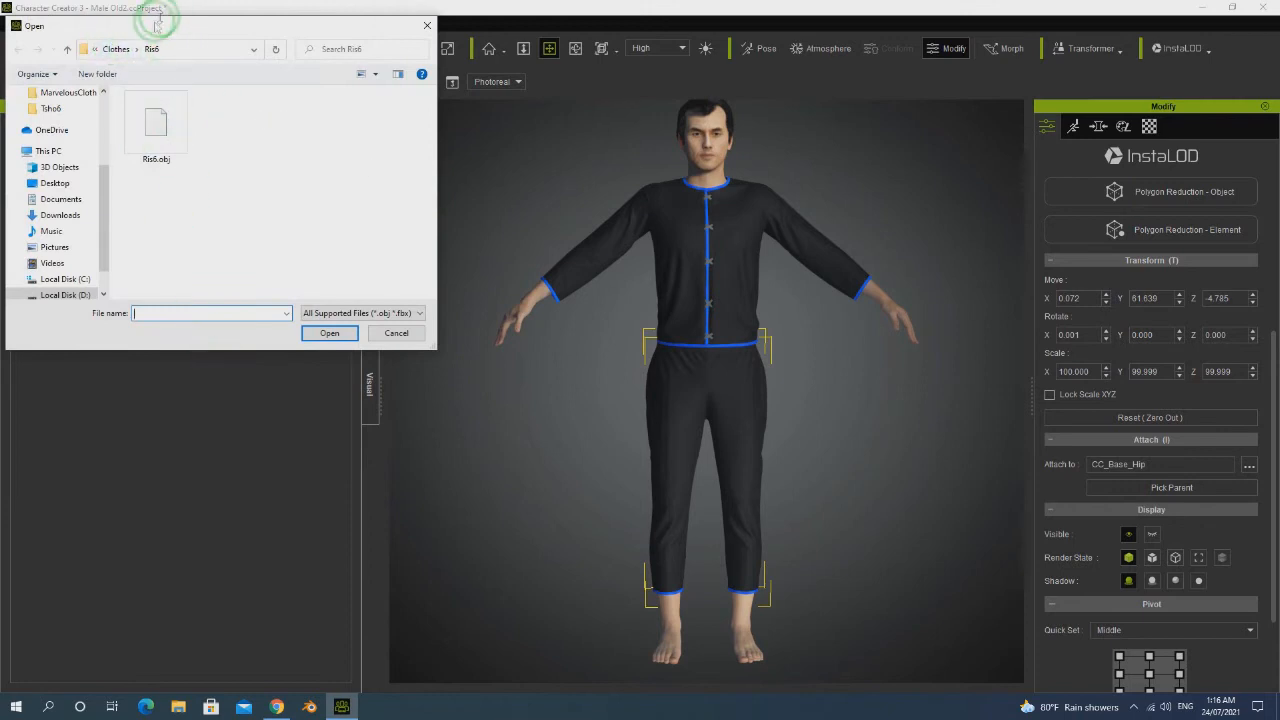
left_click(116, 49)
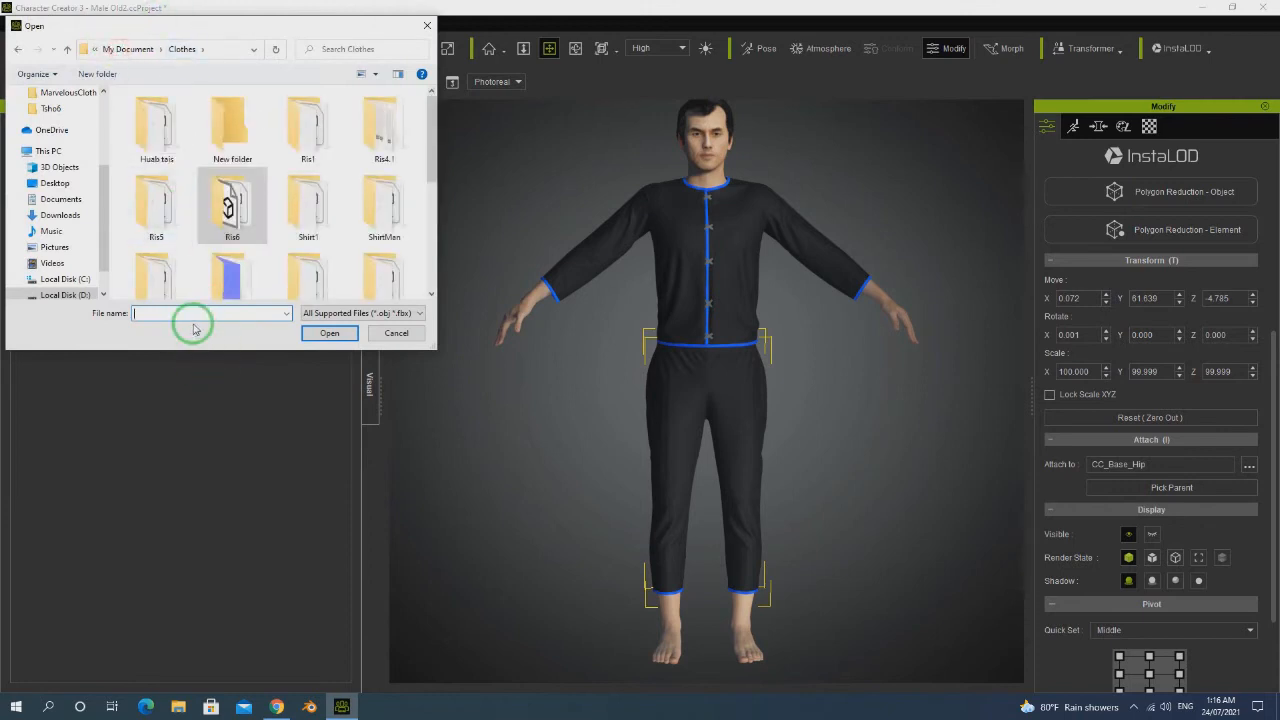
type("siv")
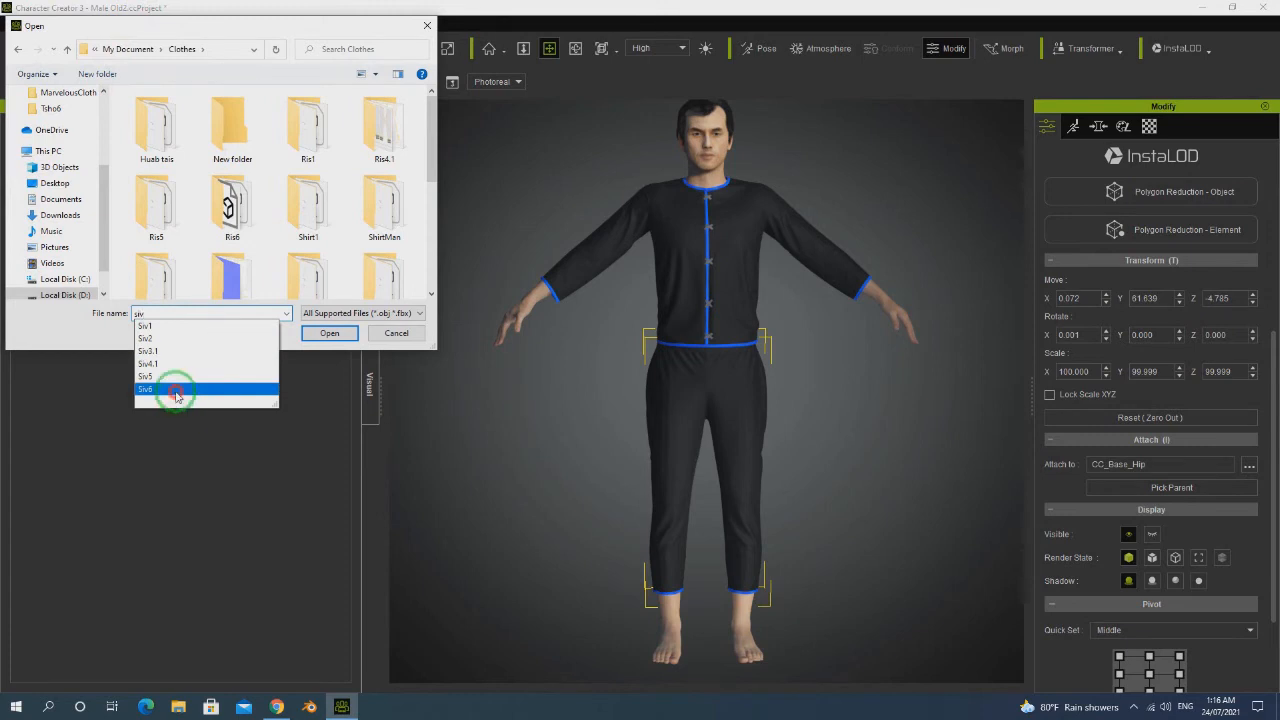
left_click(175, 392)
left_click(329, 333)
left_click(176, 158)
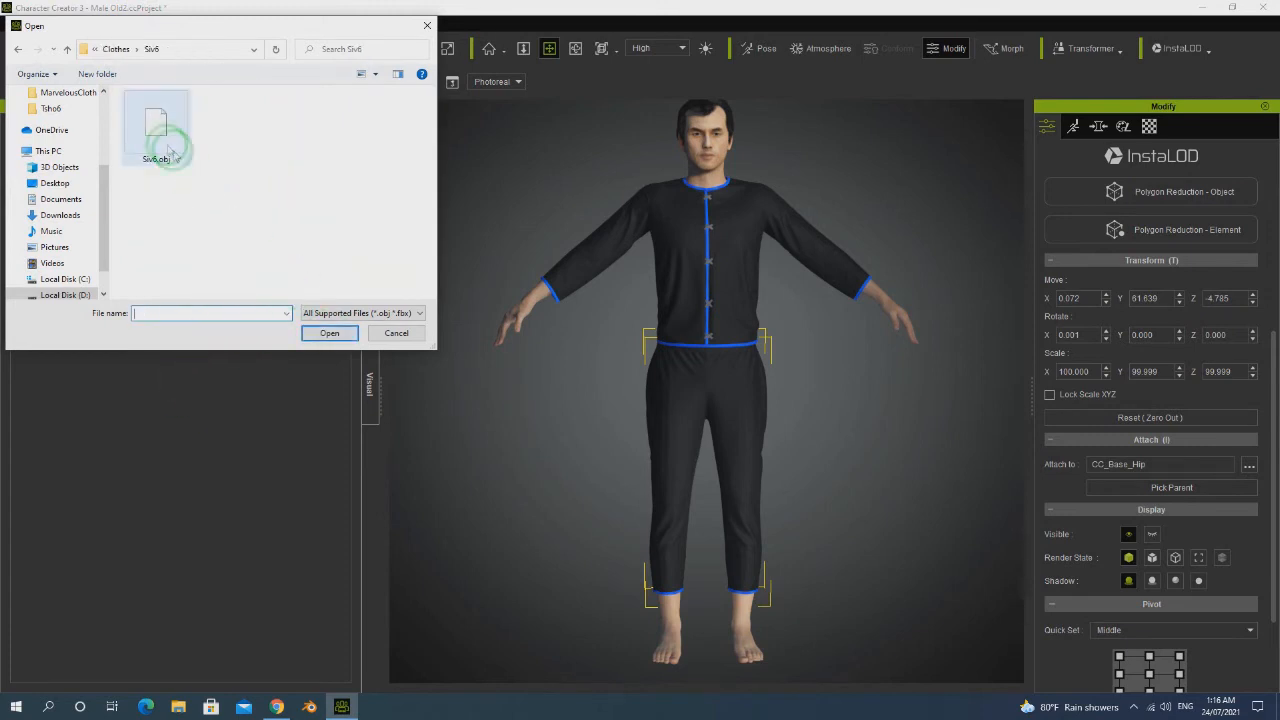
left_click(176, 158)
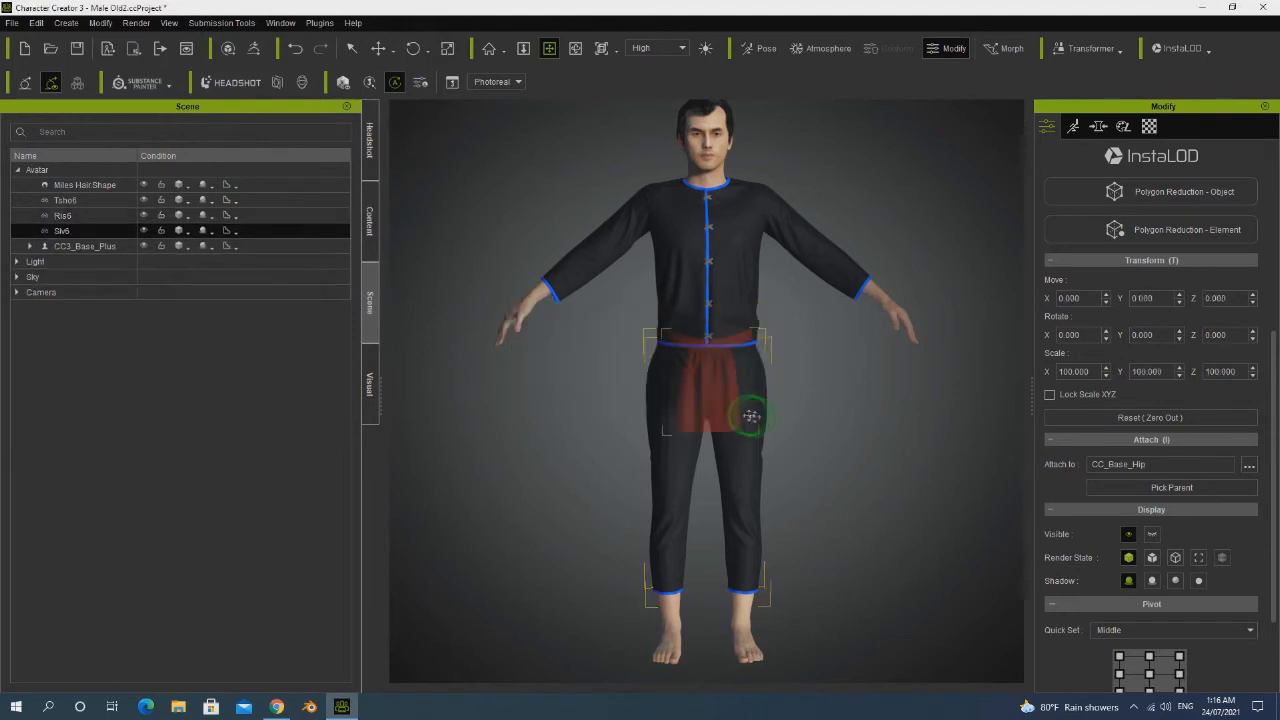
Center the Siv6 sash's pivot and, from the side, move the sash back against the waist to Y 91.594, Z -0.514.
right_click_drag(871, 411, 400, 395)
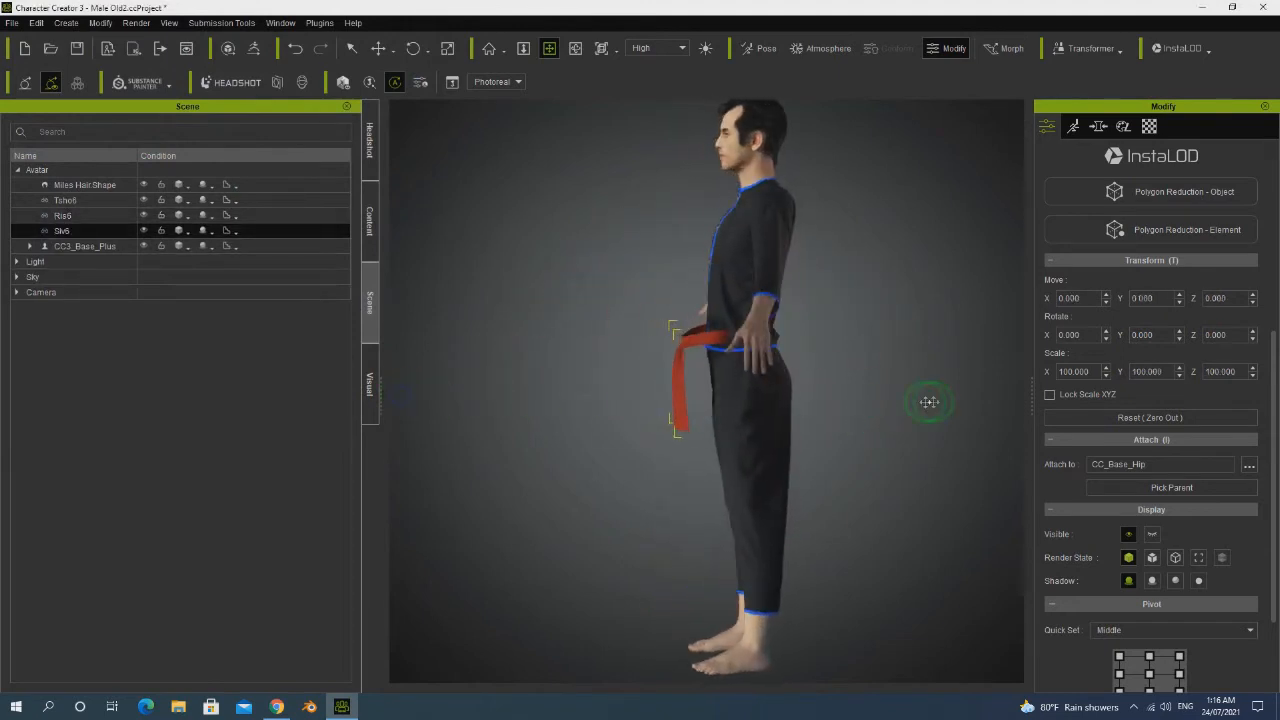
left_click(1254, 306)
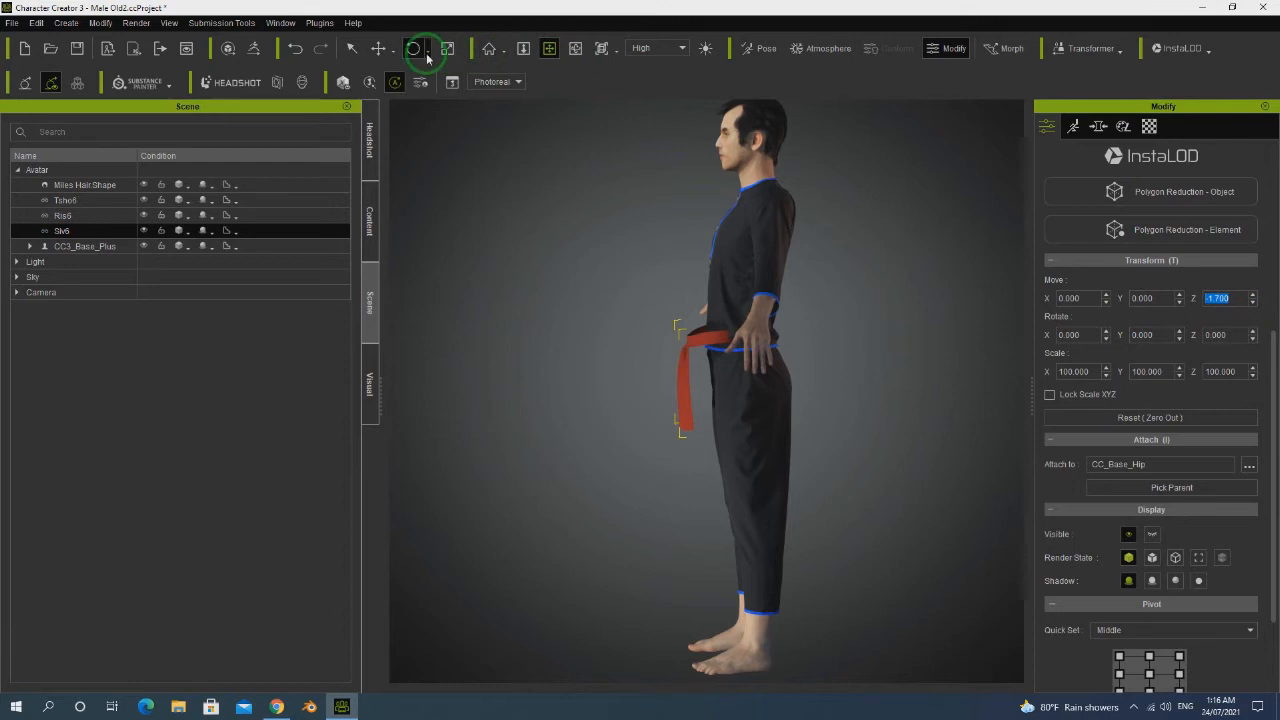
left_click(1151, 675)
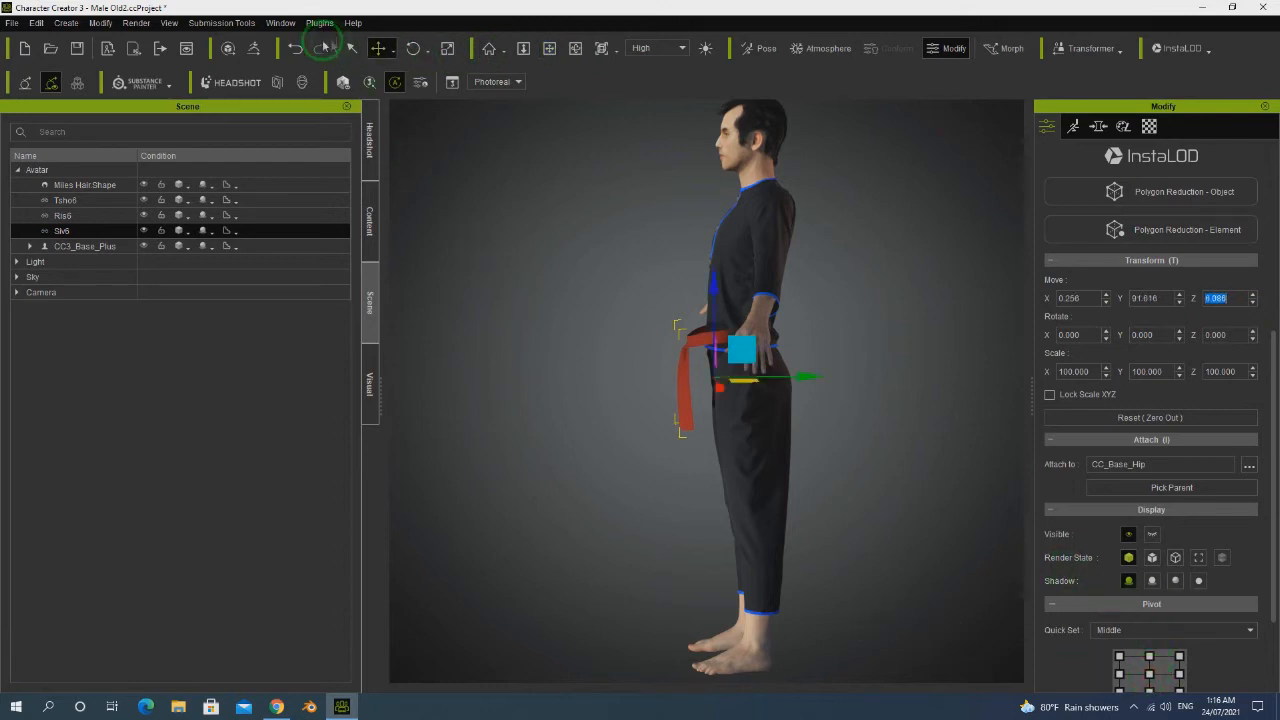
left_click_drag(802, 378, 818, 378)
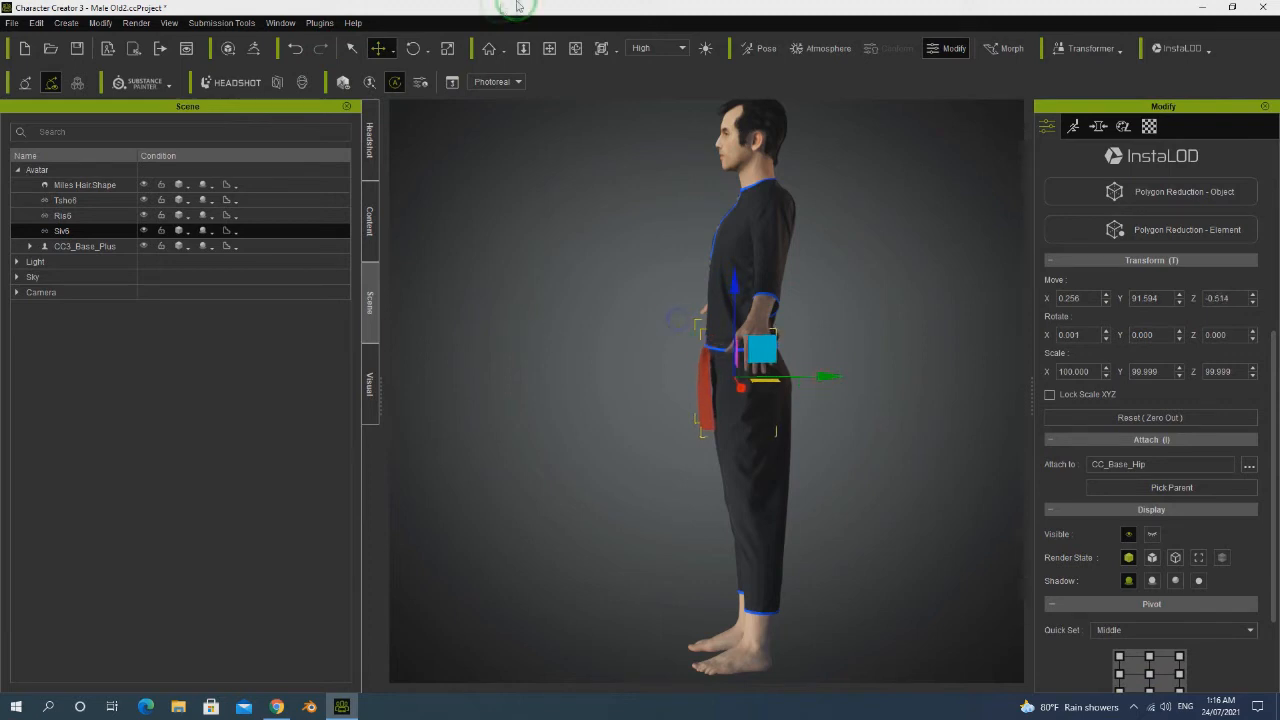
Hide the Tsho6 shirt and check how the red sash wraps around the waist from the side and front.
left_click(575, 48)
right_click_drag(782, 300, 844, 321)
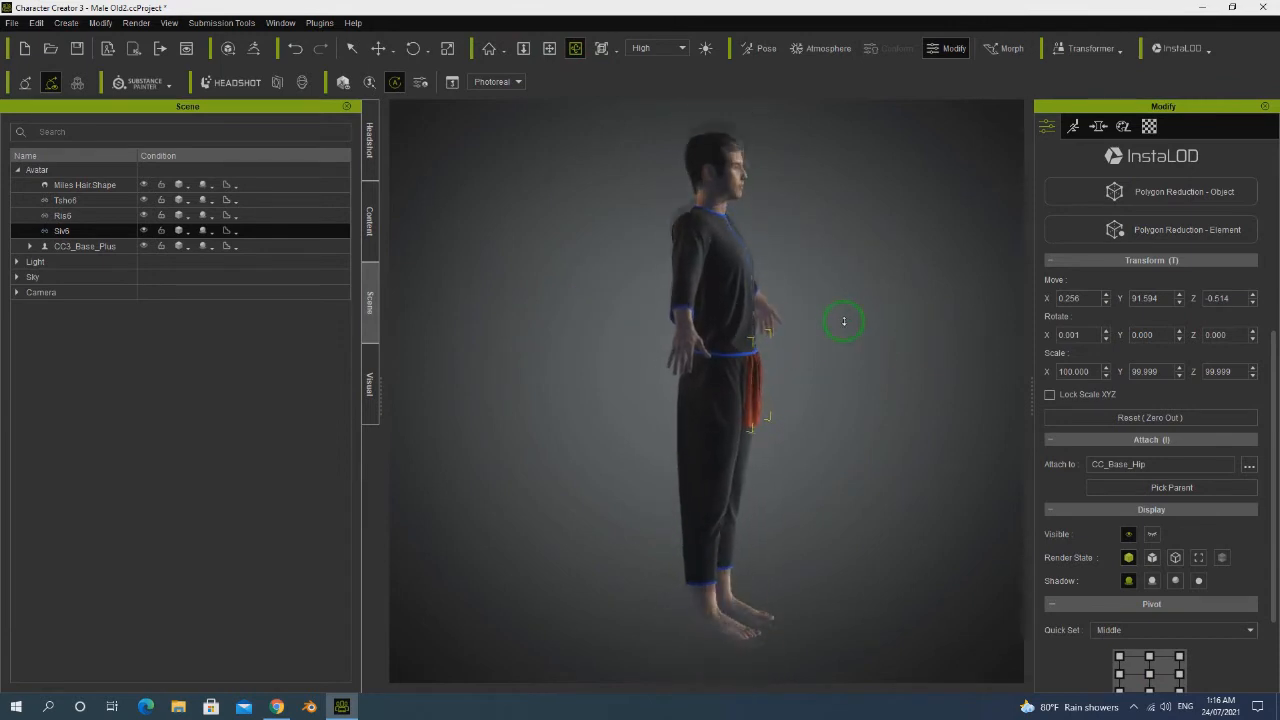
scroll(844, 321, "up", 3)
left_click(371, 222)
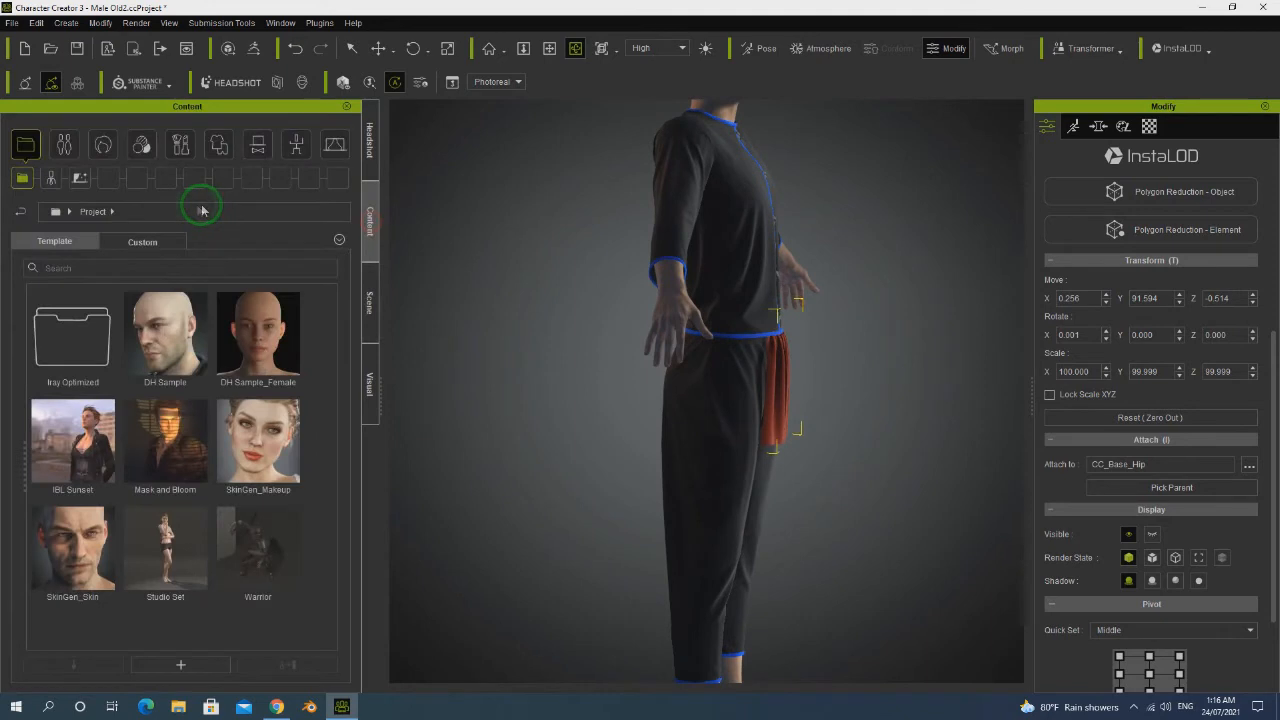
left_click(369, 300)
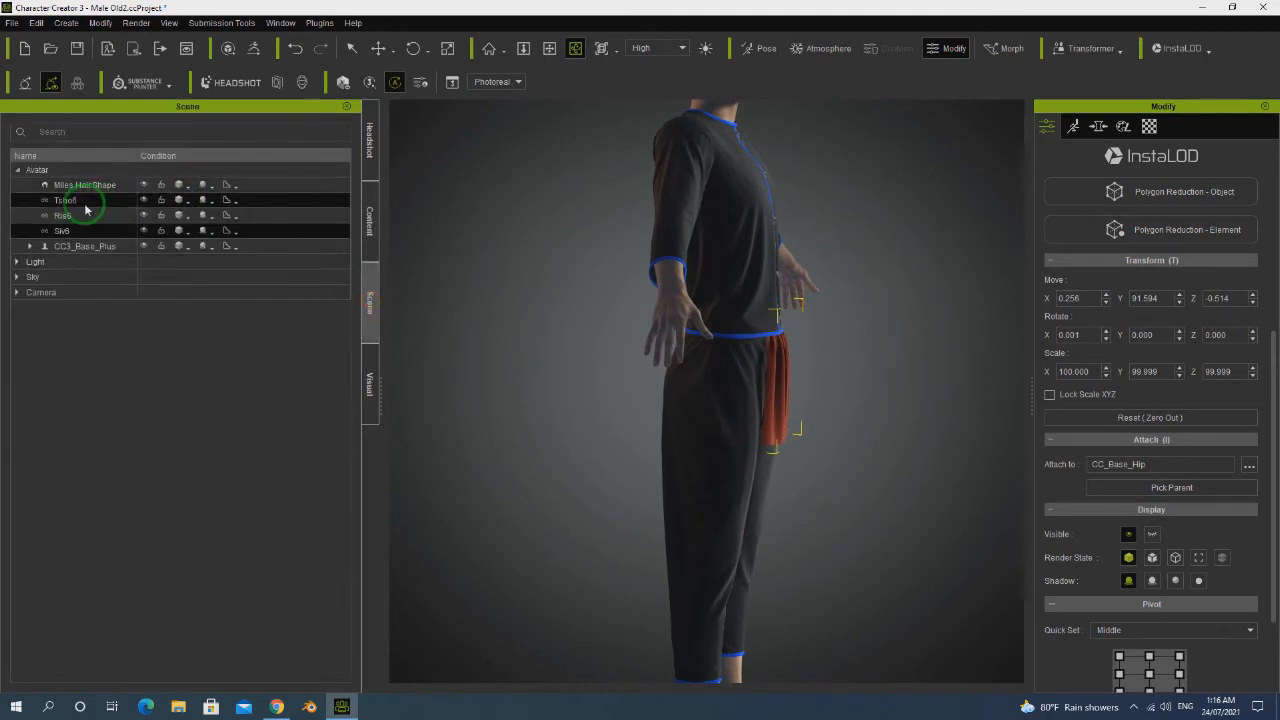
left_click(144, 202)
right_click_drag(852, 322, 547, 297)
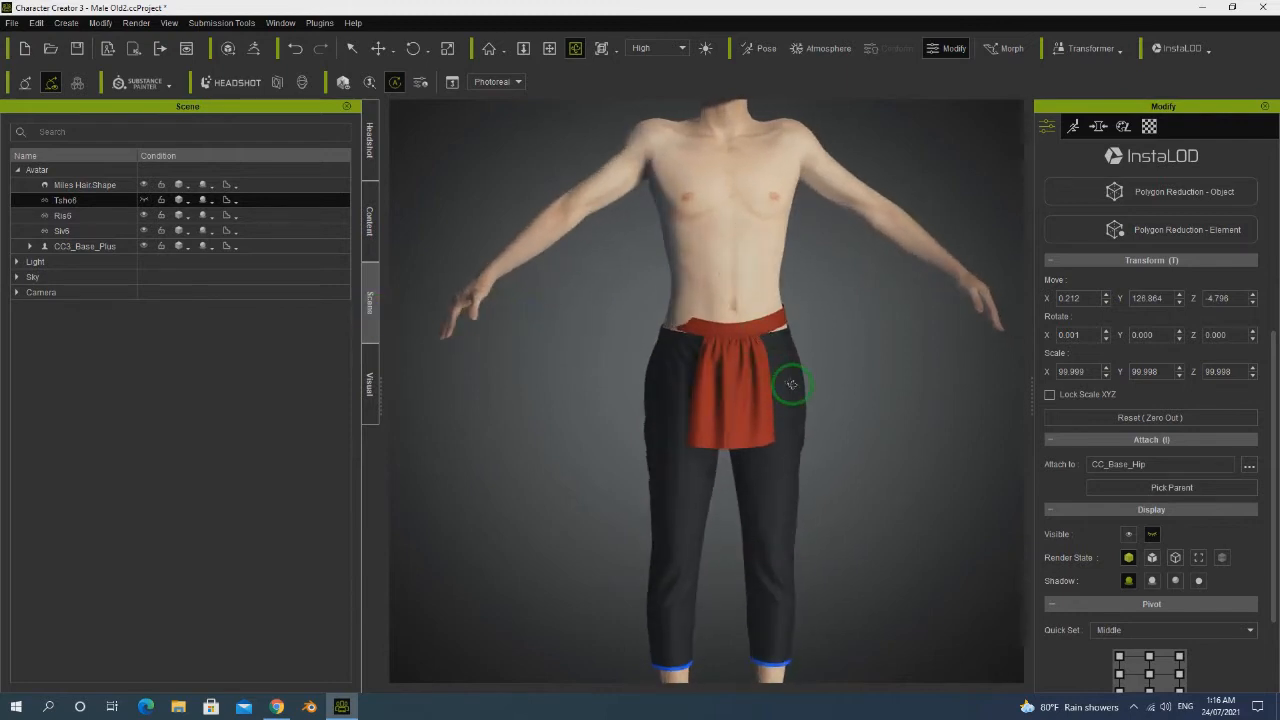
right_click_drag(765, 378, 886, 423)
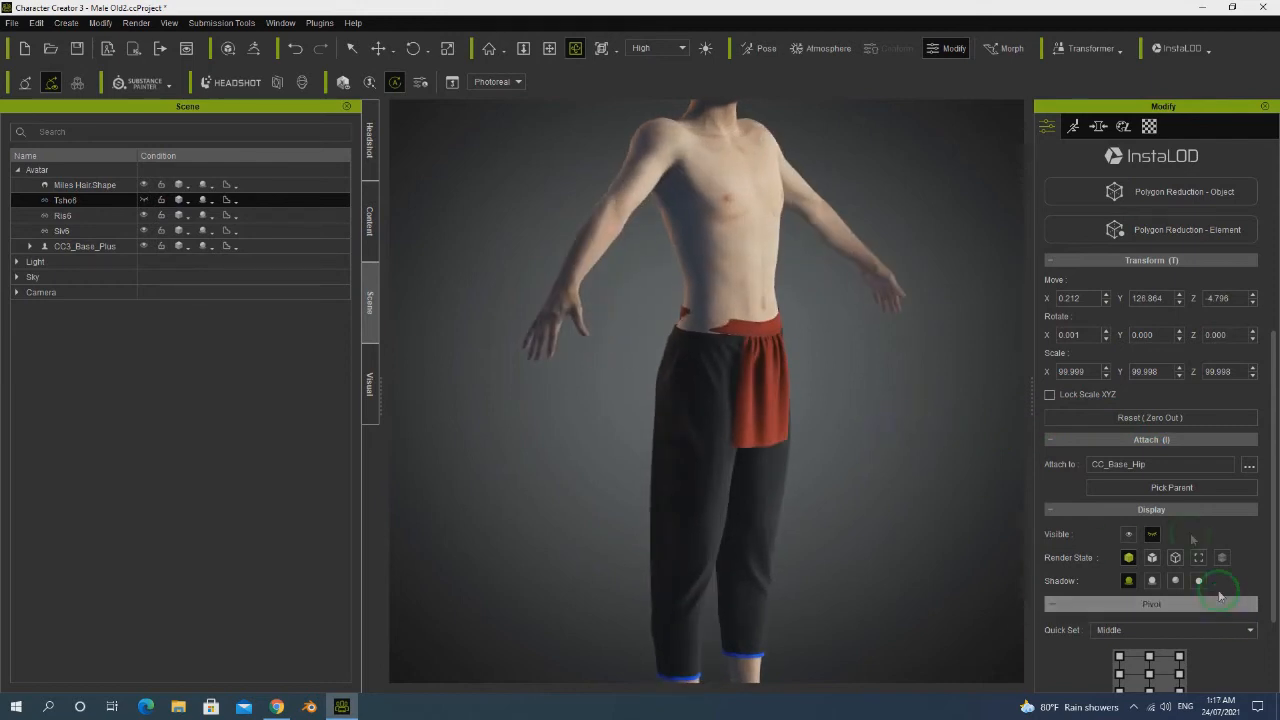
right_click_drag(810, 388, 654, 387)
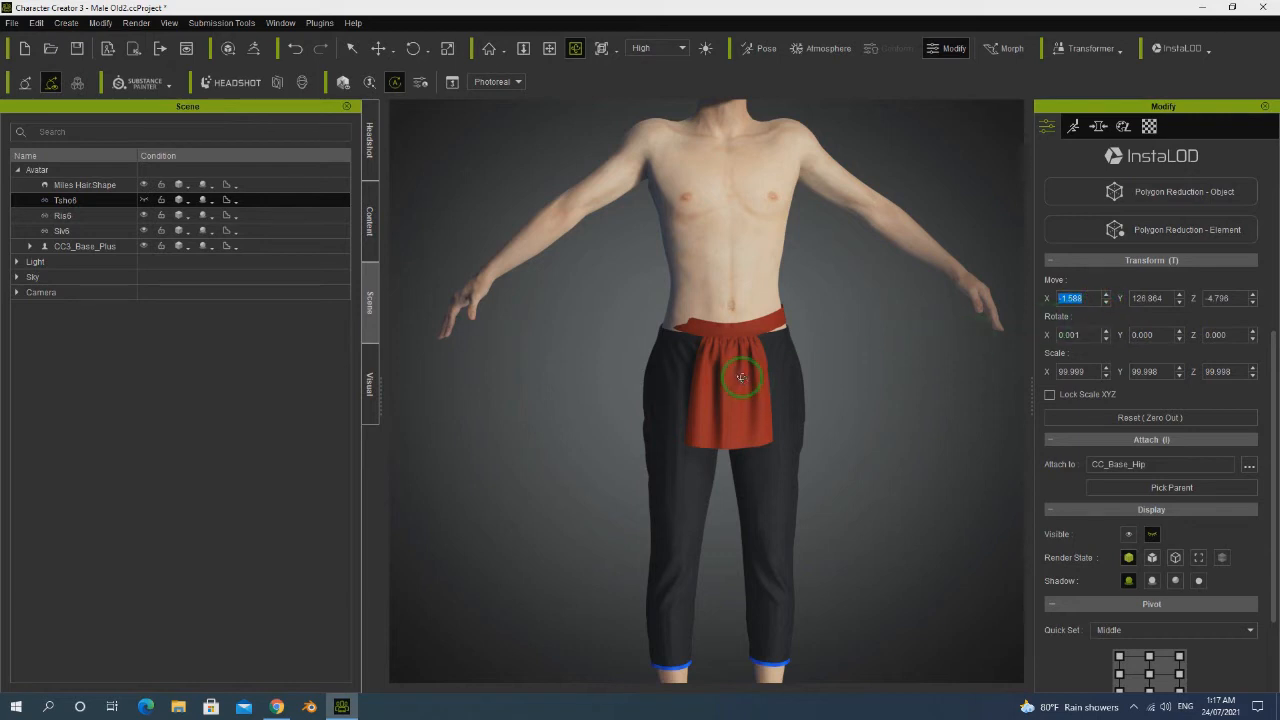
left_click(379, 48)
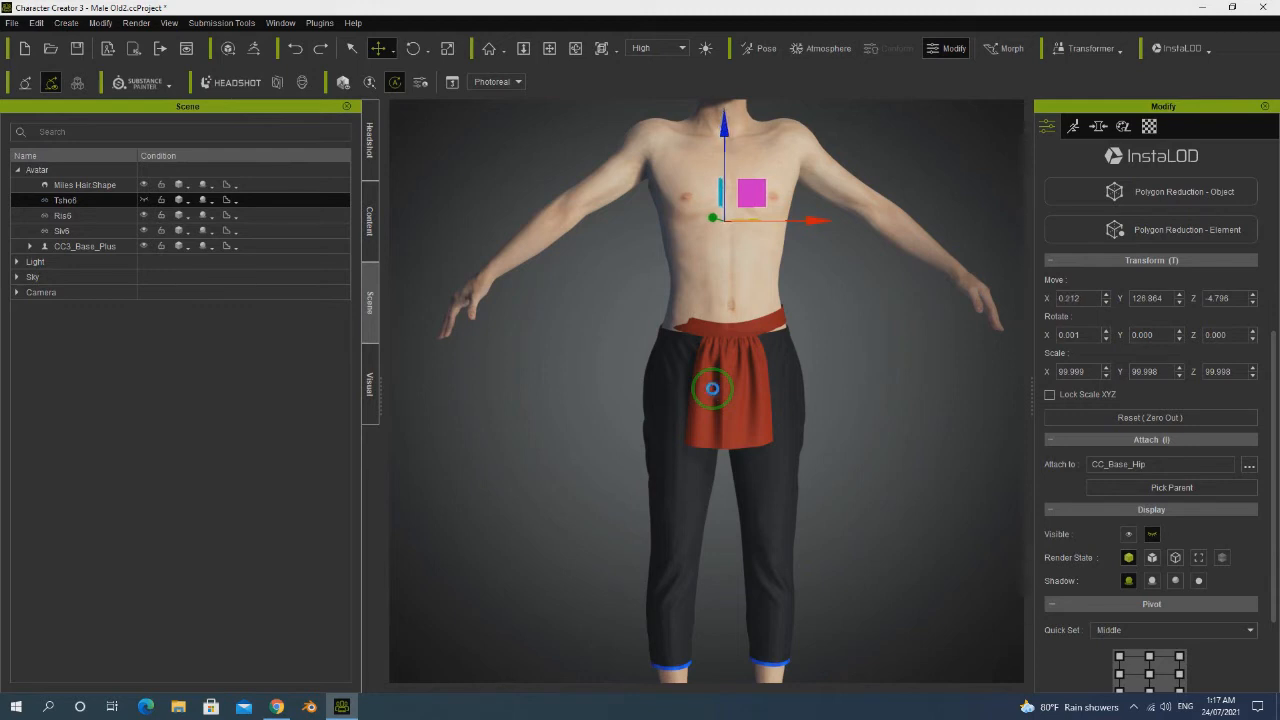
key("ctrl+z")
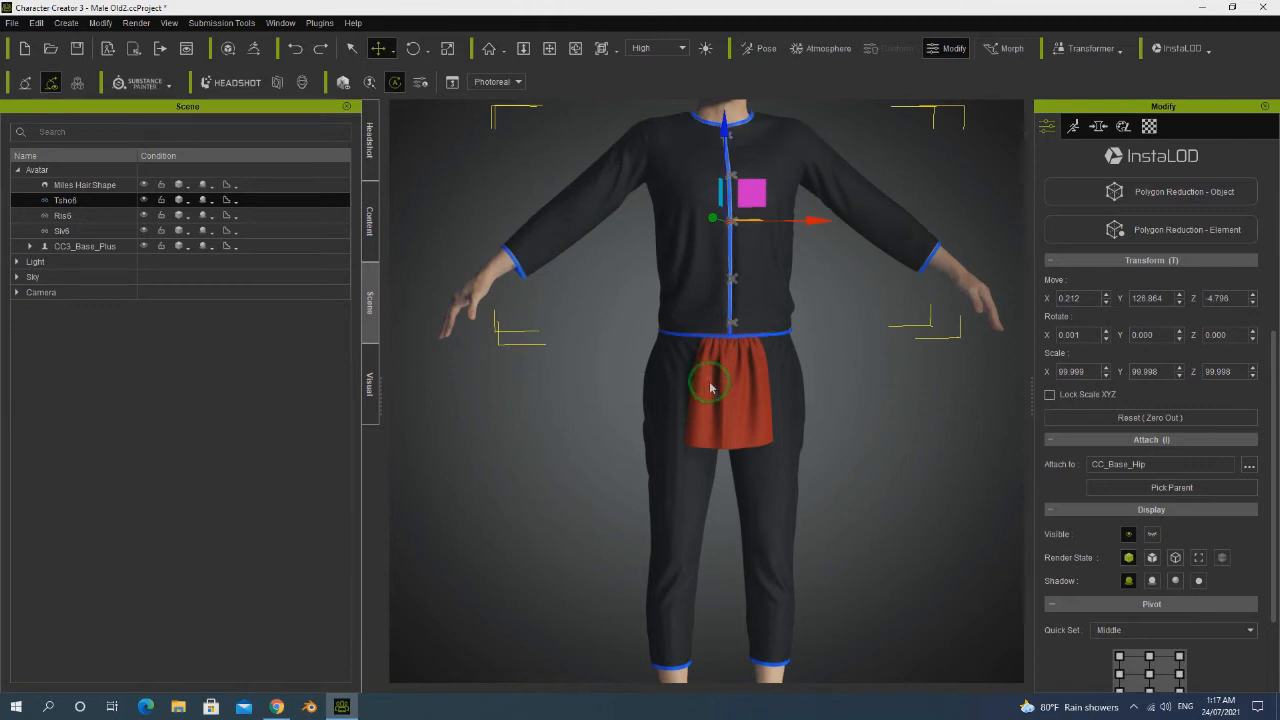
With the Tsho6 shirt hidden, set the Siv6 sash's X position to -0.044 and check its waistband from several angles.
left_click(145, 200)
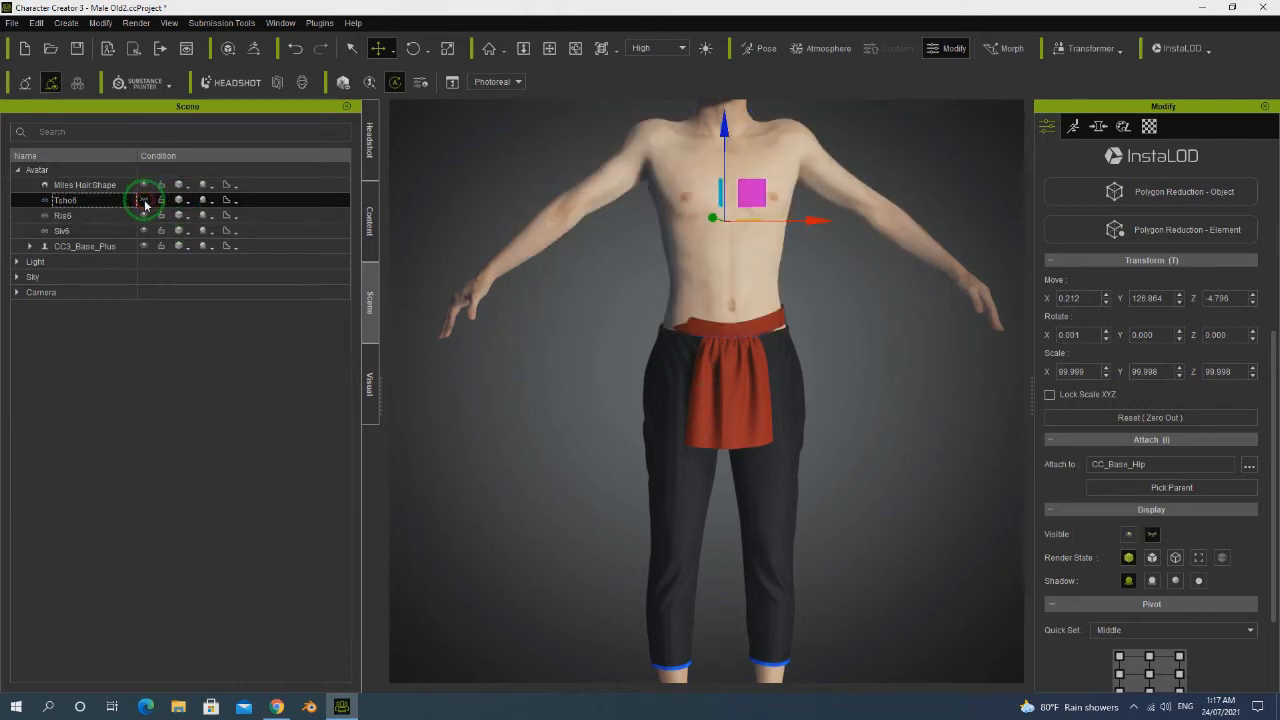
left_click(727, 357)
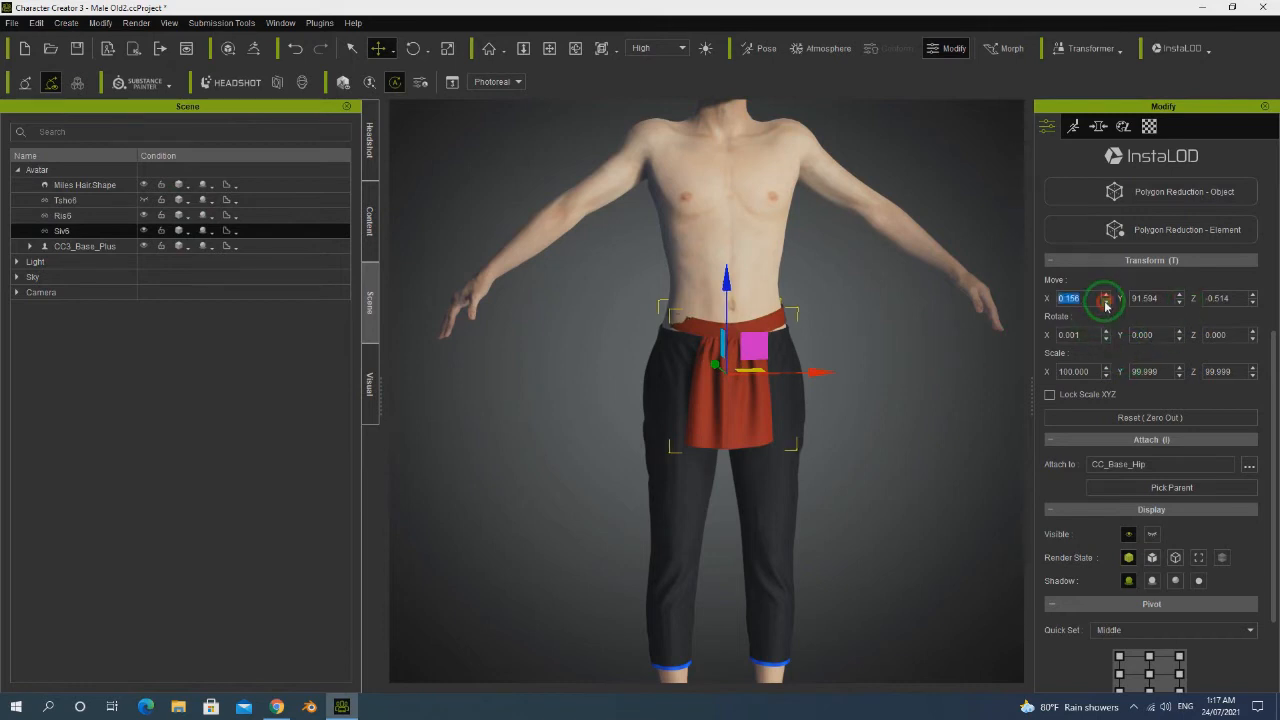
left_click(872, 381)
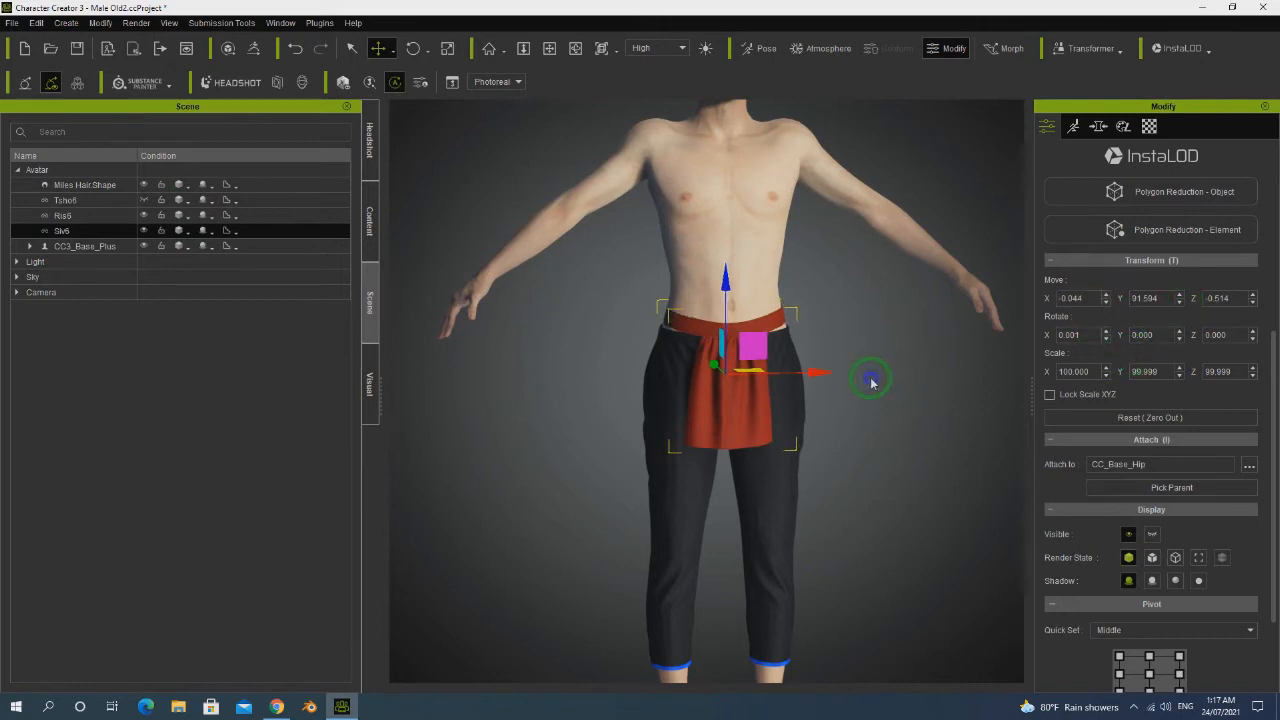
left_click(576, 48)
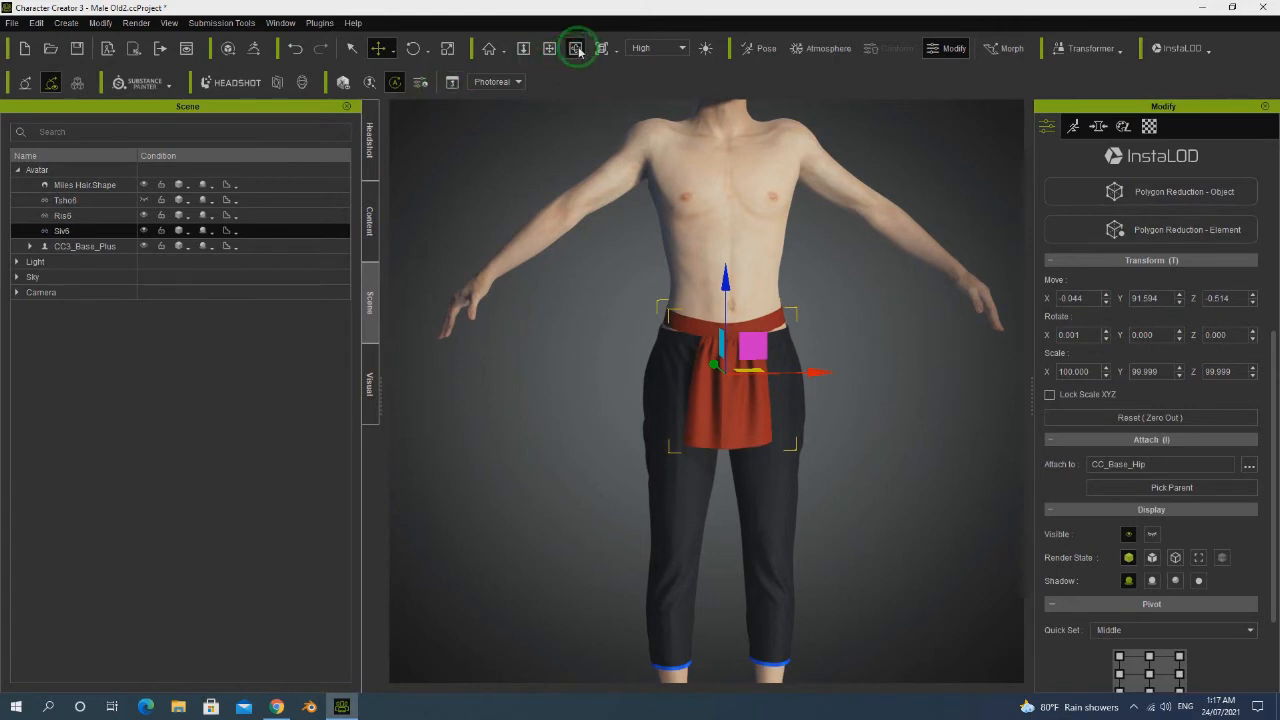
left_click_drag(855, 351, 540, 351)
left_click_drag(775, 365, 631, 389)
left_click_drag(837, 391, 709, 381)
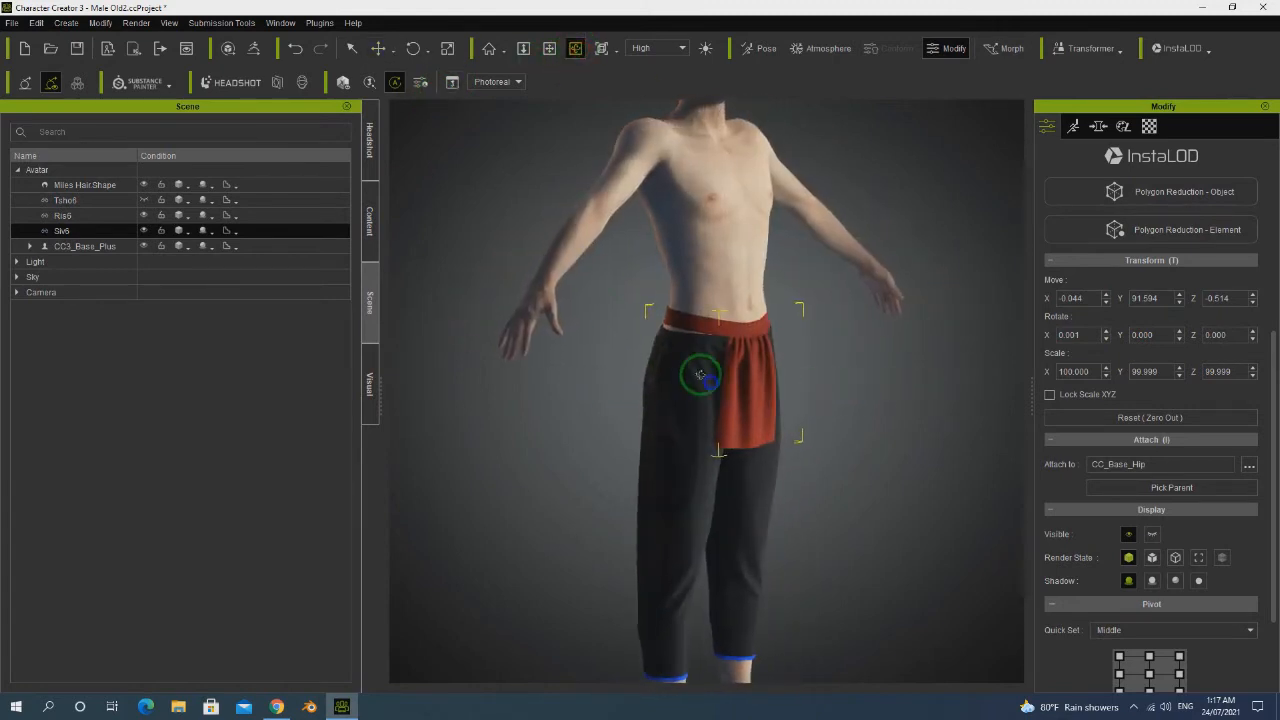
Show the Tsho6 shirt and examine up close how the sash hangs below its hem.
left_click(144, 200)
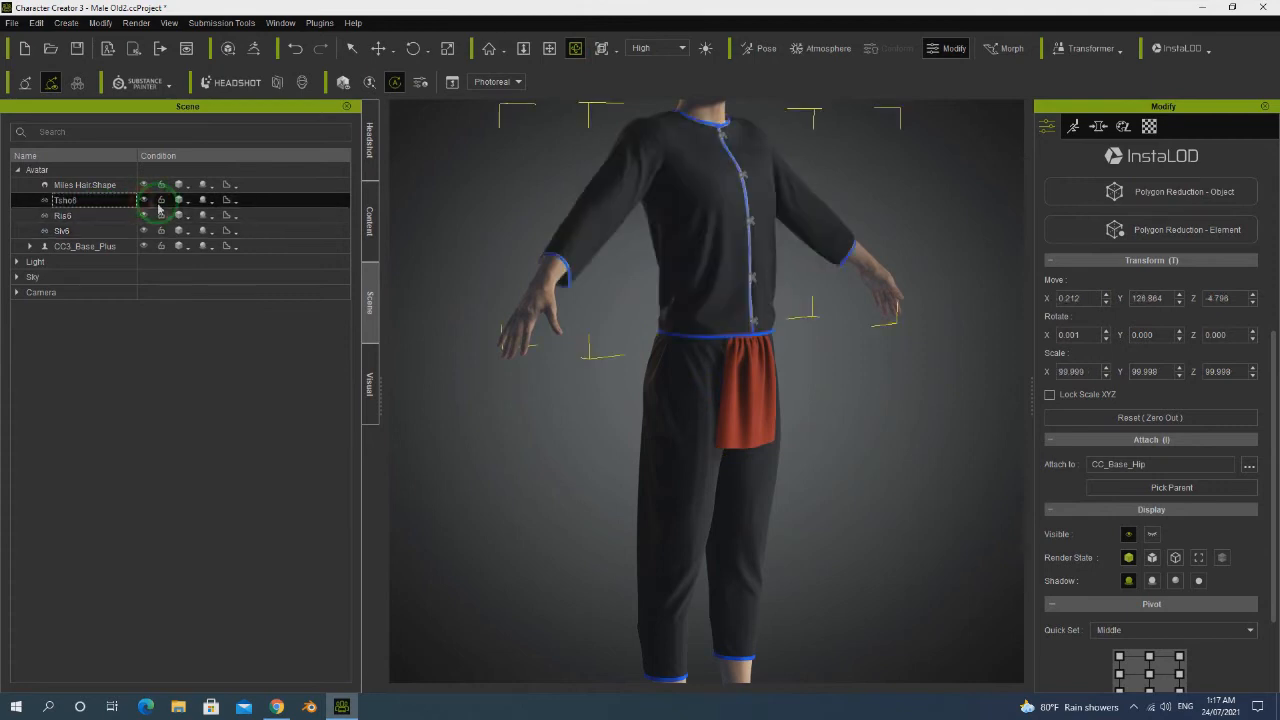
left_click_drag(848, 386, 738, 338)
scroll(738, 338, "up", 5)
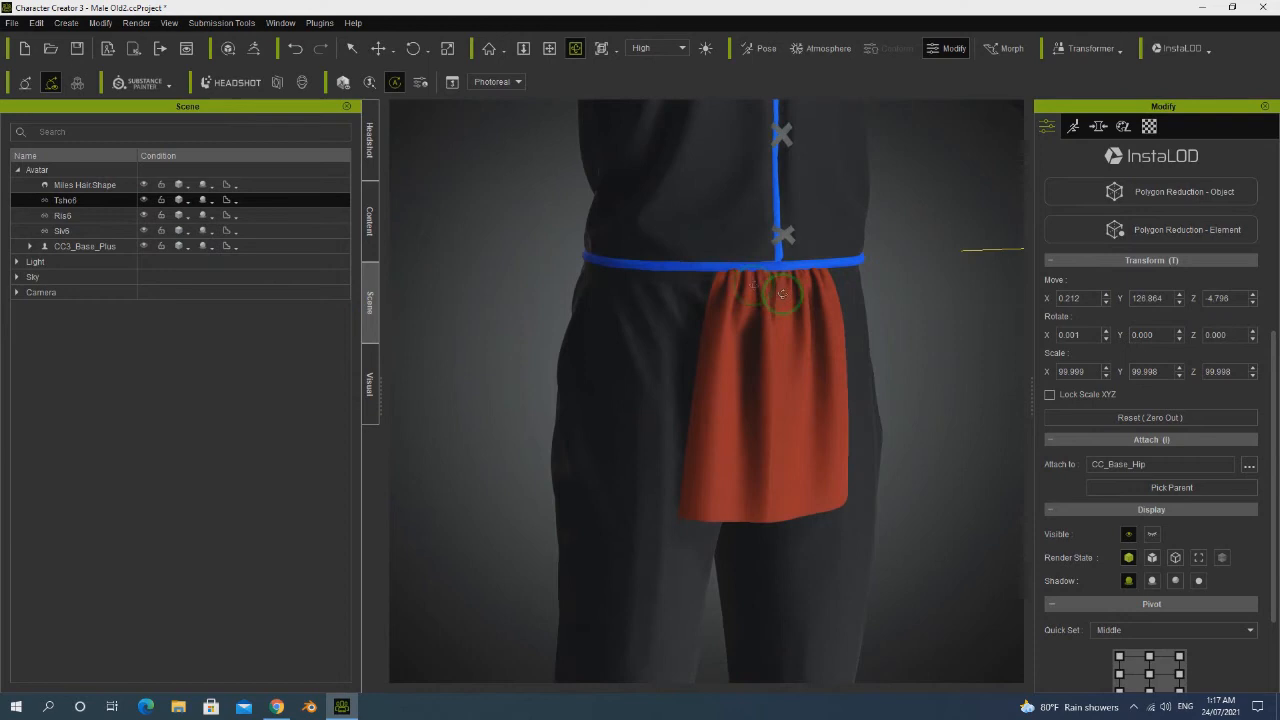
left_click_drag(798, 350, 967, 359)
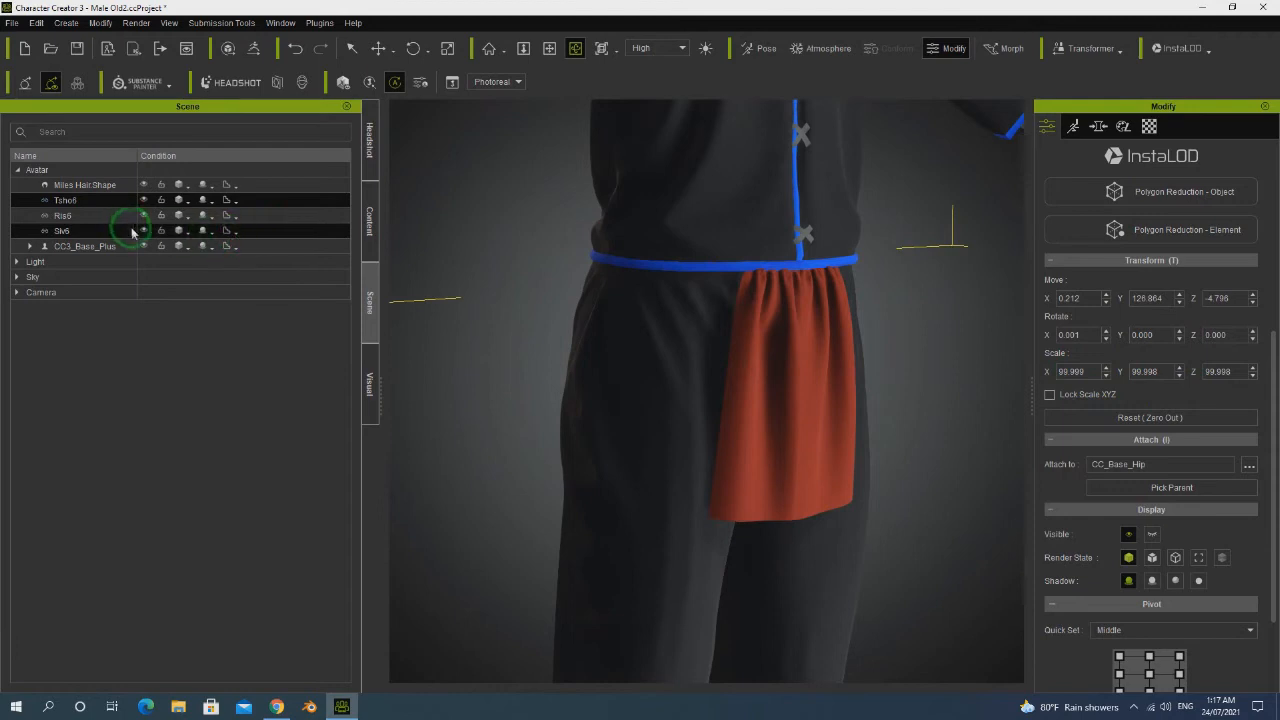
Hide the Tsho6 shirt again and set the Siv6 sash's Z position to -0.614 while checking the waist from both sides.
left_click(240, 231)
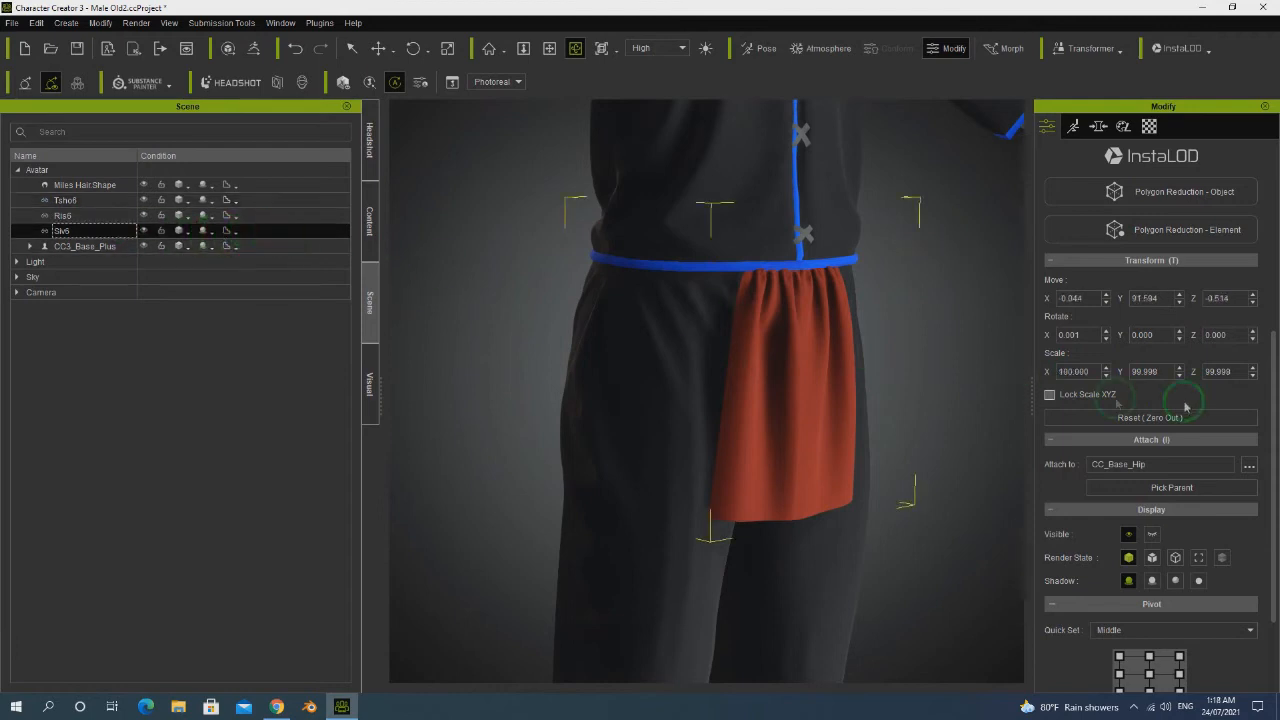
left_click(166, 201, "ctrl")
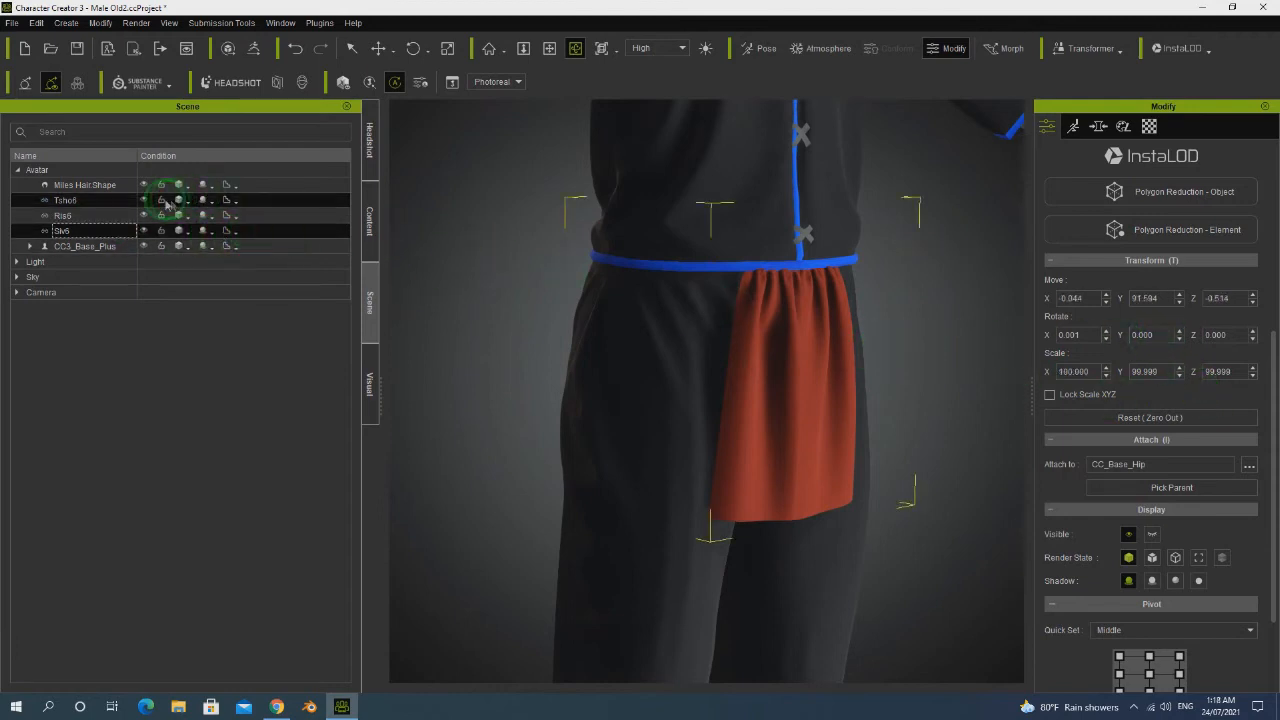
left_click(144, 200)
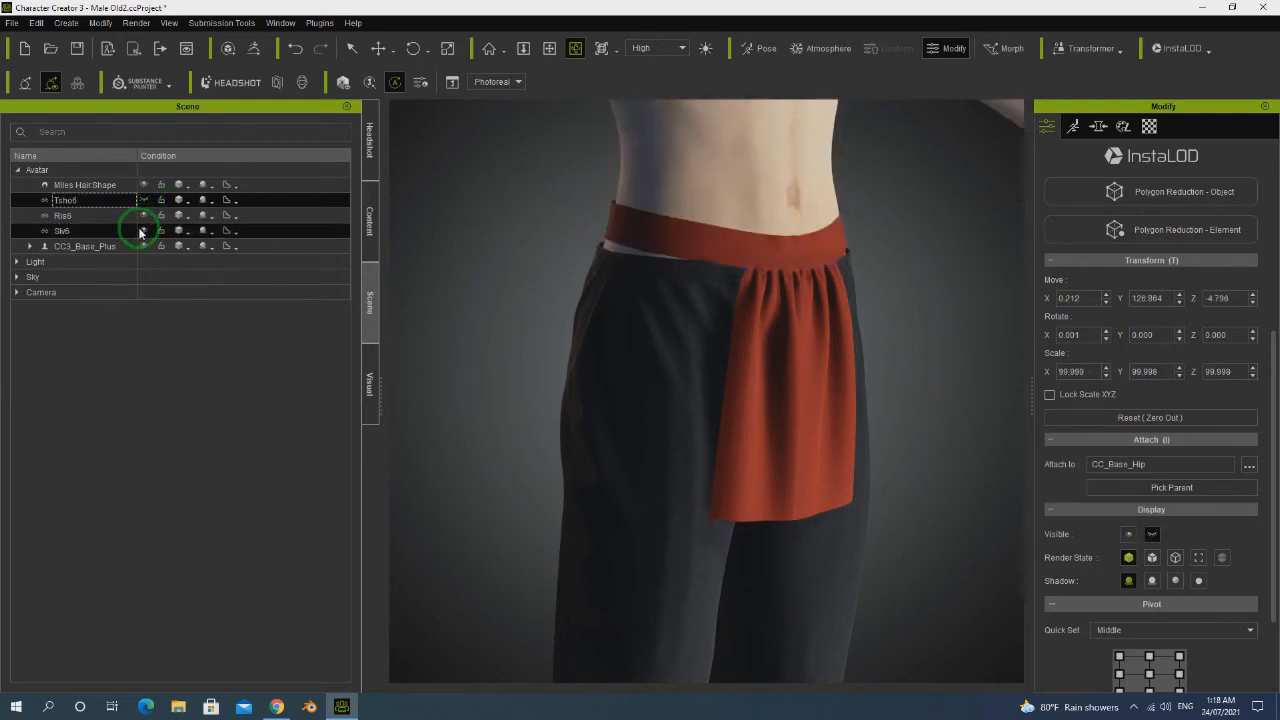
left_click(107, 233)
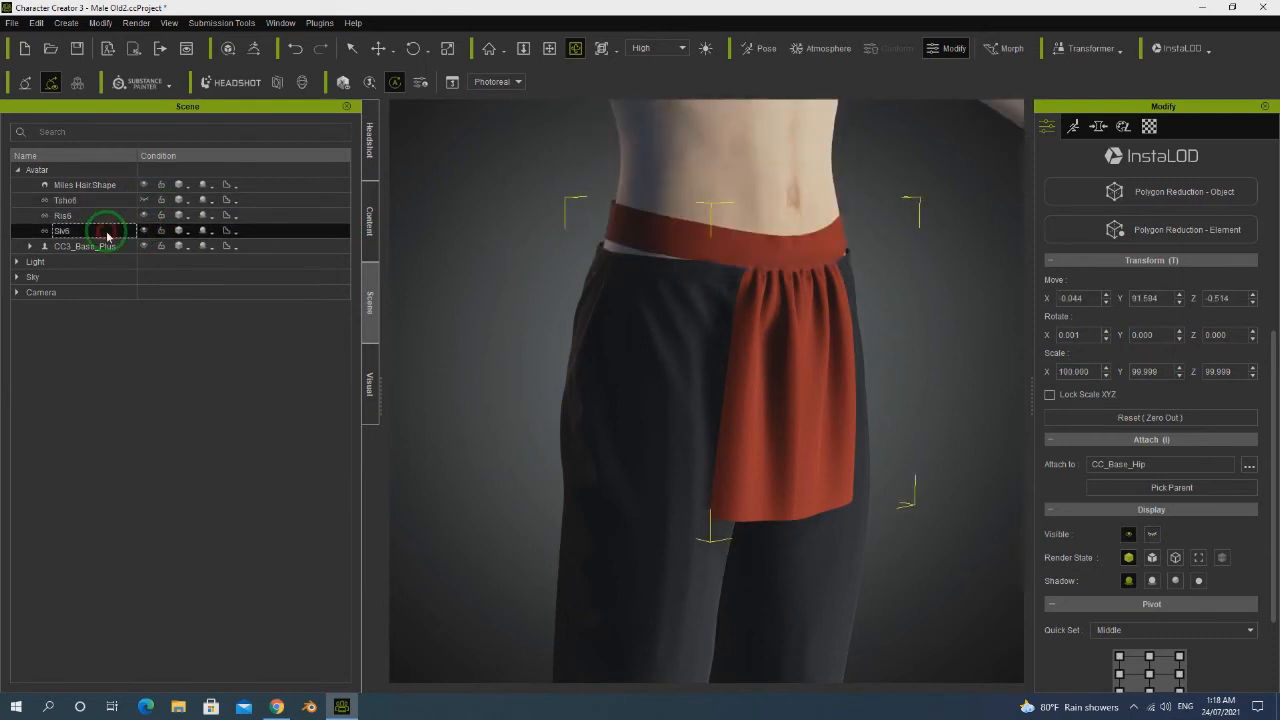
right_click_drag(694, 277, 778, 284)
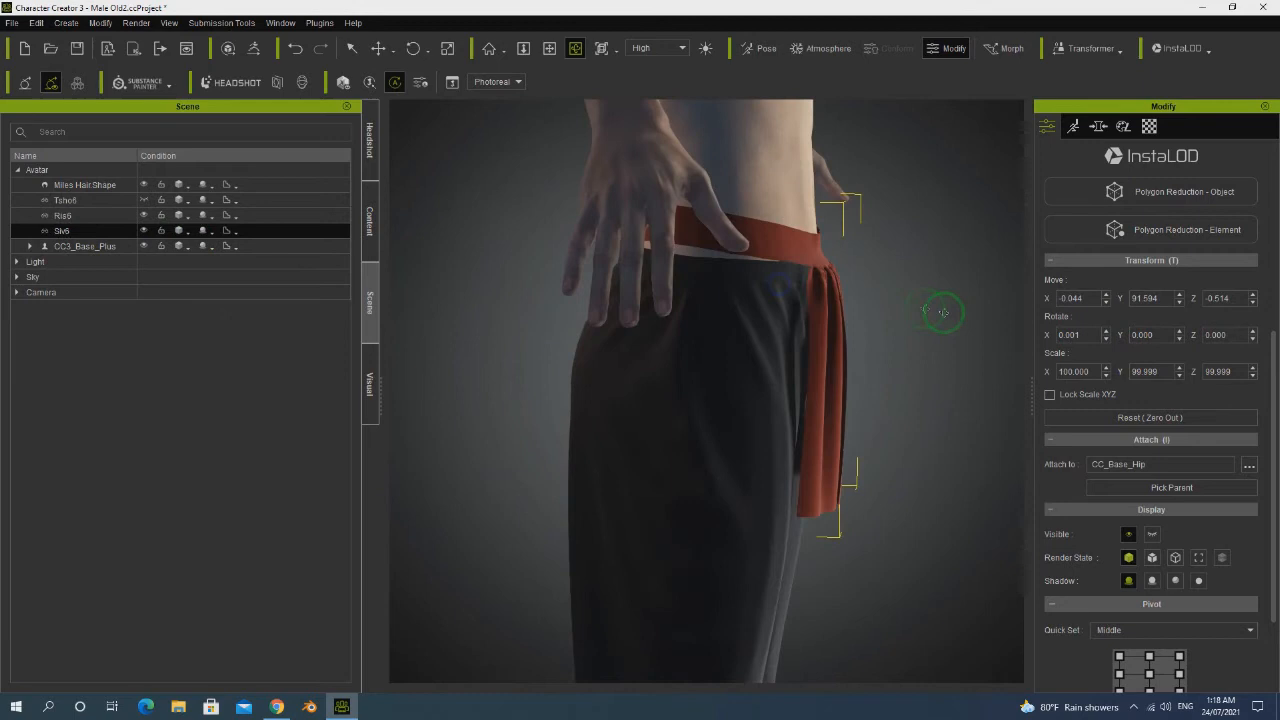
left_click(1164, 311)
mouse_move(938, 321)
right_mouse_down()
mouse_move(640, 329)
mouse_move(928, 336)
right_mouse_up()
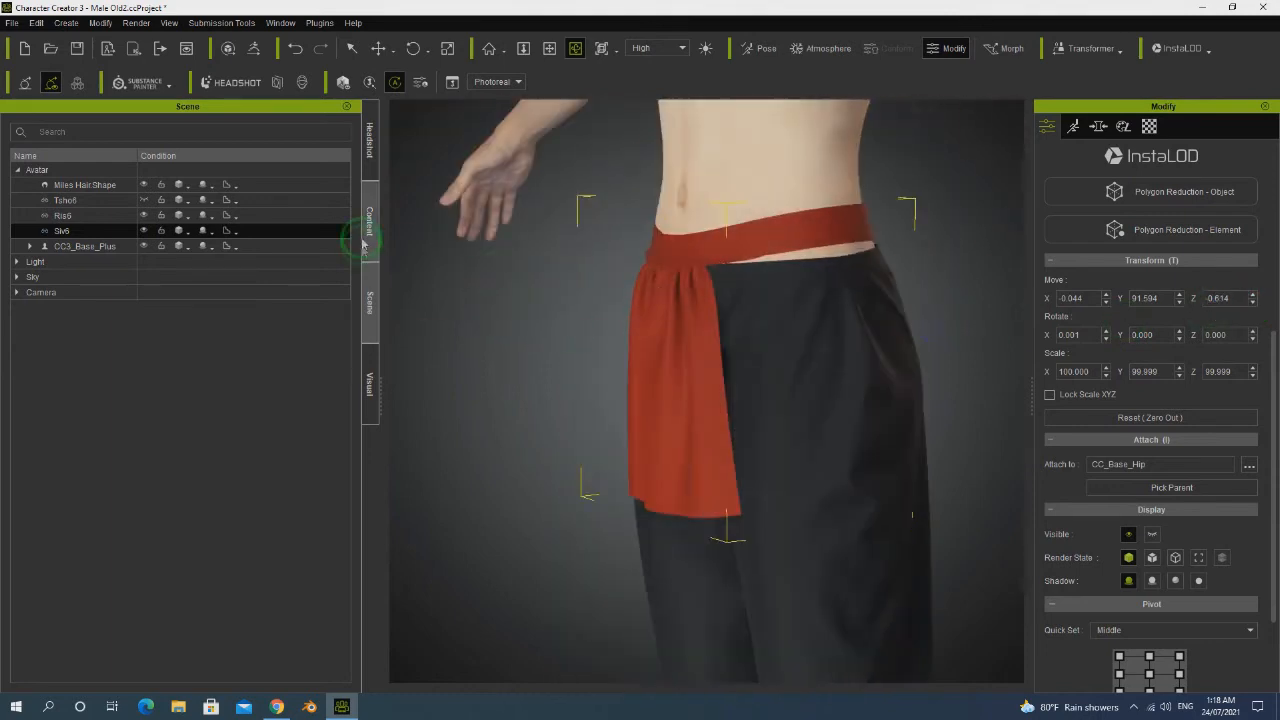
Show the Tsho6 shirt again and examine the sash's folds and hem up close and the whole outfit from the front.
double_click(141, 203)
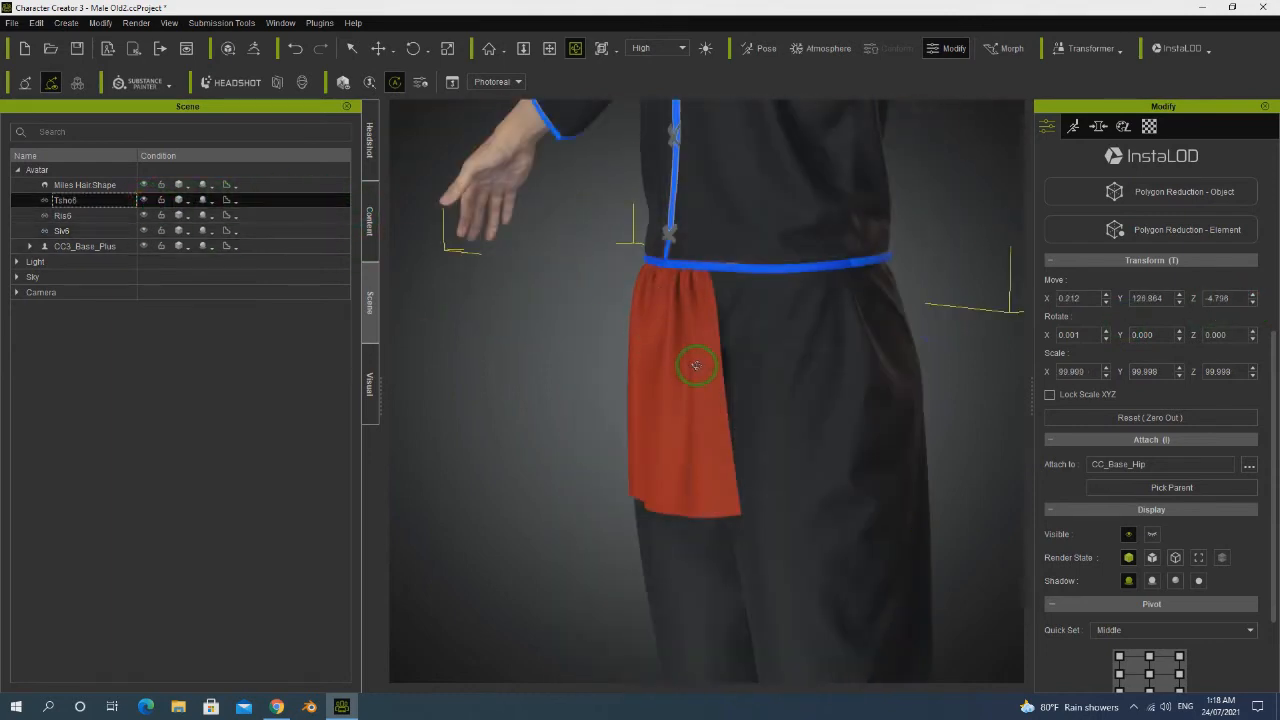
scroll(856, 260, "up", 5)
right_click_drag(879, 288, 772, 487)
scroll(785, 376, "up", 5)
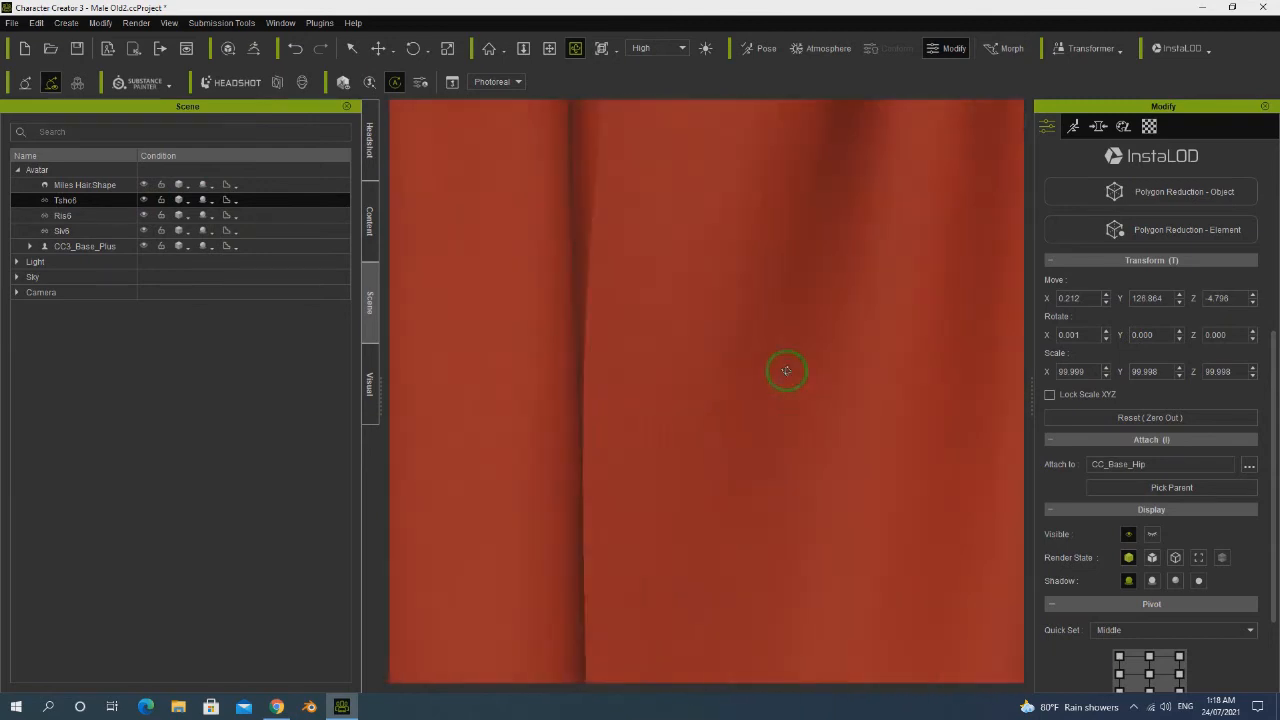
scroll(785, 340, "down", 8)
mouse_move(783, 330)
right_mouse_down()
mouse_move(600, 345)
mouse_move(449, 323)
mouse_move(803, 323)
right_mouse_up()
scroll(803, 315, "up", 3)
scroll(804, 301, "down", 3)
right_click_drag(994, 366, 830, 375)
scroll(829, 362, "up", 3)
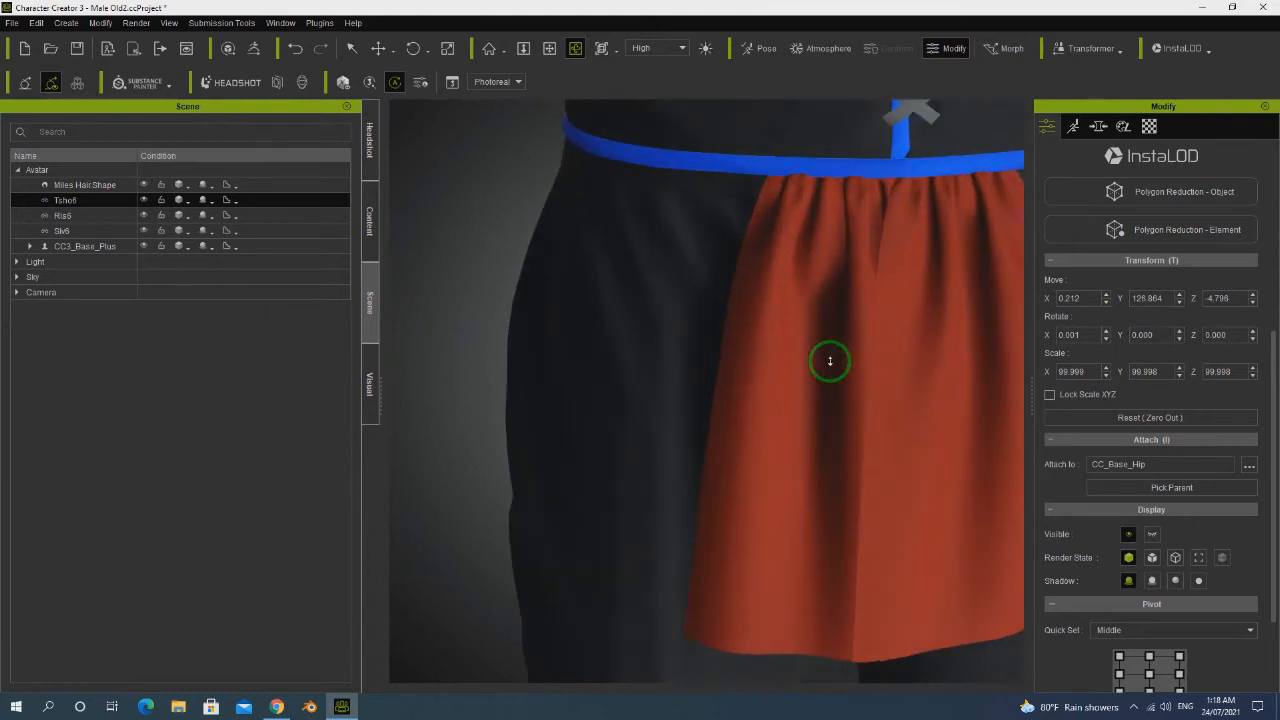
scroll(821, 342, "down", 7)
scroll(828, 382, "down", 5)
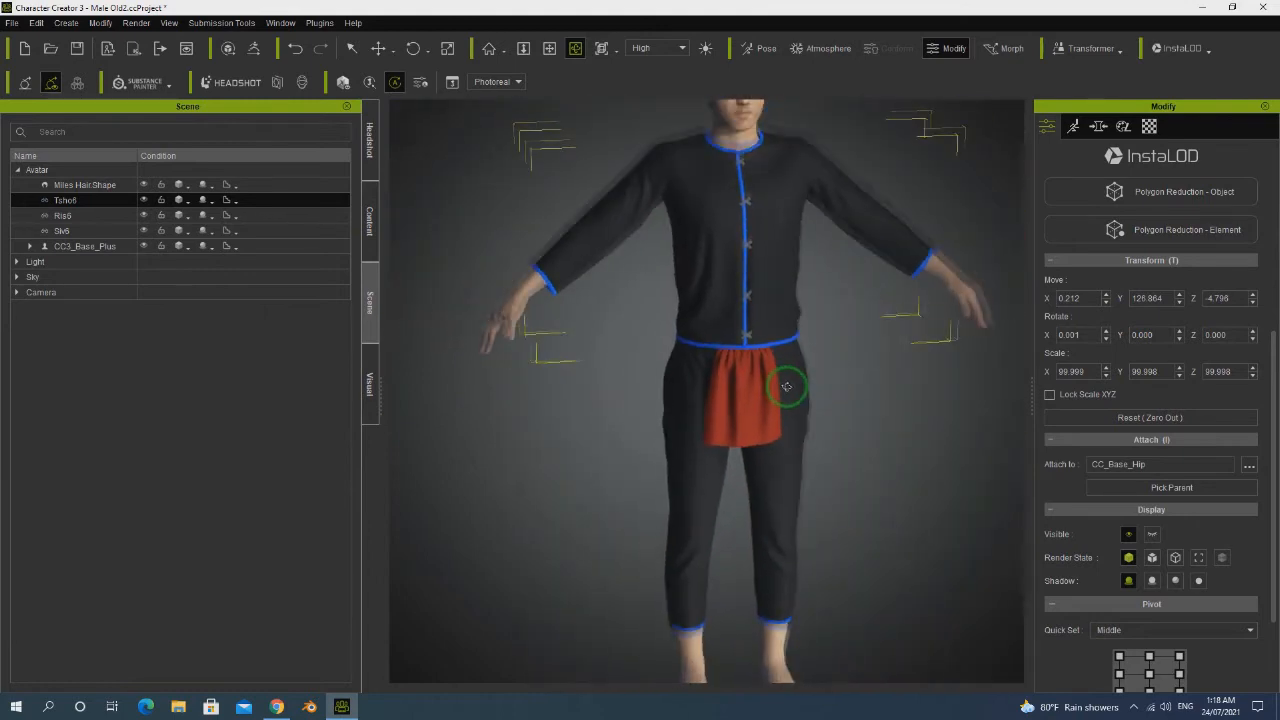
View the whole avatar from the front and open the custom shoes in the clothing library.
right_click_drag(786, 394, 771, 427)
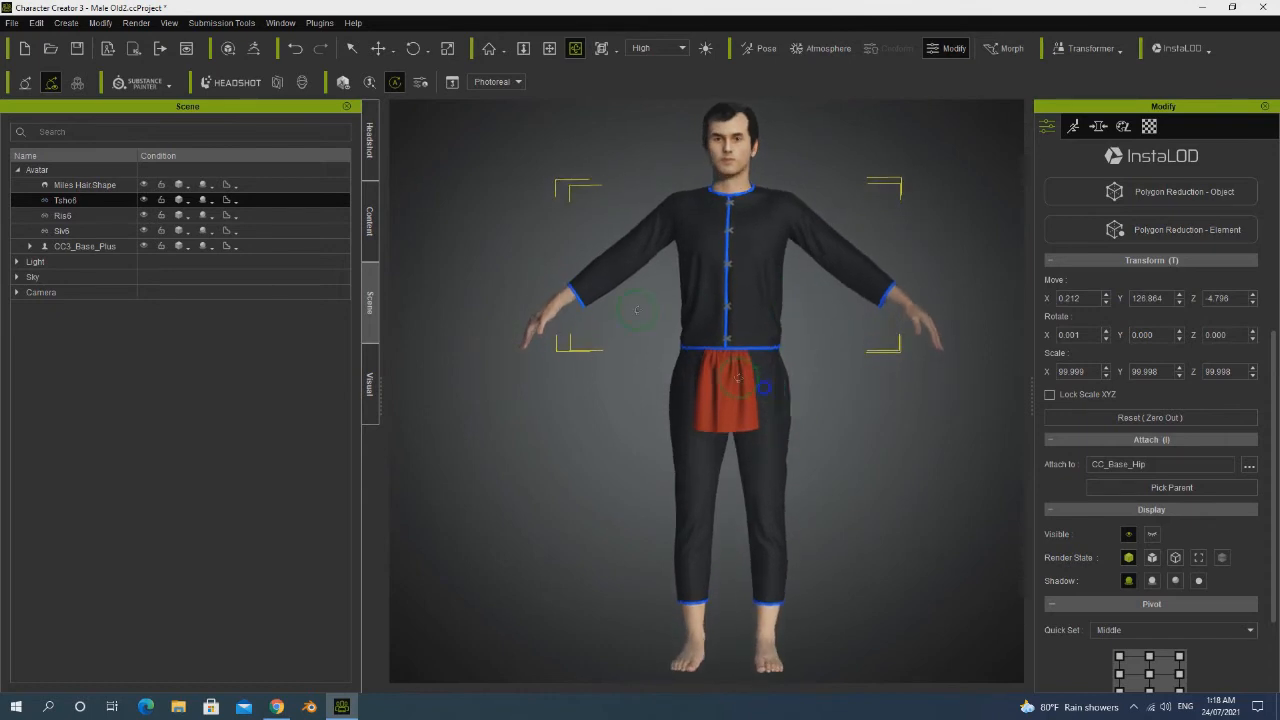
left_click(366, 230)
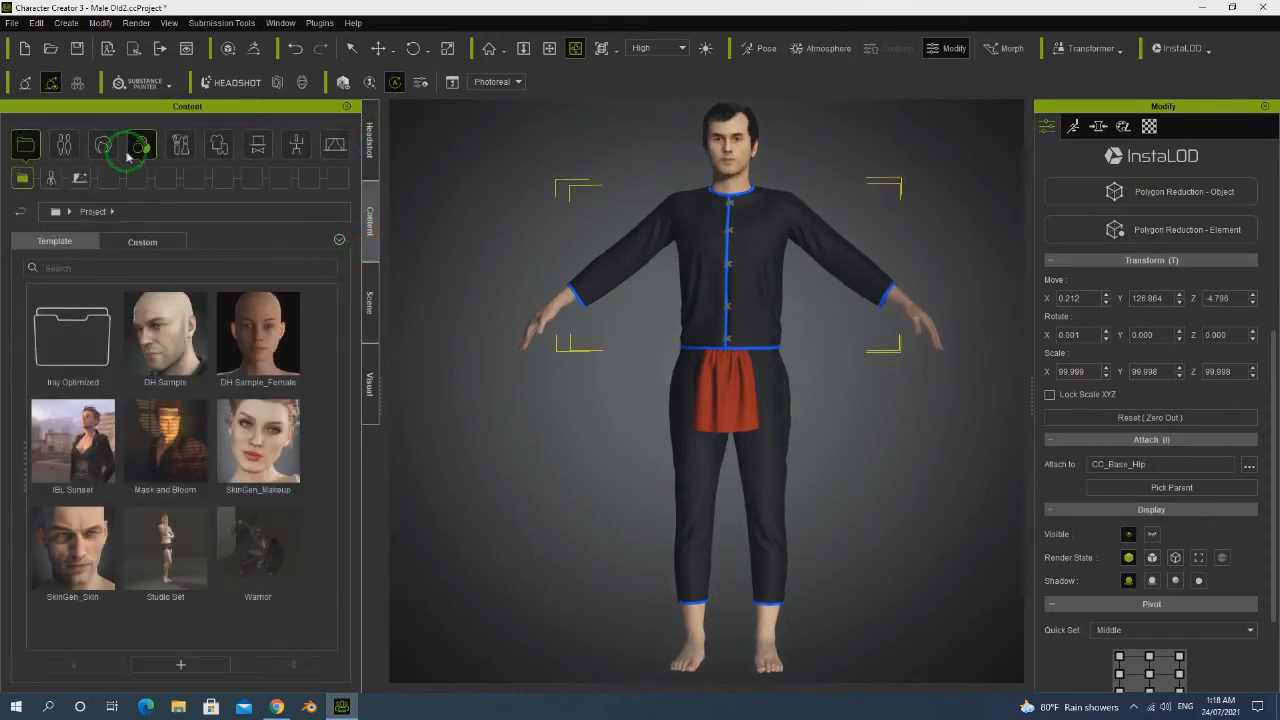
left_click(219, 145)
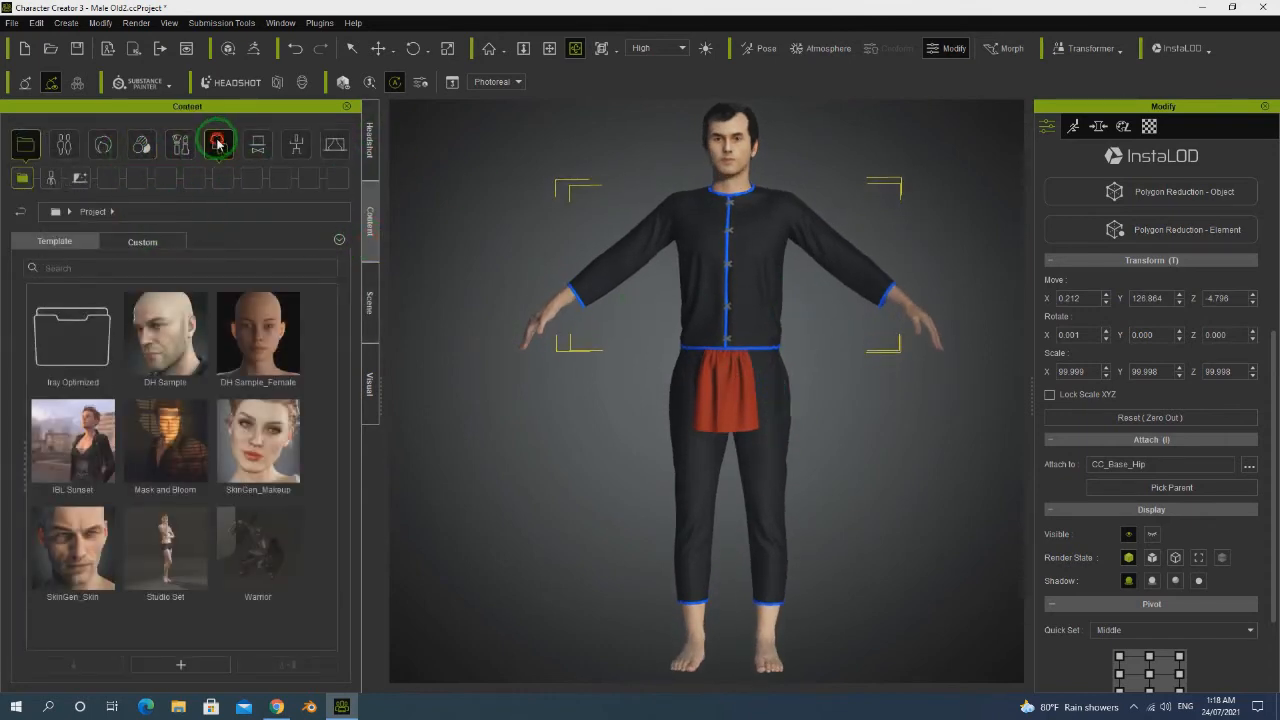
left_click(166, 180)
left_click(193, 178)
left_click(140, 242)
left_click(188, 326)
left_click(190, 447)
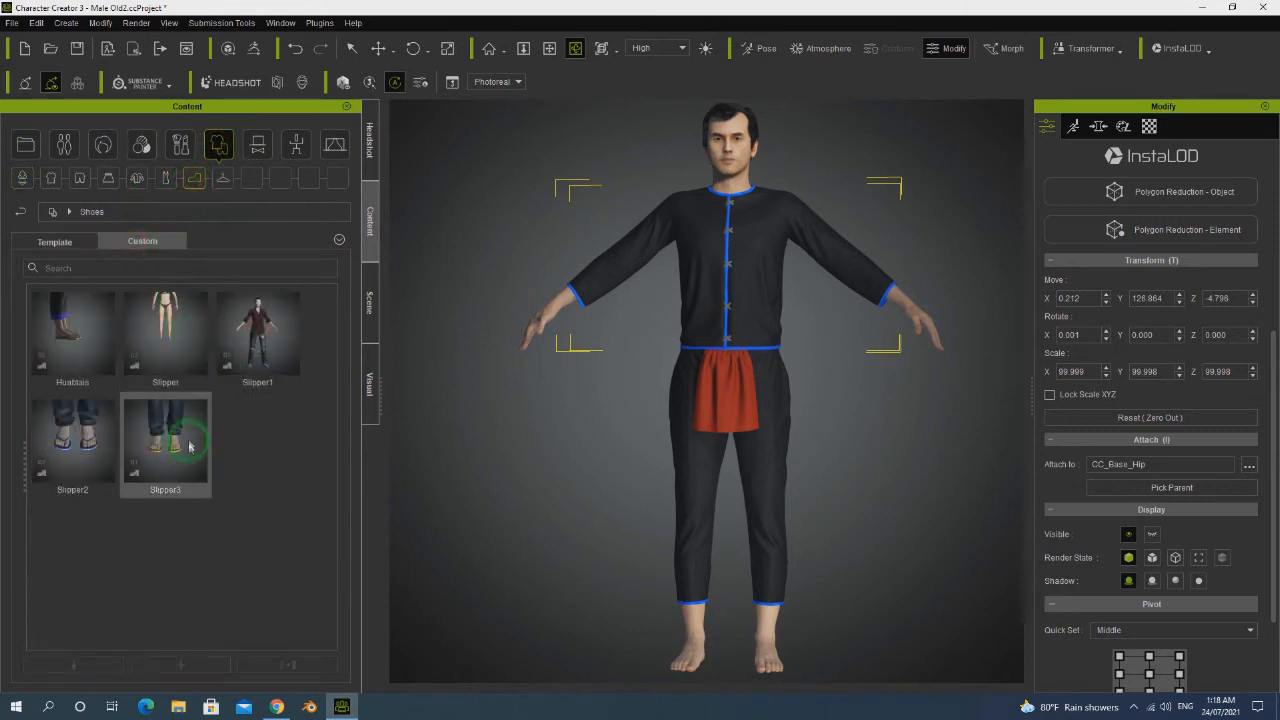
Apply the Slipper3 footwear to the avatar and examine how it sits on the feet up close.
mouse_move(179, 448)
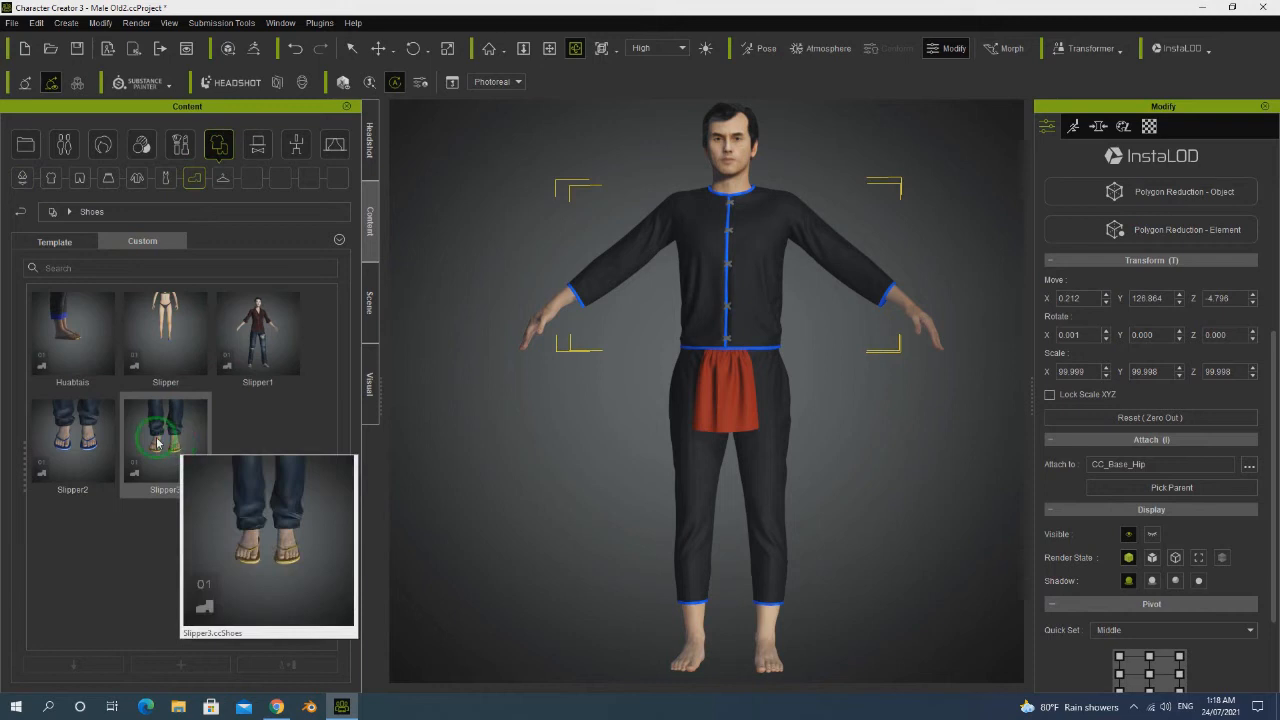
double_click(165, 440)
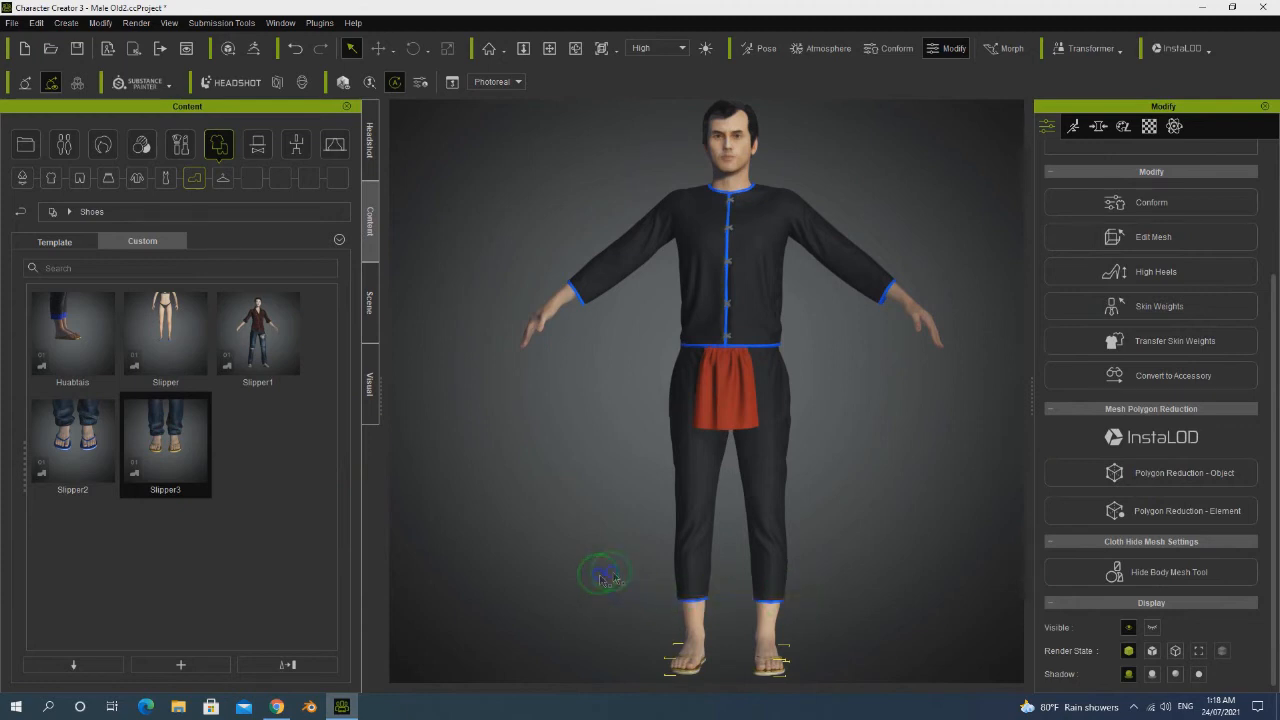
left_click(578, 52)
mouse_move(760, 478)
left_mouse_down()
mouse_move(880, 477)
mouse_move(743, 509)
mouse_move(924, 490)
mouse_move(617, 529)
left_mouse_up()
left_click(549, 48)
left_click_drag(766, 557, 691, 445)
scroll(691, 445, "up", 5)
left_click_drag(794, 534, 757, 541)
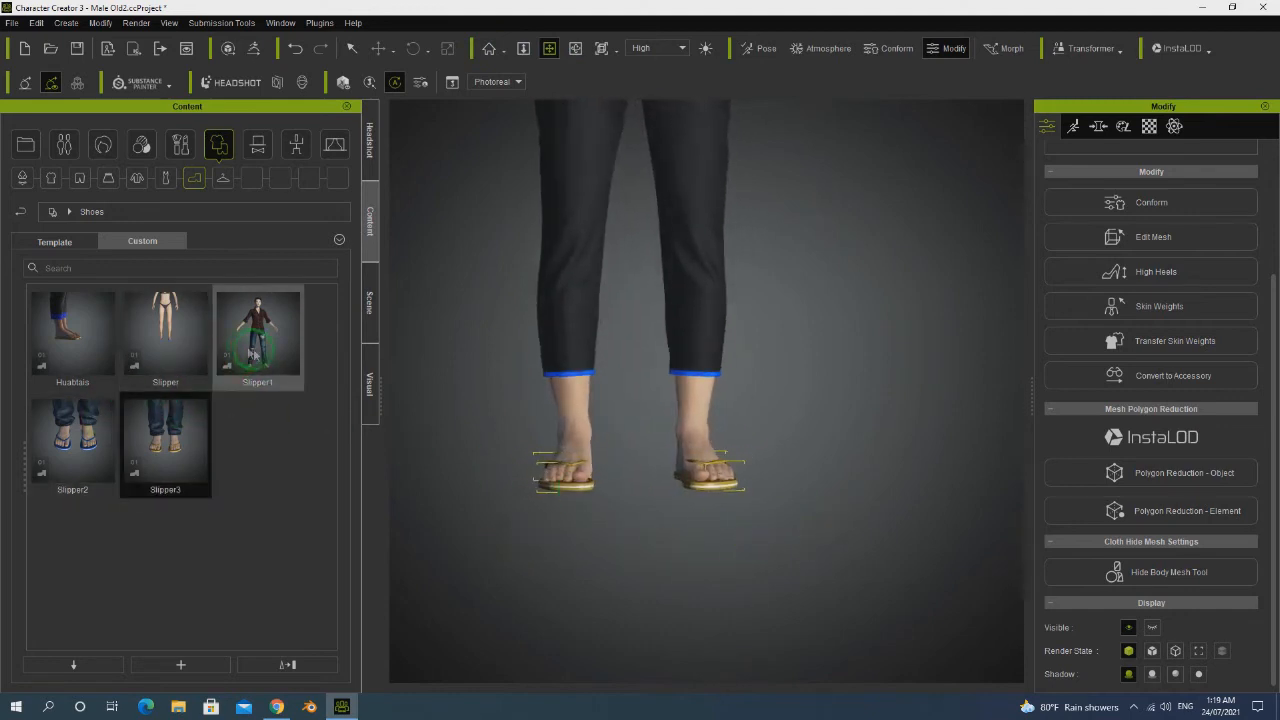
Try the Huabtais footwear and the Slipper1 footwear on the avatar, checking the feet from behind.
double_click(90, 335)
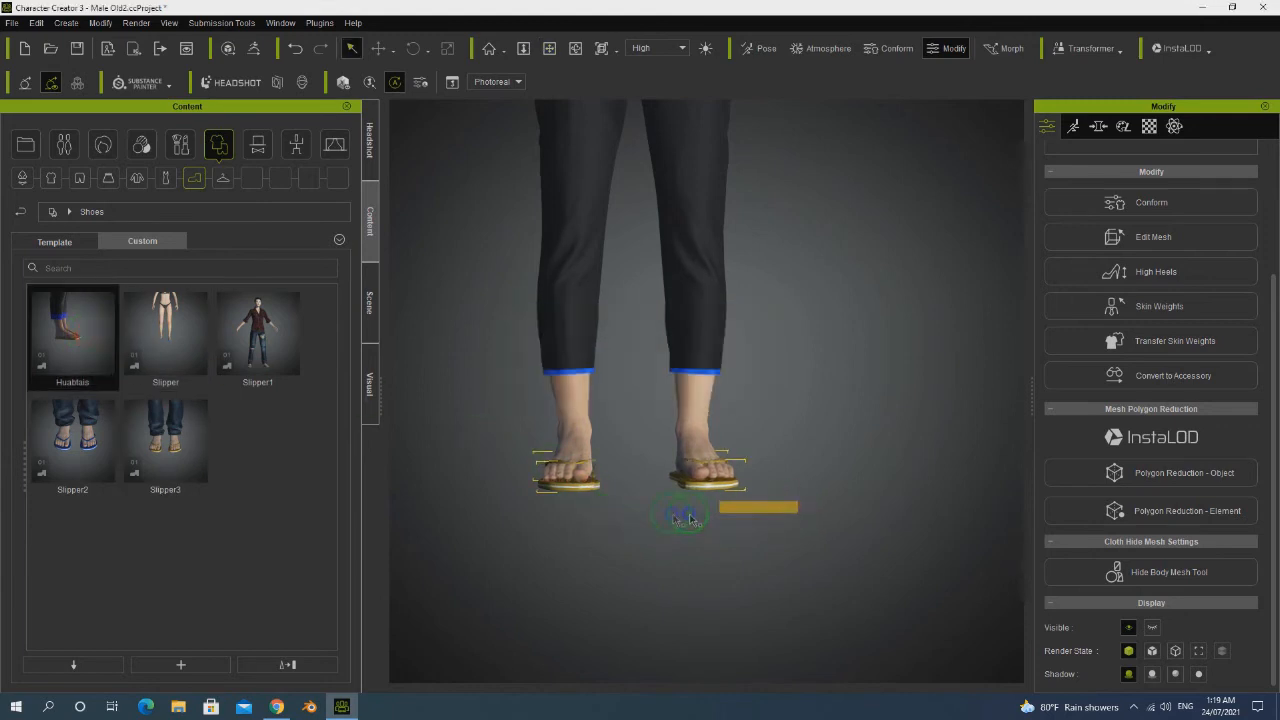
left_click(575, 48)
left_click_drag(837, 430, 478, 465)
double_click(275, 352)
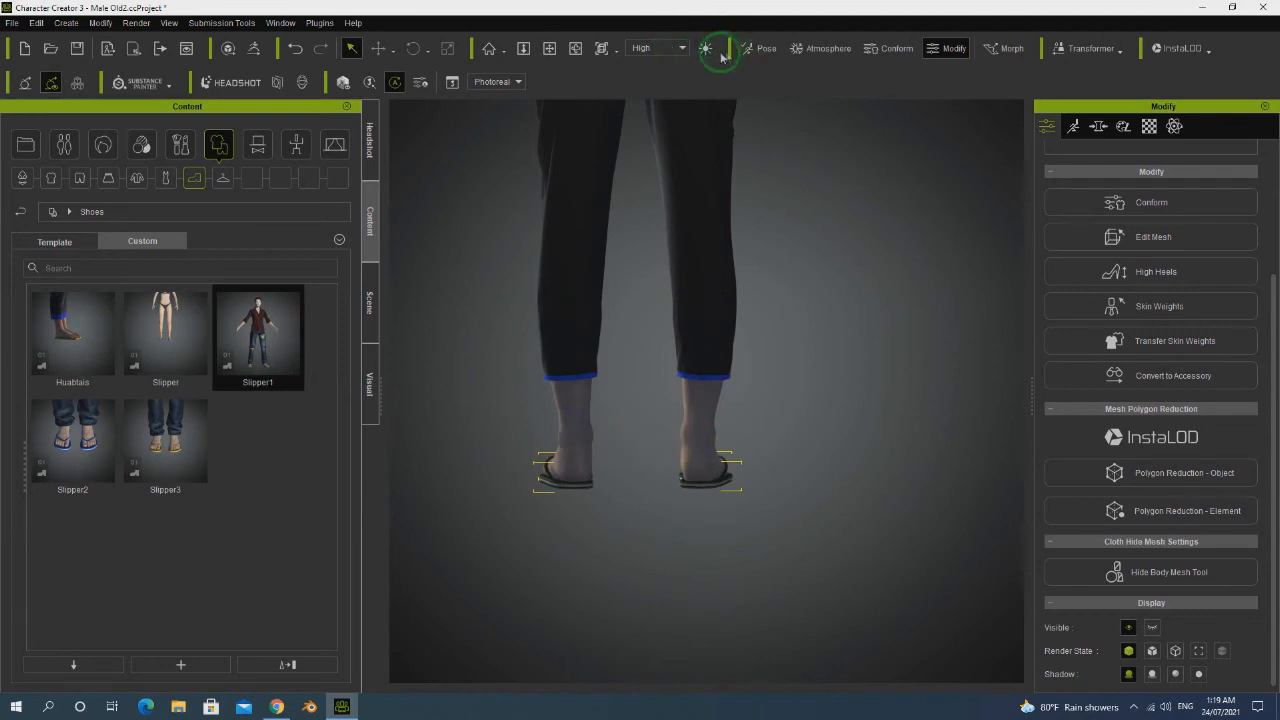
left_click(573, 50)
left_click_drag(815, 367, 745, 374)
Try the Slipper and Slipper2 footwear on the avatar and check the feet from a rear angle.
double_click(171, 348)
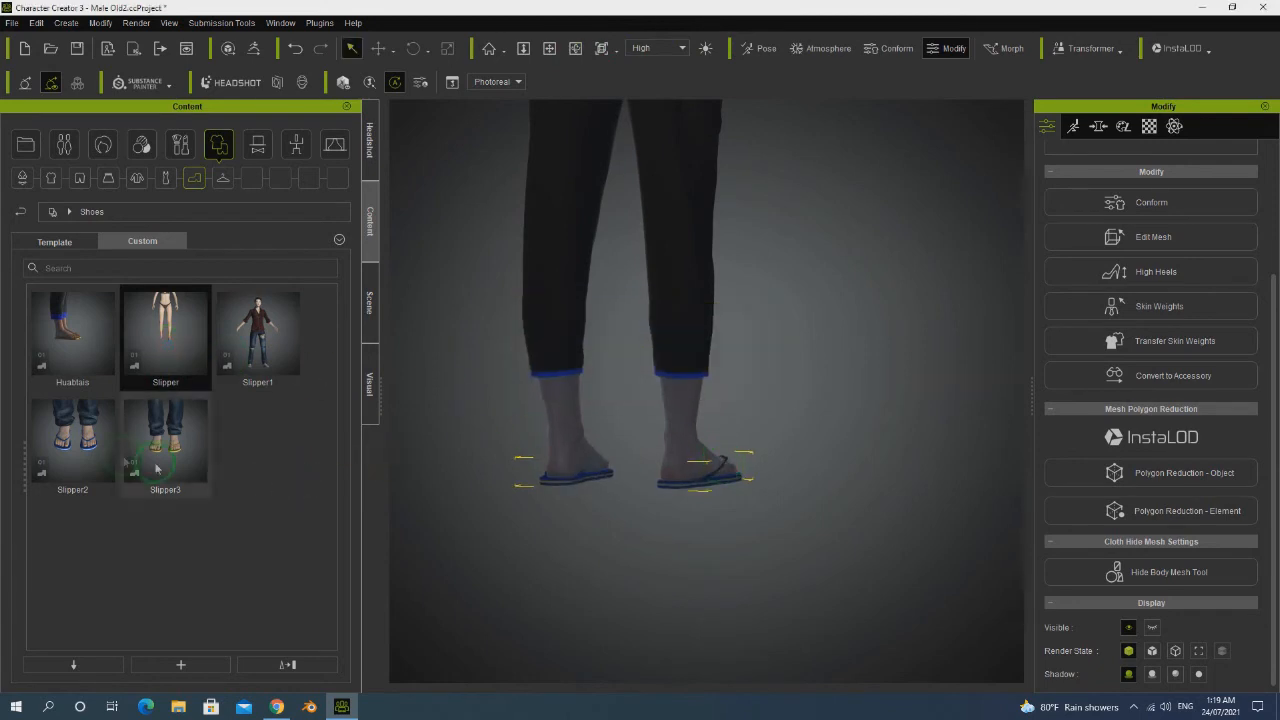
double_click(85, 435)
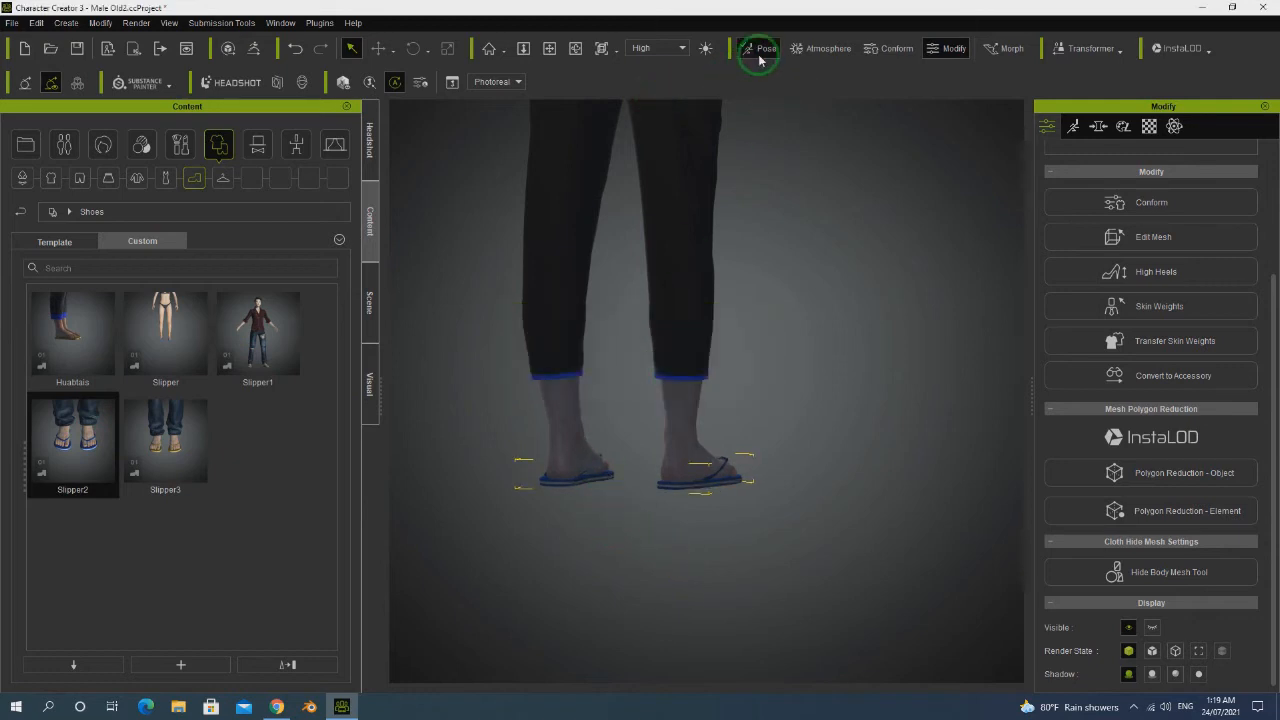
left_click(577, 58)
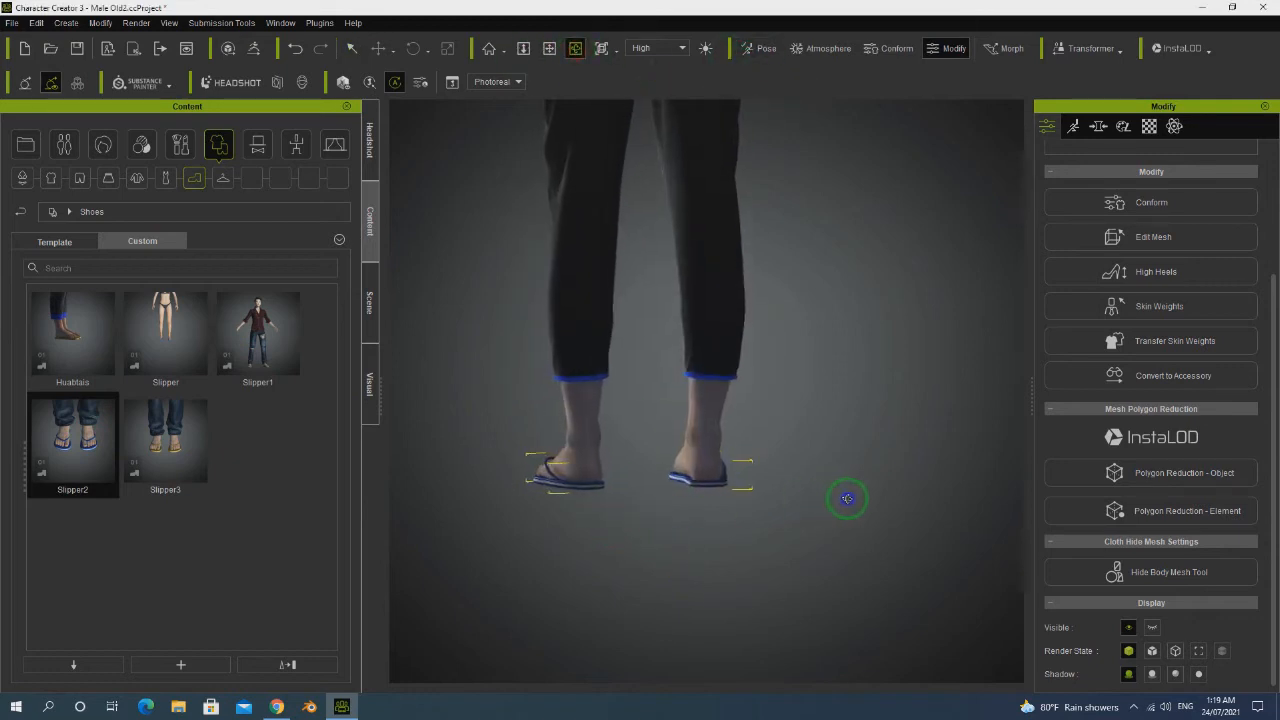
Apply the Huabtais footwear to the avatar and check the feet from the front.
double_click(87, 330)
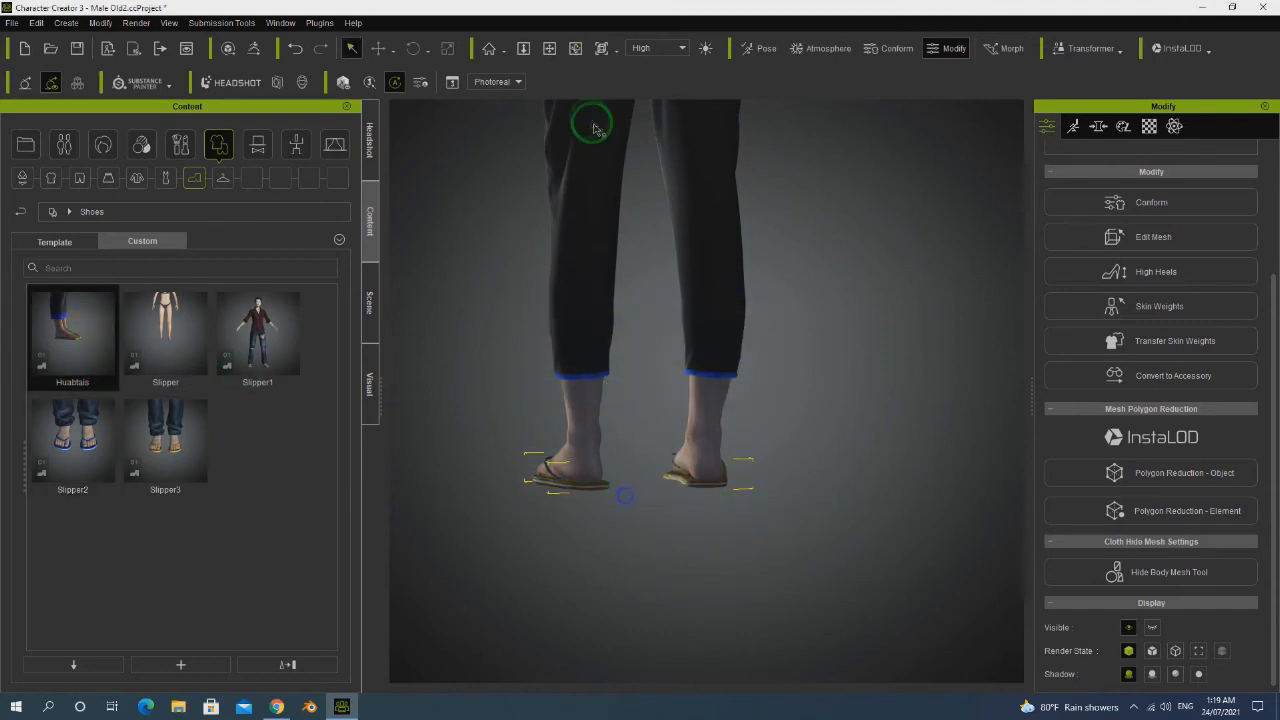
left_click(573, 51)
left_click_drag(749, 394, 563, 452)
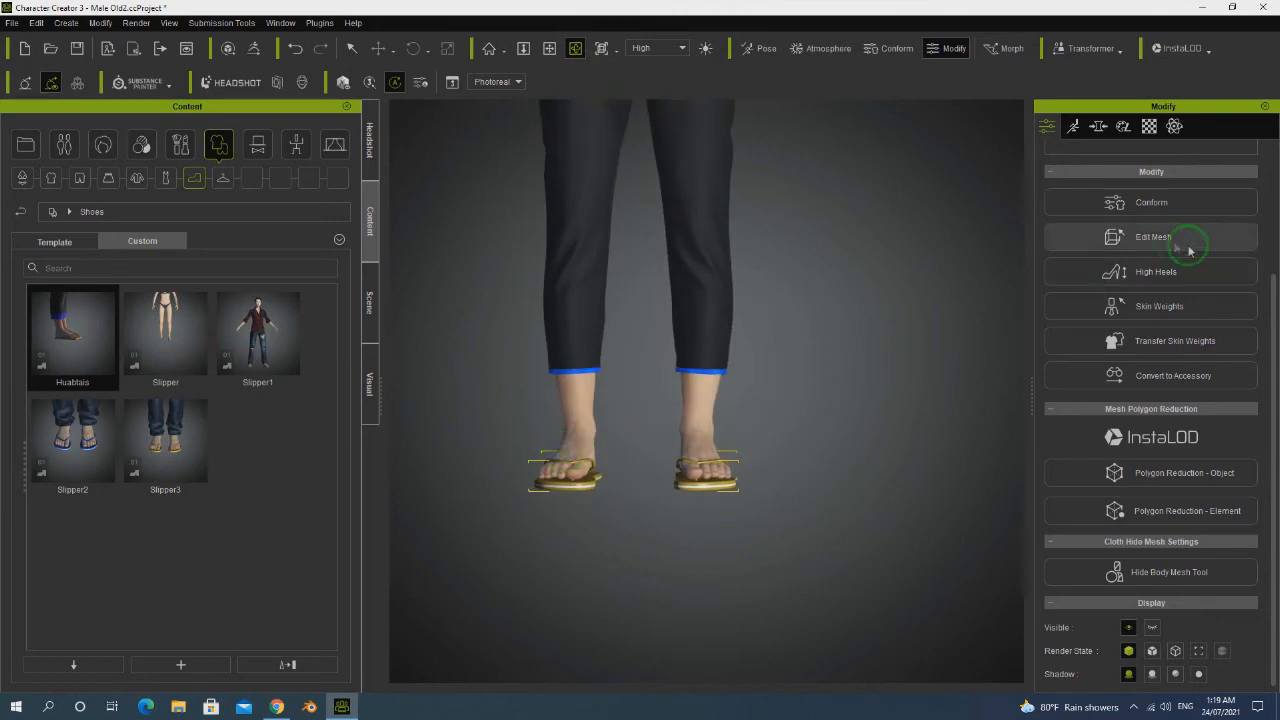
Calculate collision for the Huabtais footwear with Conform, save the settings as default, and check the full outfit at an angle.
left_click(1140, 203)
left_click(1157, 291)
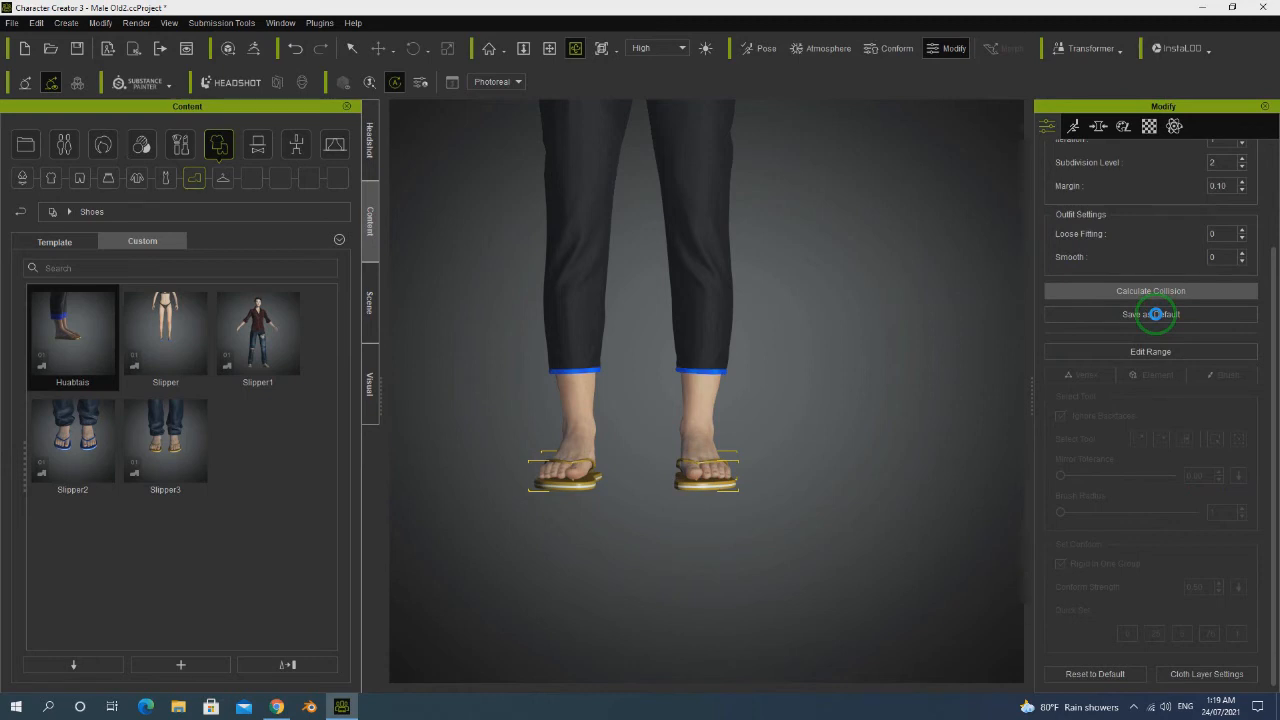
left_click(1156, 314)
scroll(757, 309, "down", 3)
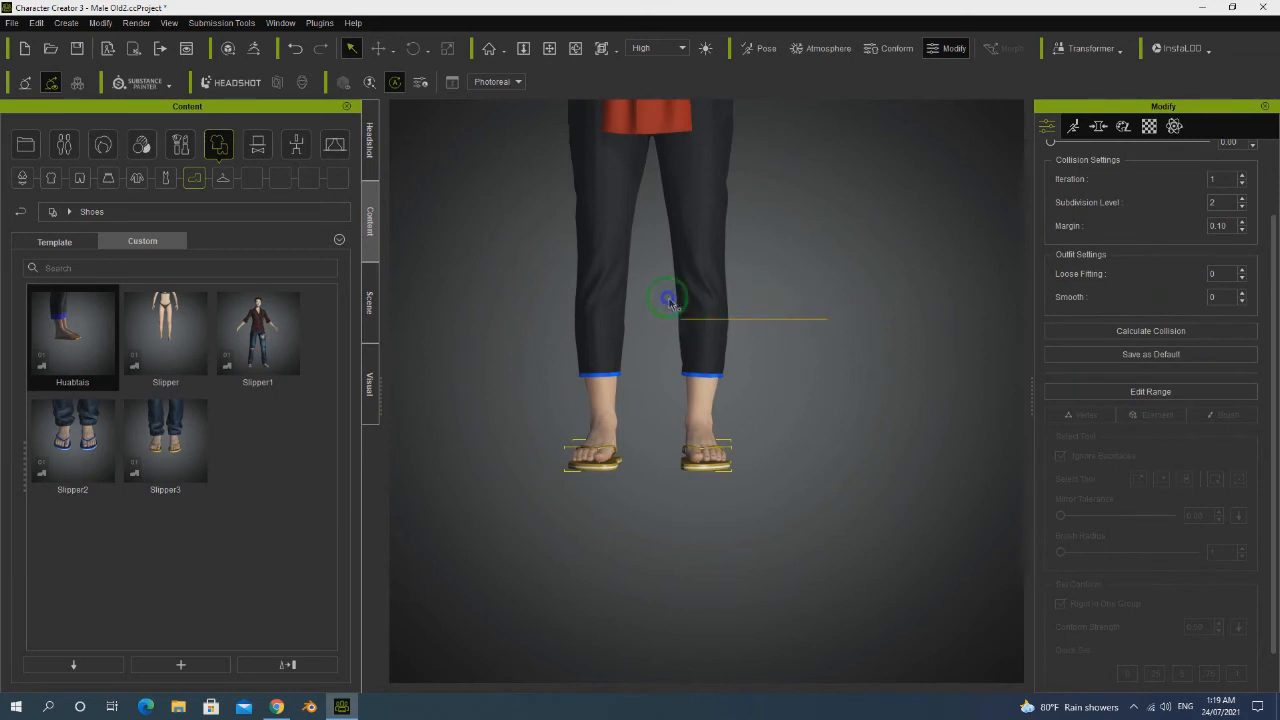
left_click(575, 48)
left_click_drag(740, 385, 847, 392)
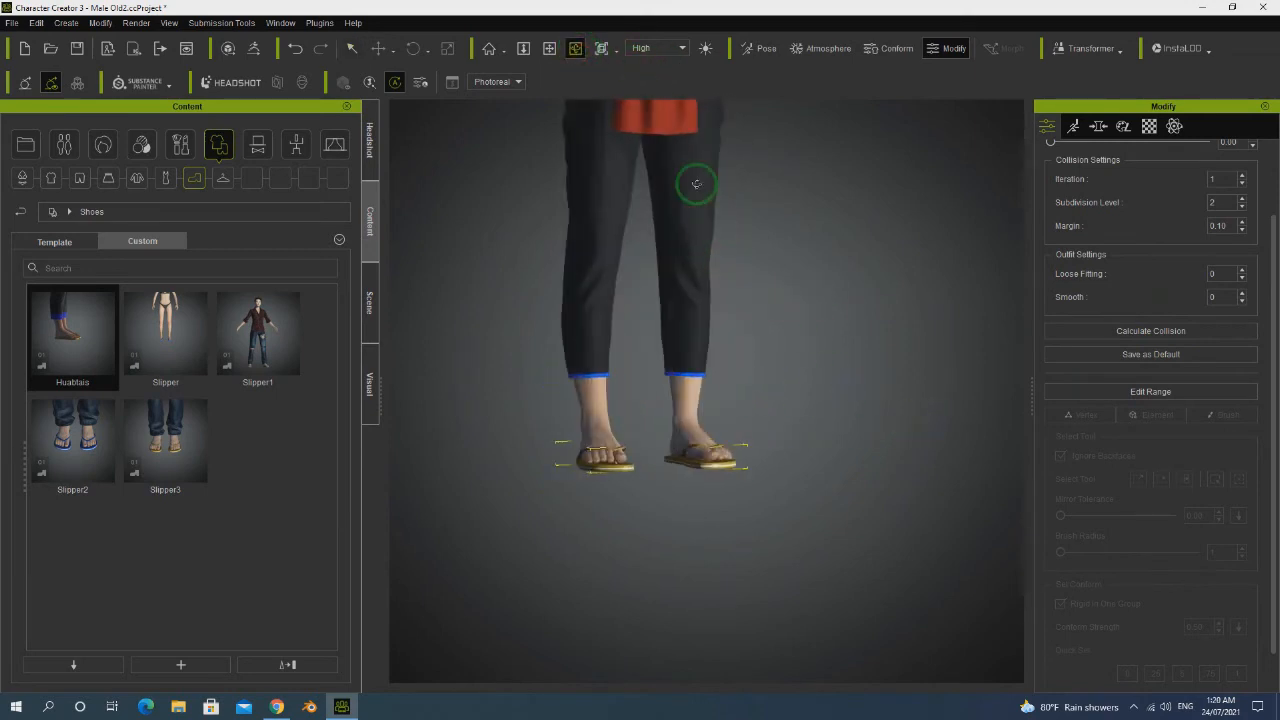
left_click(549, 48)
left_click_drag(809, 266, 682, 485)
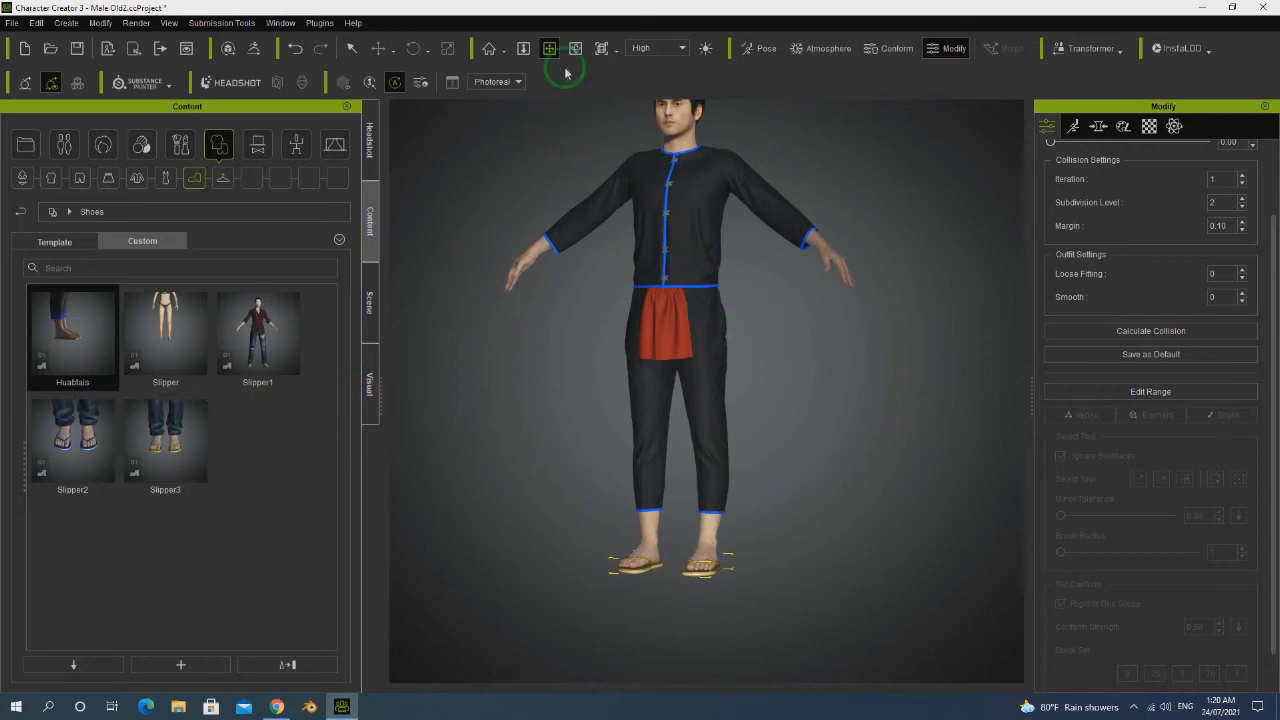
Transfer skin weights to the Tsho6 shirt using the Default template.
left_click(351, 48)
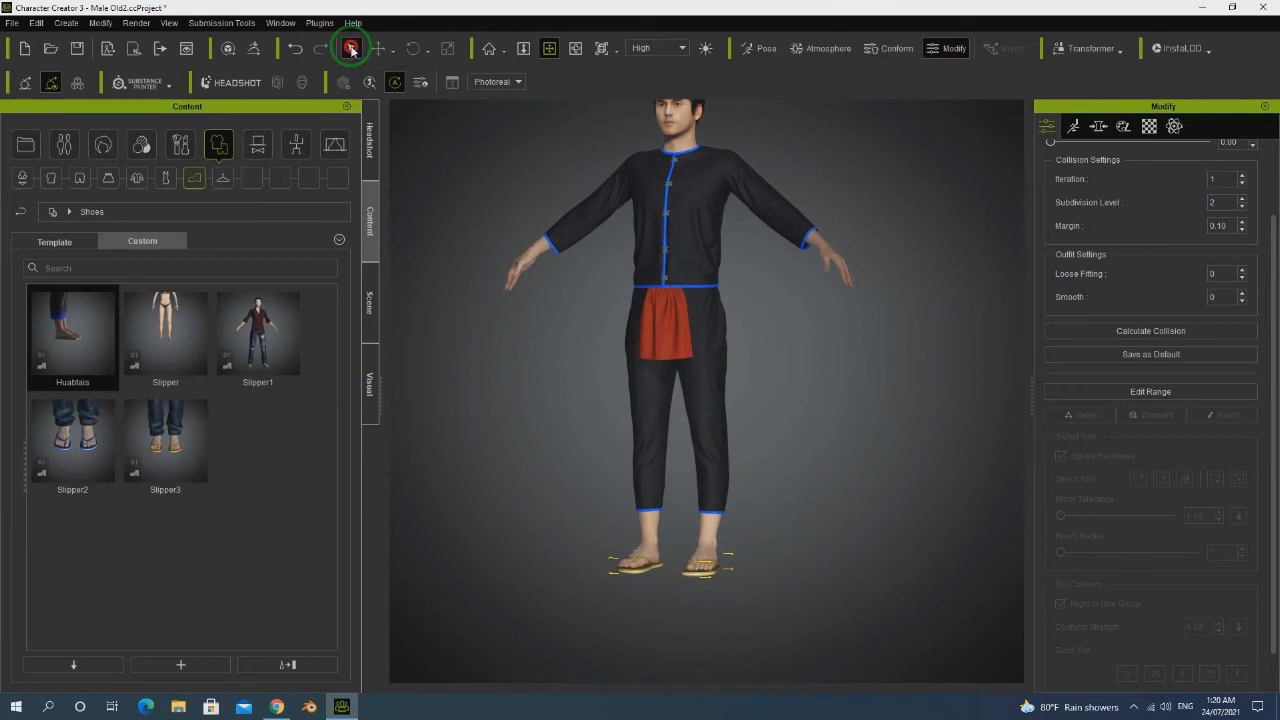
left_click(694, 197)
left_click(1145, 325)
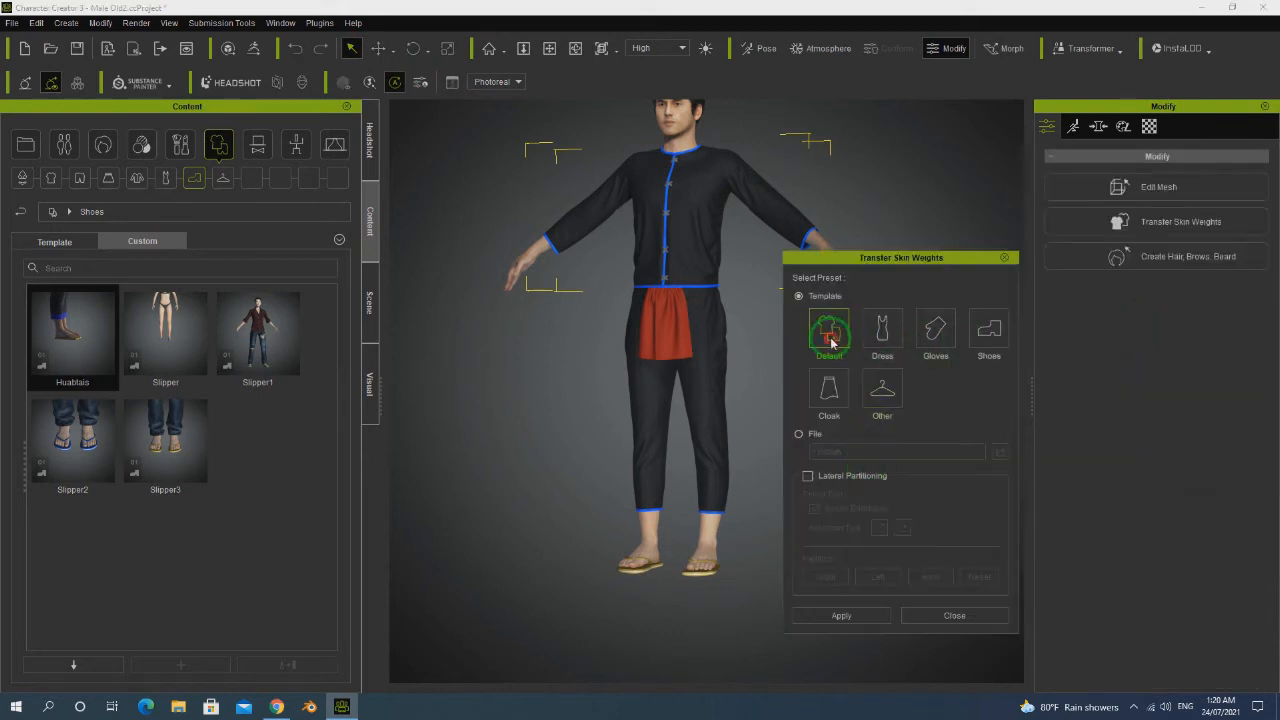
left_click(841, 615)
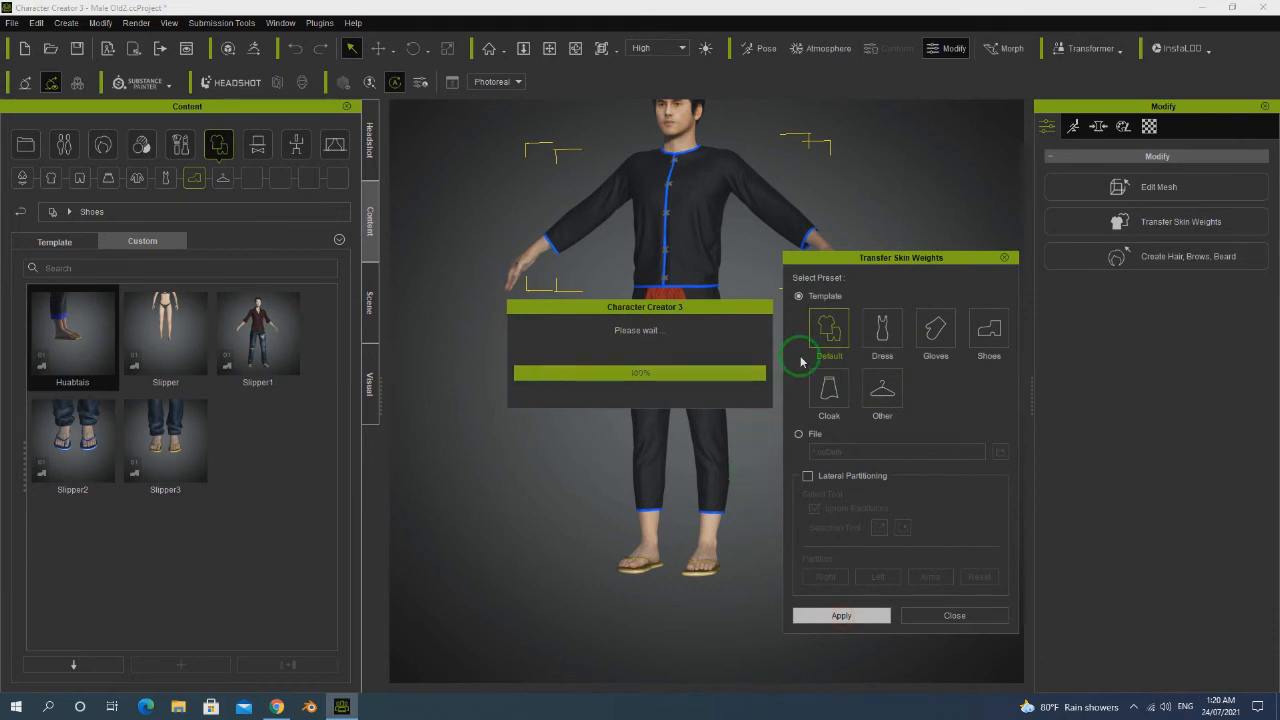
left_click(935, 615)
Transfer skin weights to the Ris6 trousers using the Default template.
left_click(720, 418)
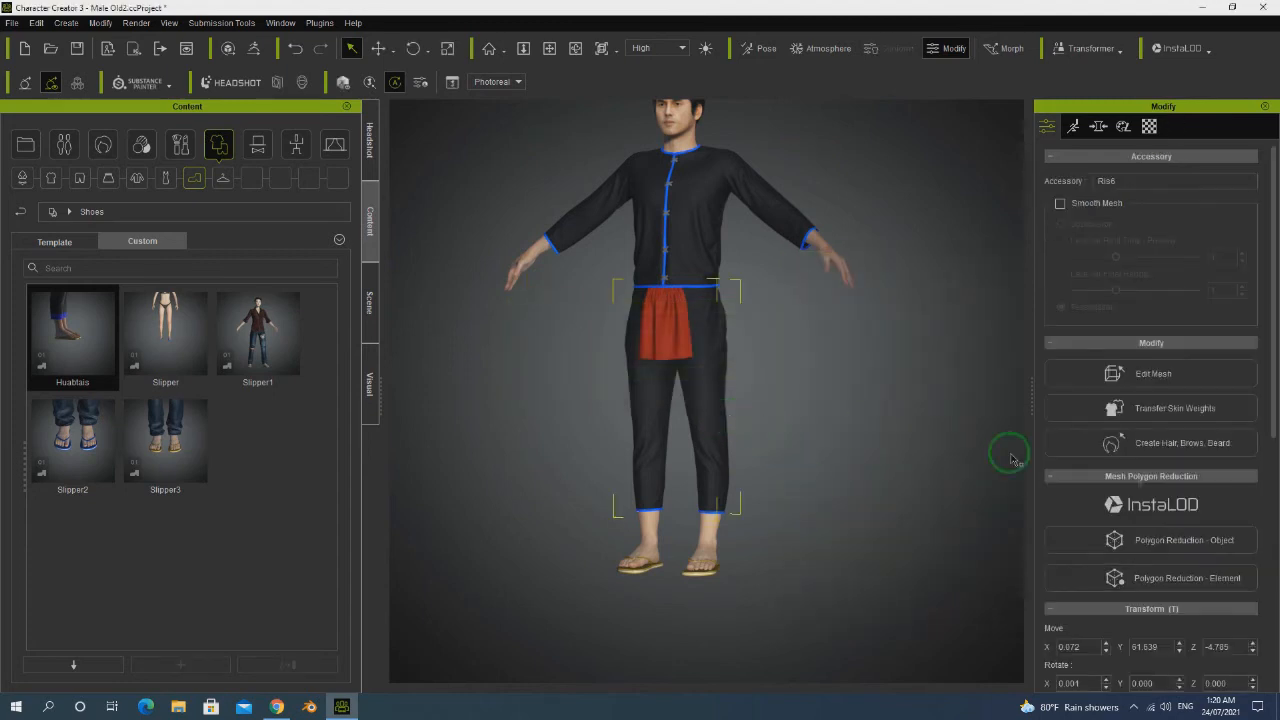
left_click(823, 370)
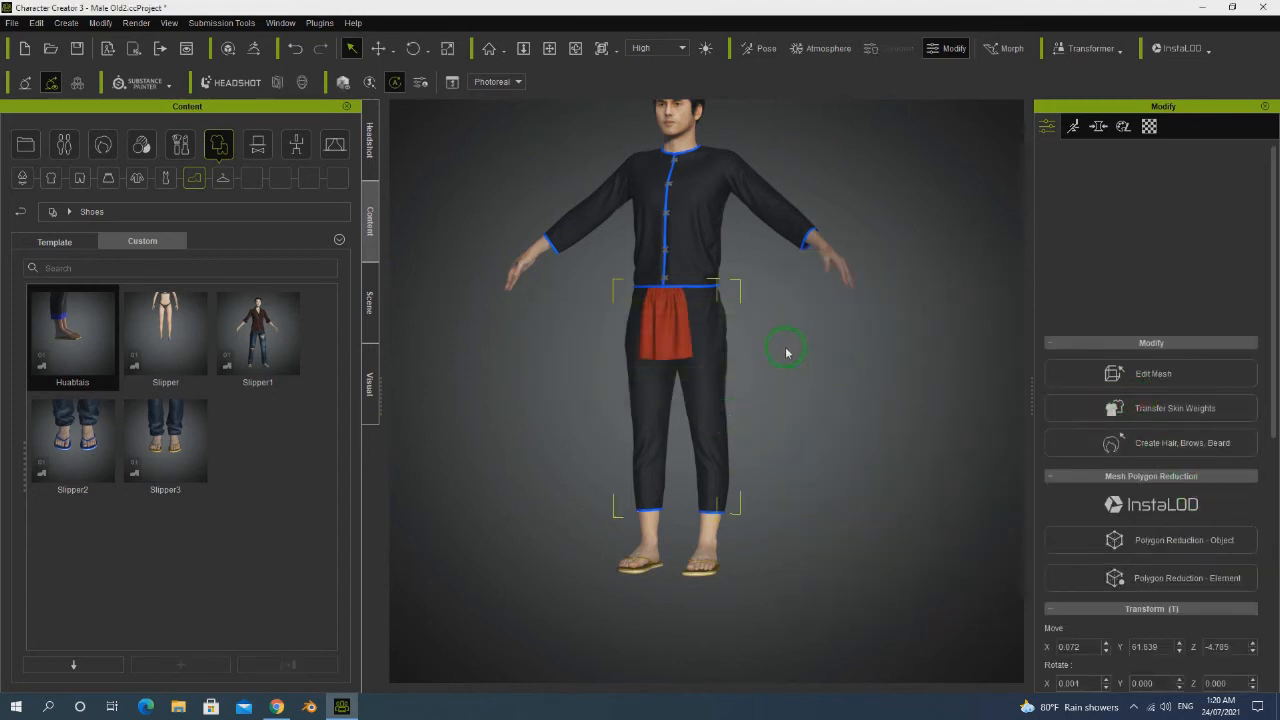
left_click(872, 614)
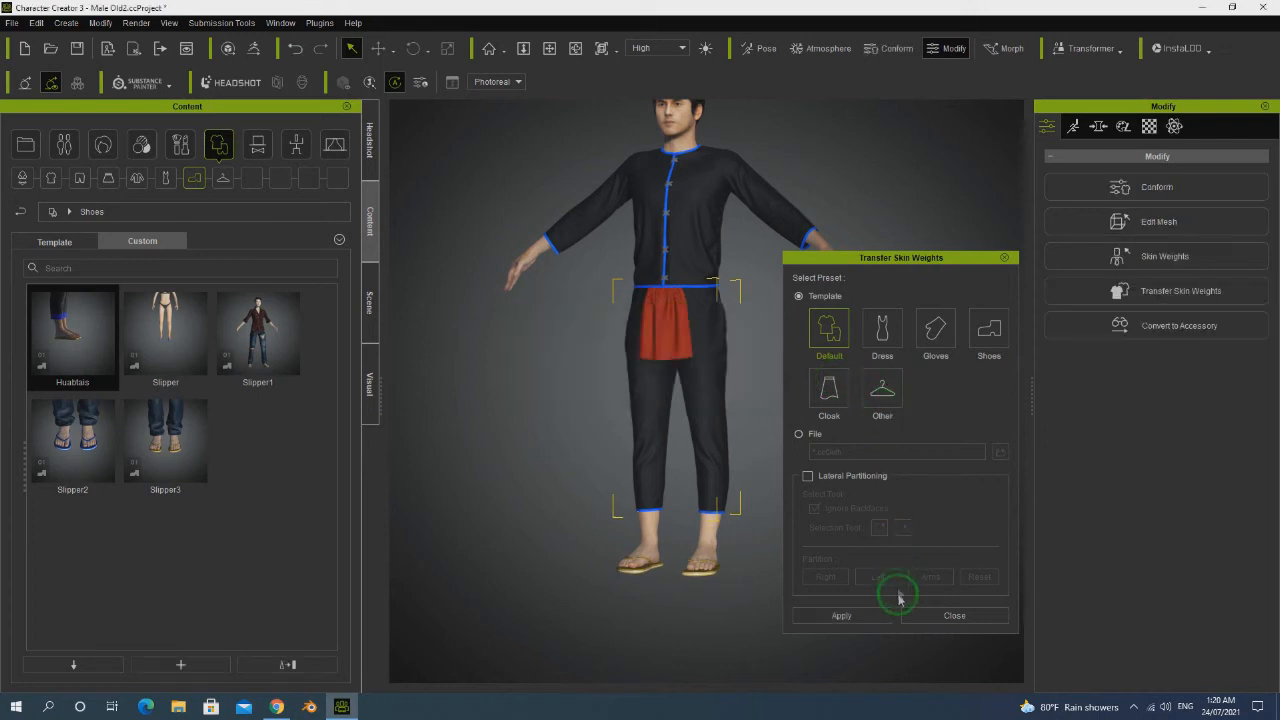
left_click(914, 613)
Transfer skin weights to the Siv6 sash using the Default template.
left_click(666, 318)
left_click(666, 318)
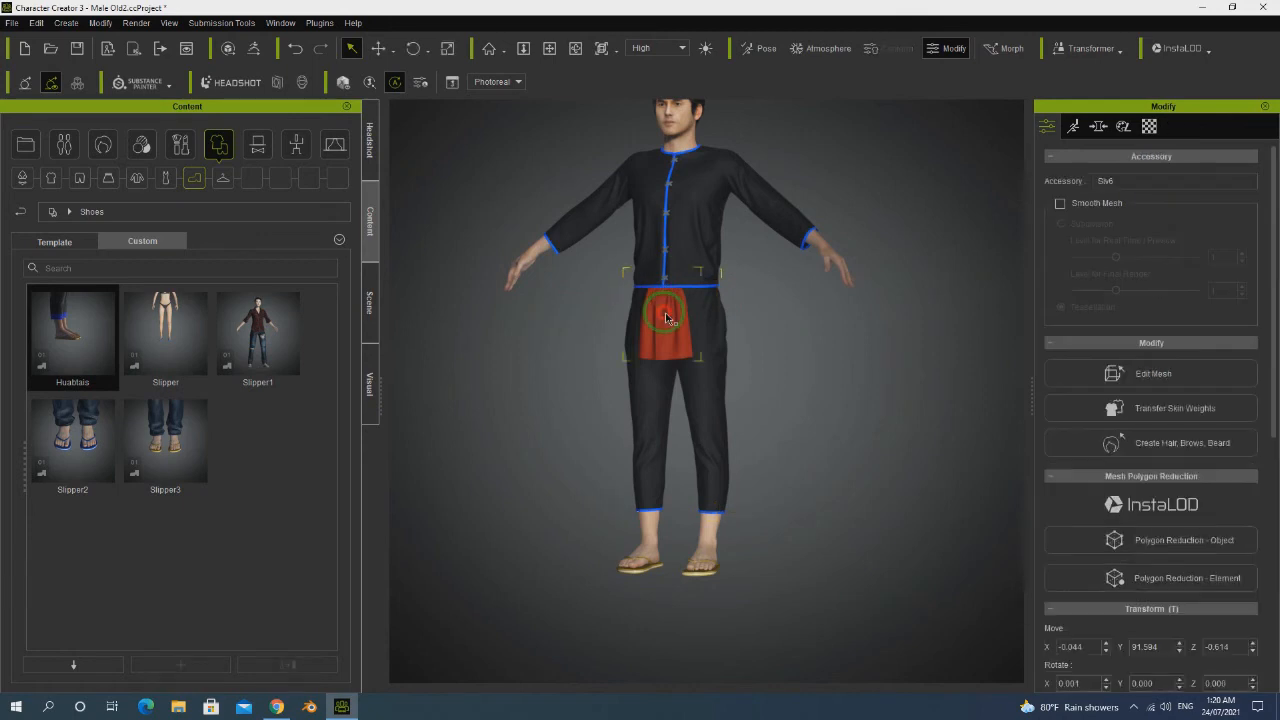
left_click(1152, 414)
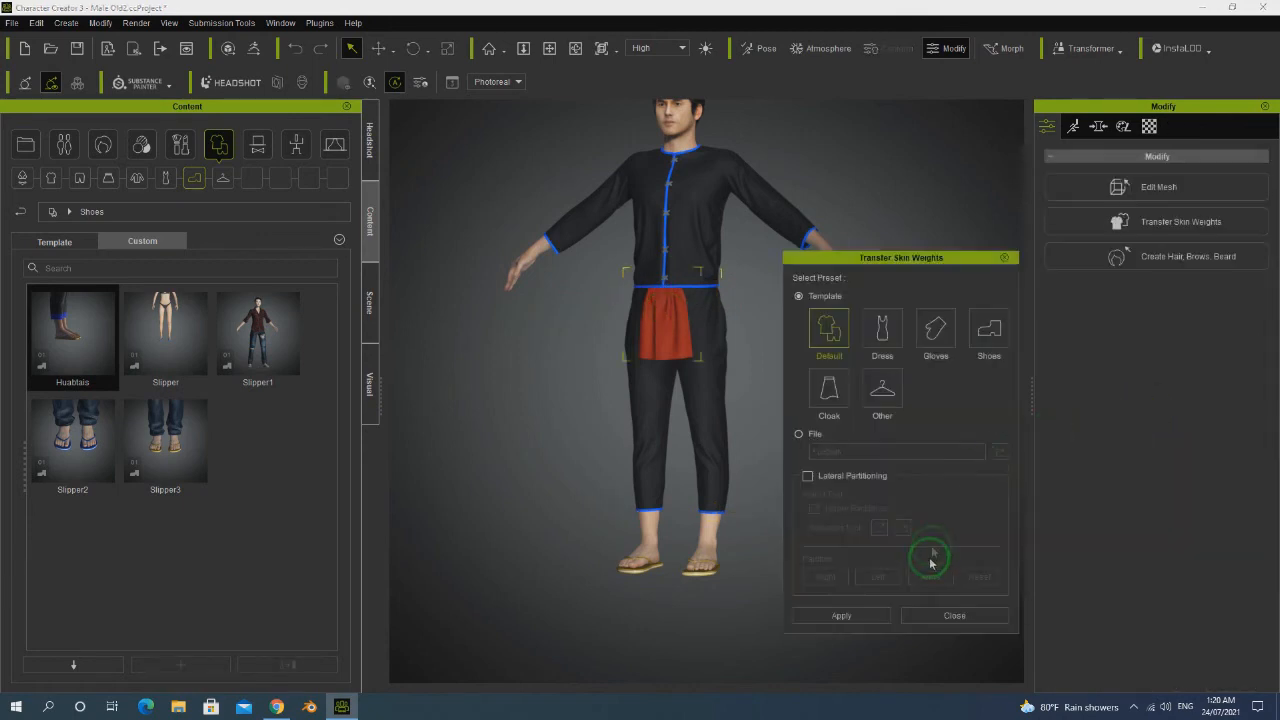
left_click(841, 615)
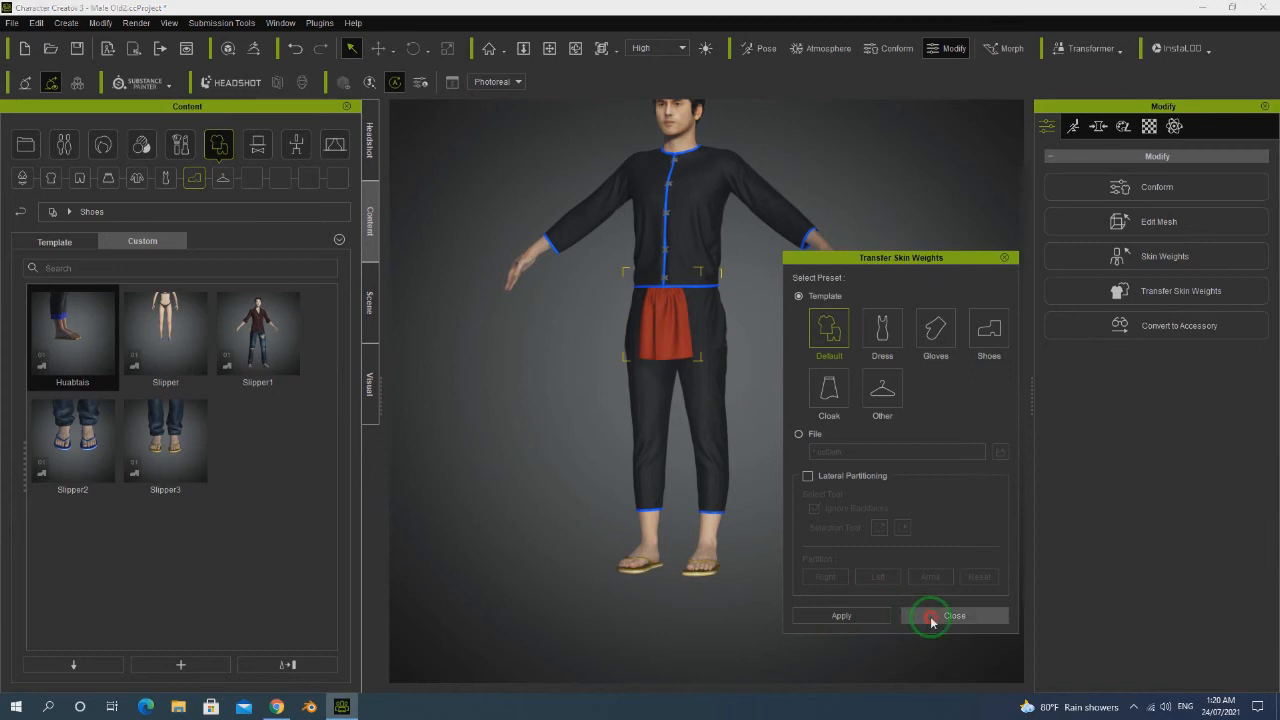
left_click(914, 612)
Examine the dressed avatar from several sides, with and without the auxiliary light, and frame the full figure from the front.
left_click(575, 48)
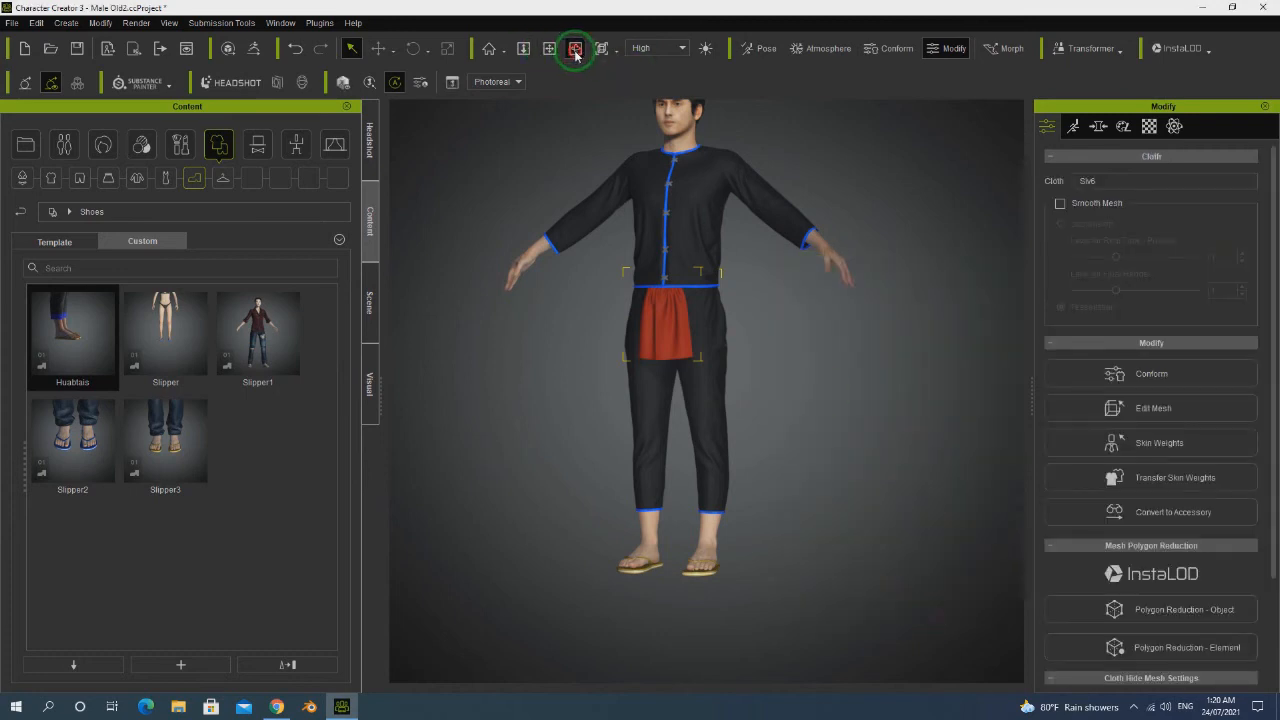
left_click_drag(315, 335, 648, 313)
left_click_drag(868, 317, 640, 312)
left_click_drag(857, 314, 646, 311)
right_click_drag(646, 311, 951, 306)
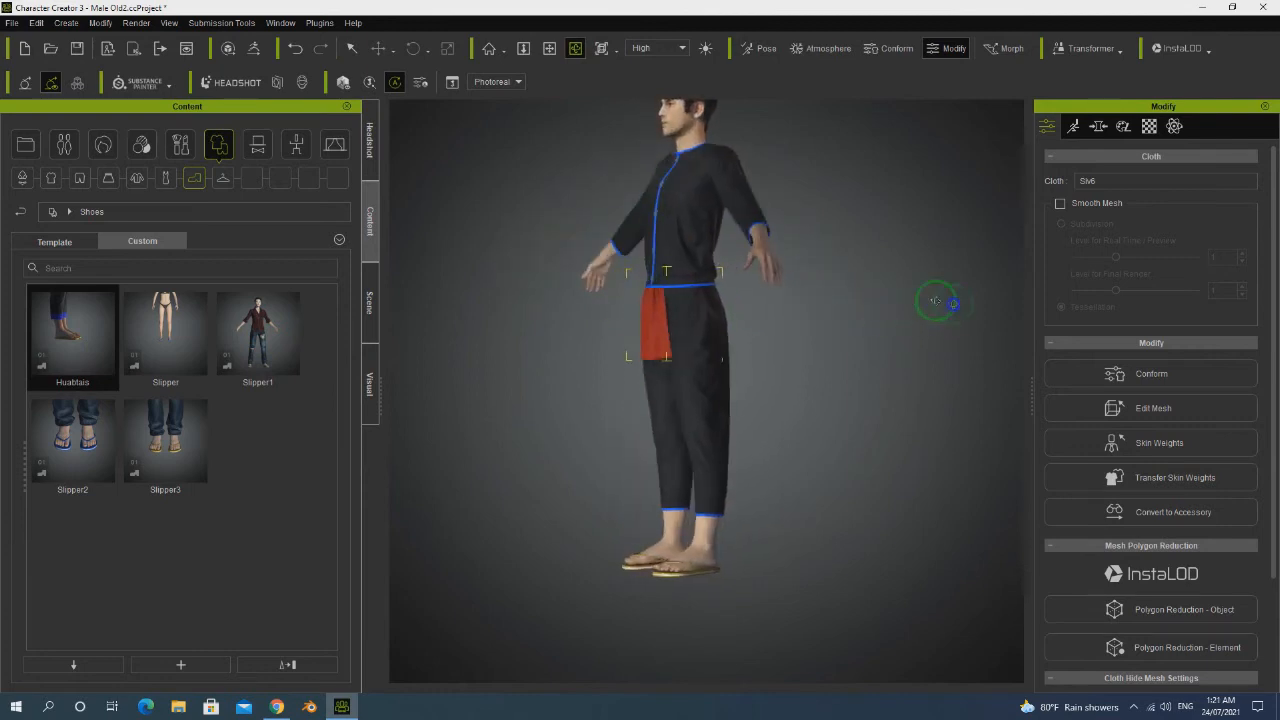
left_click(710, 51)
left_click_drag(591, 326, 899, 311)
left_click_drag(691, 309, 760, 293)
left_click_drag(684, 211, 657, 194)
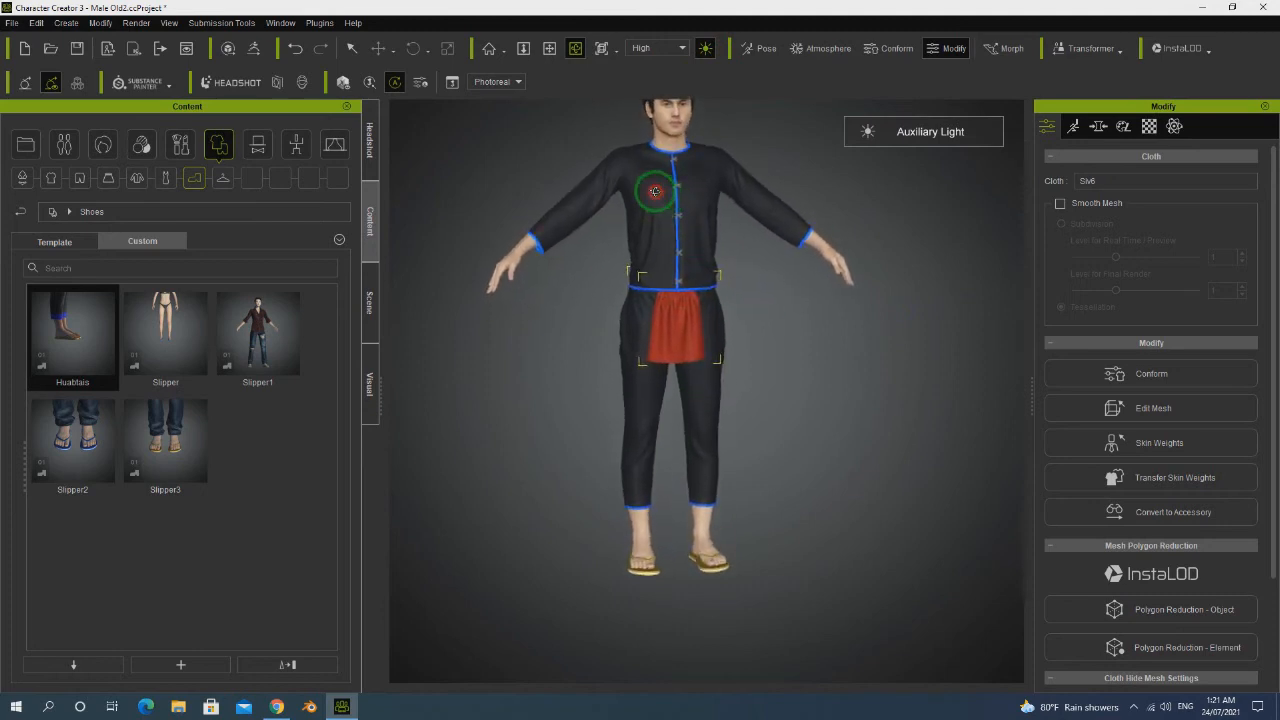
left_click(706, 48)
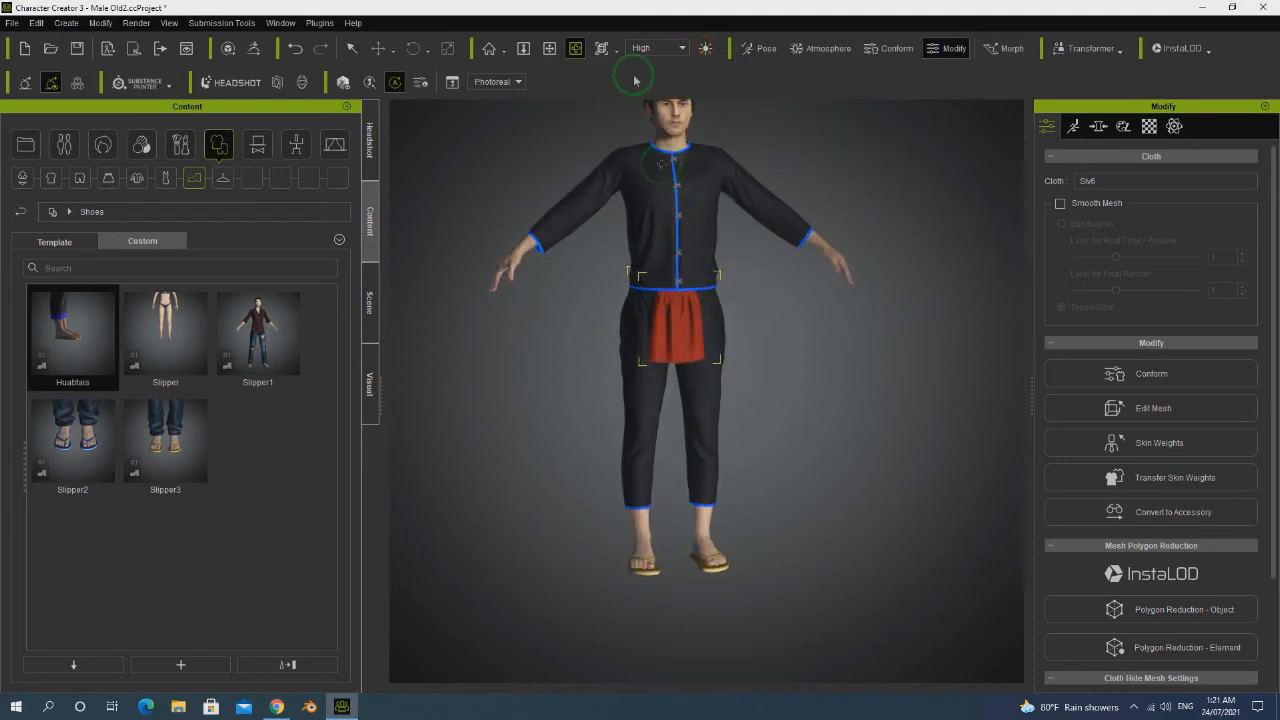
left_click(549, 48)
left_click_drag(797, 195, 799, 255)
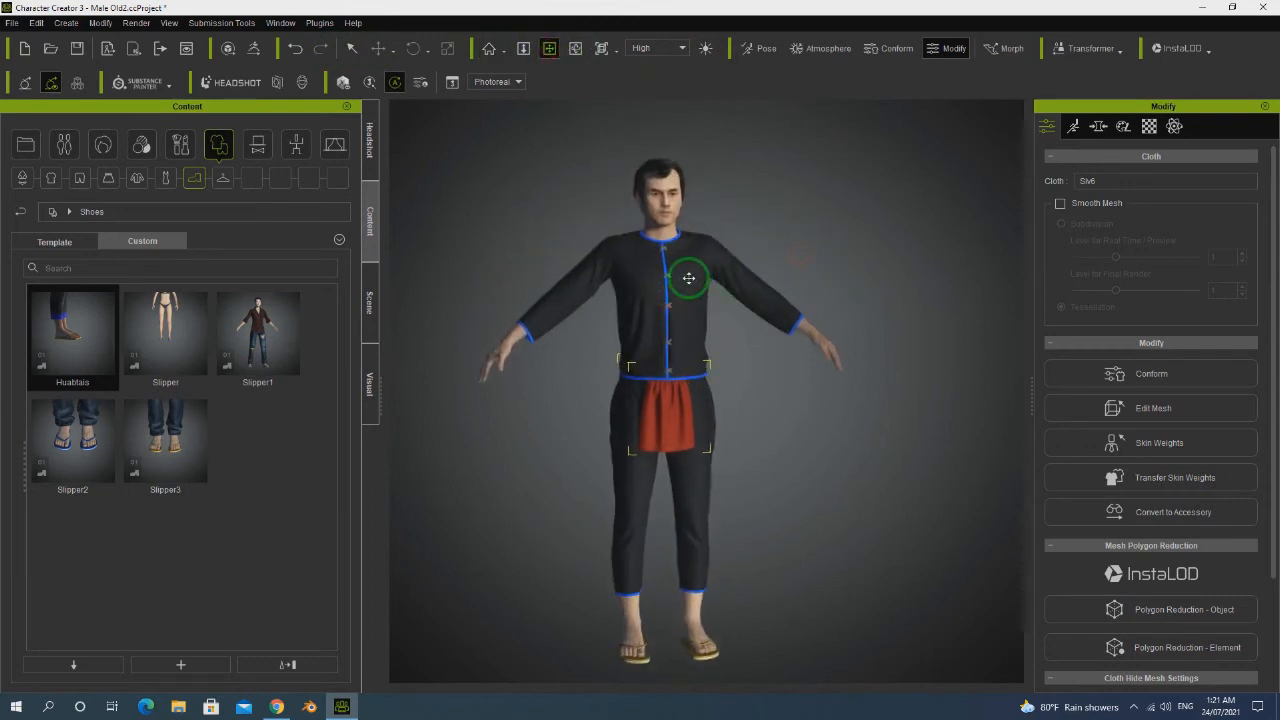
Show the Tsho6 shirt's material textures and preview its base color map.
left_click(369, 302)
left_click(80, 217)
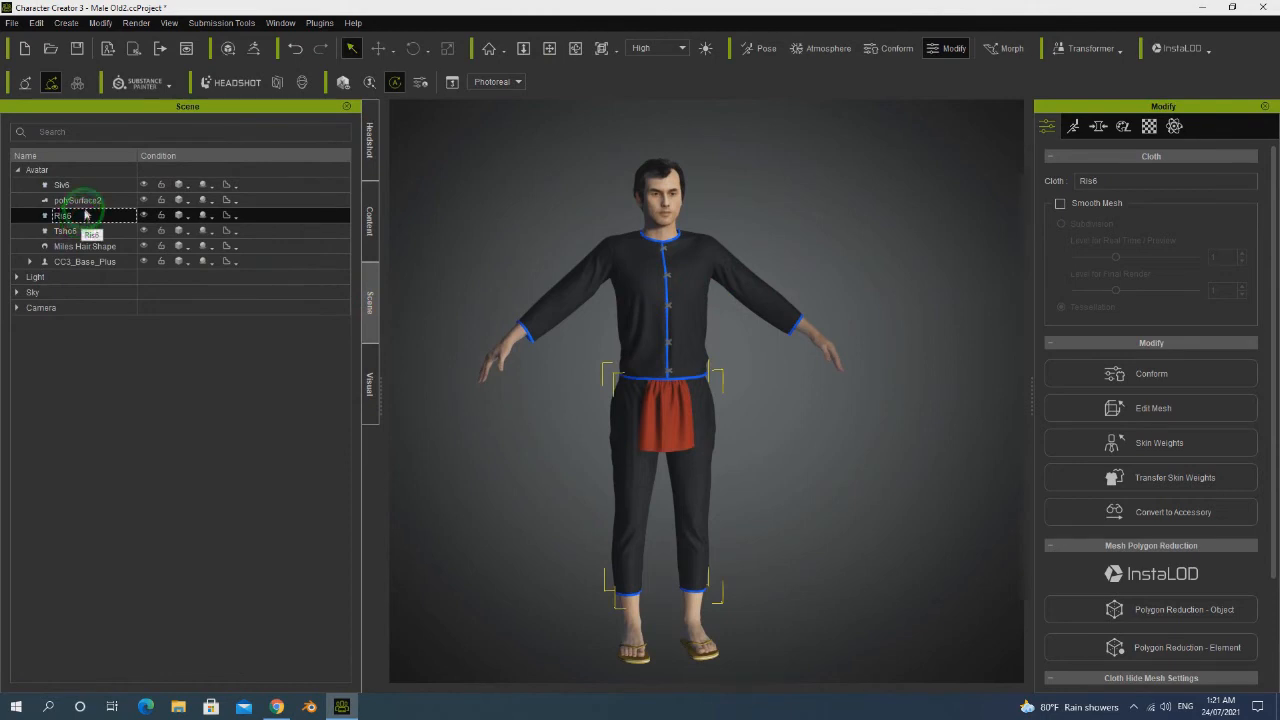
left_click(68, 231)
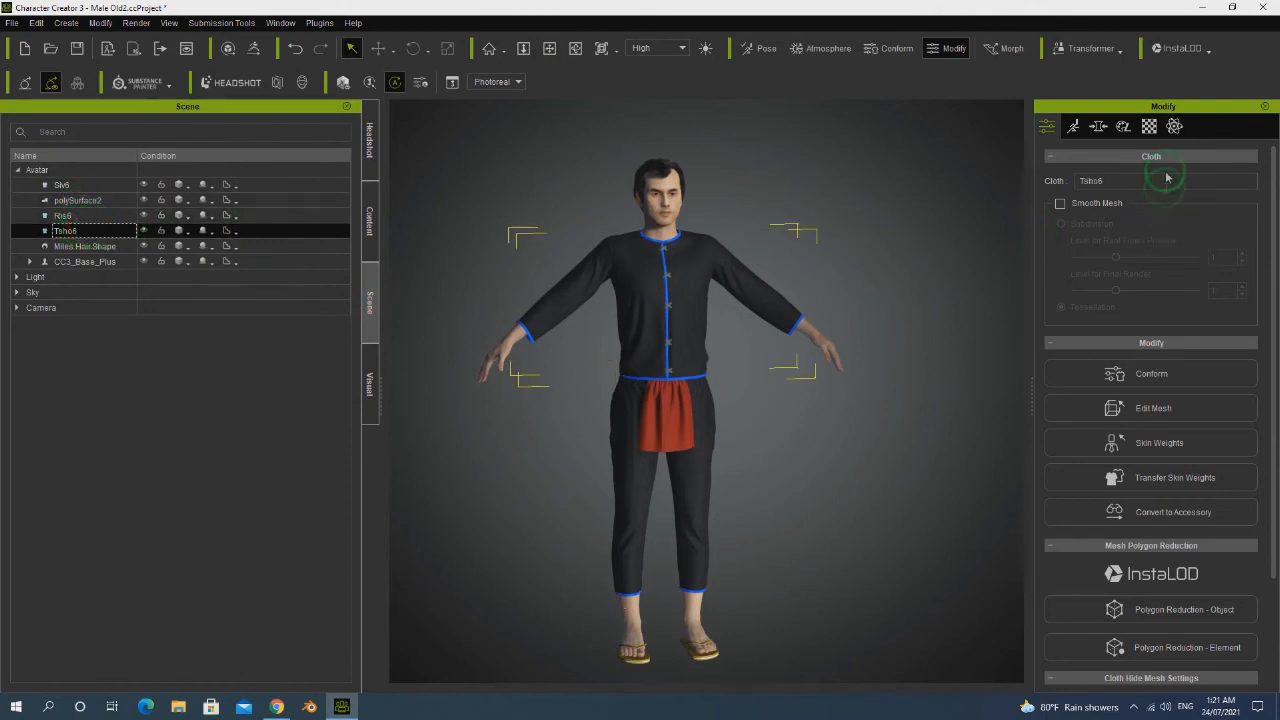
left_click(1149, 126)
scroll(1212, 465, "down", 1)
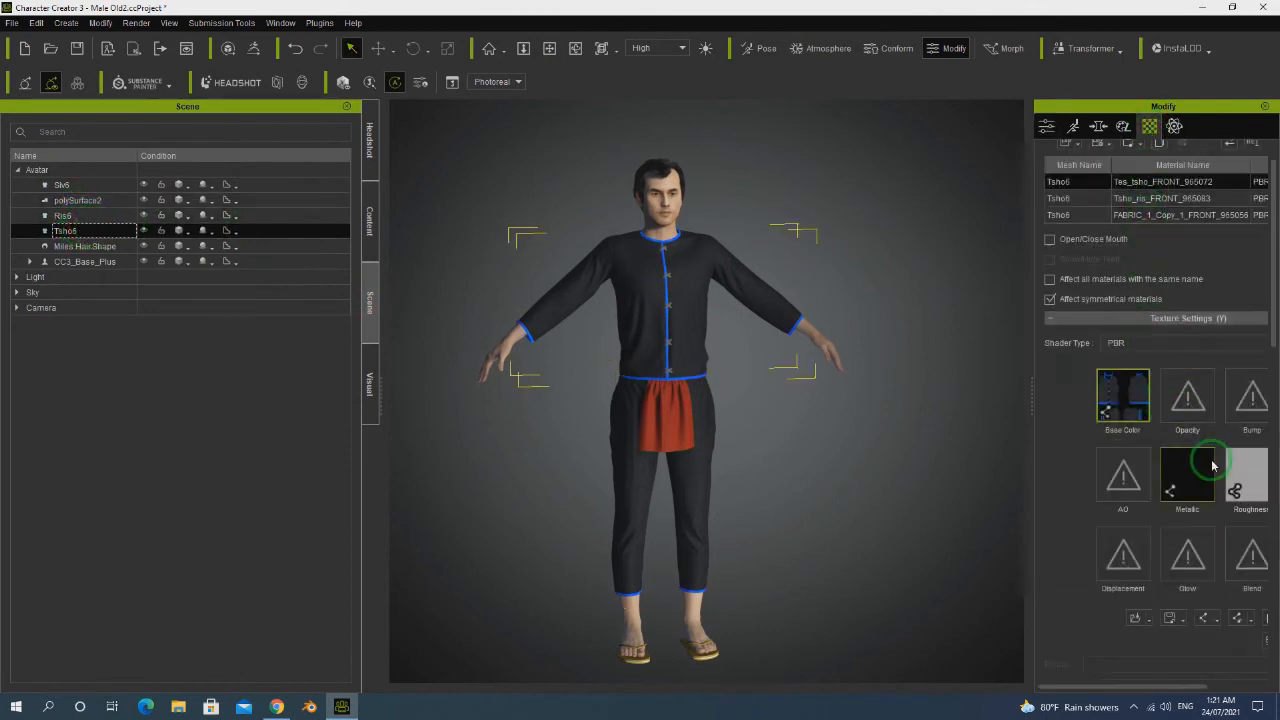
left_click(1202, 417)
left_click(1135, 414)
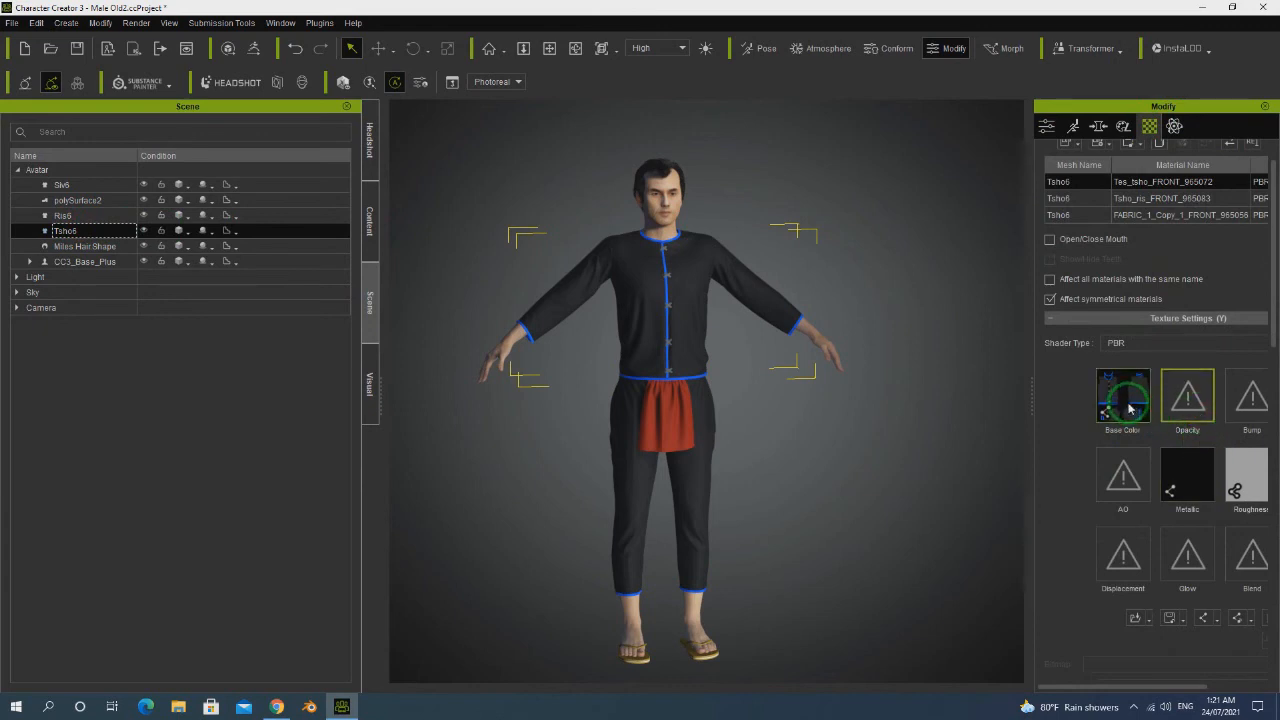
mouse_move(1130, 407)
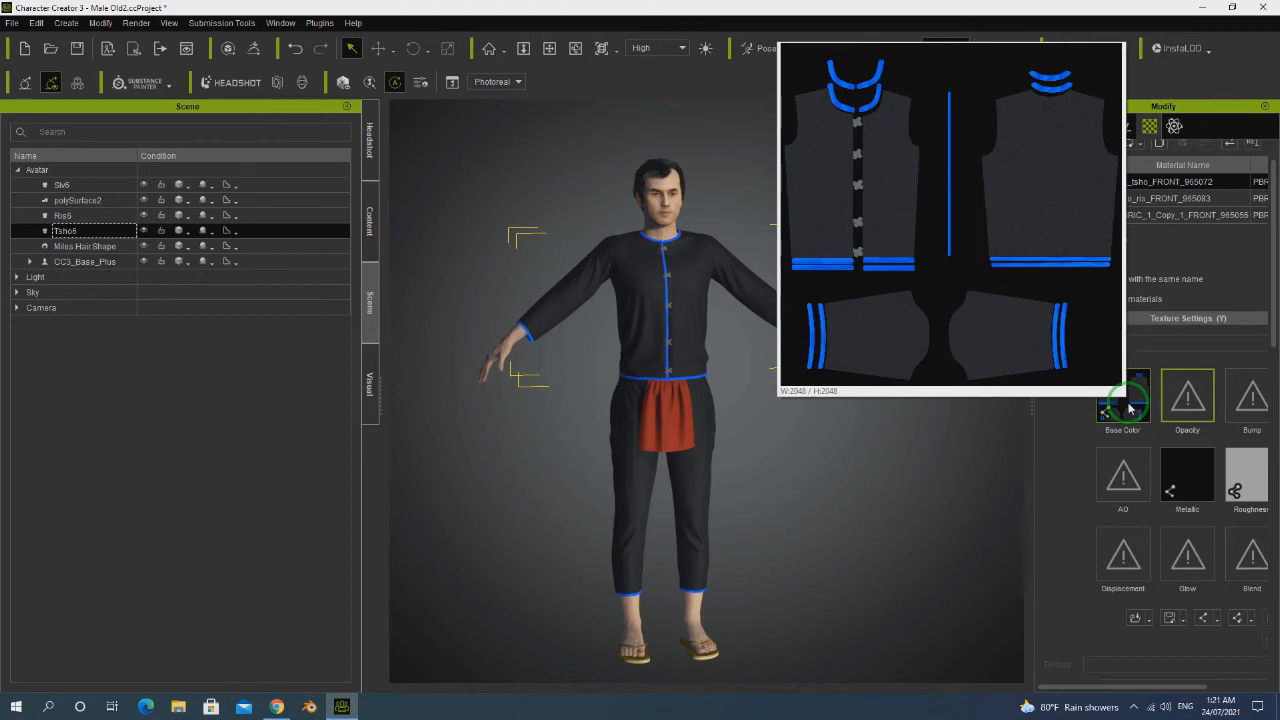
Load Tsho_Opacity.png from the Tsho6 folder into the opacity channel of the shirt's first material.
left_click(1186, 397)
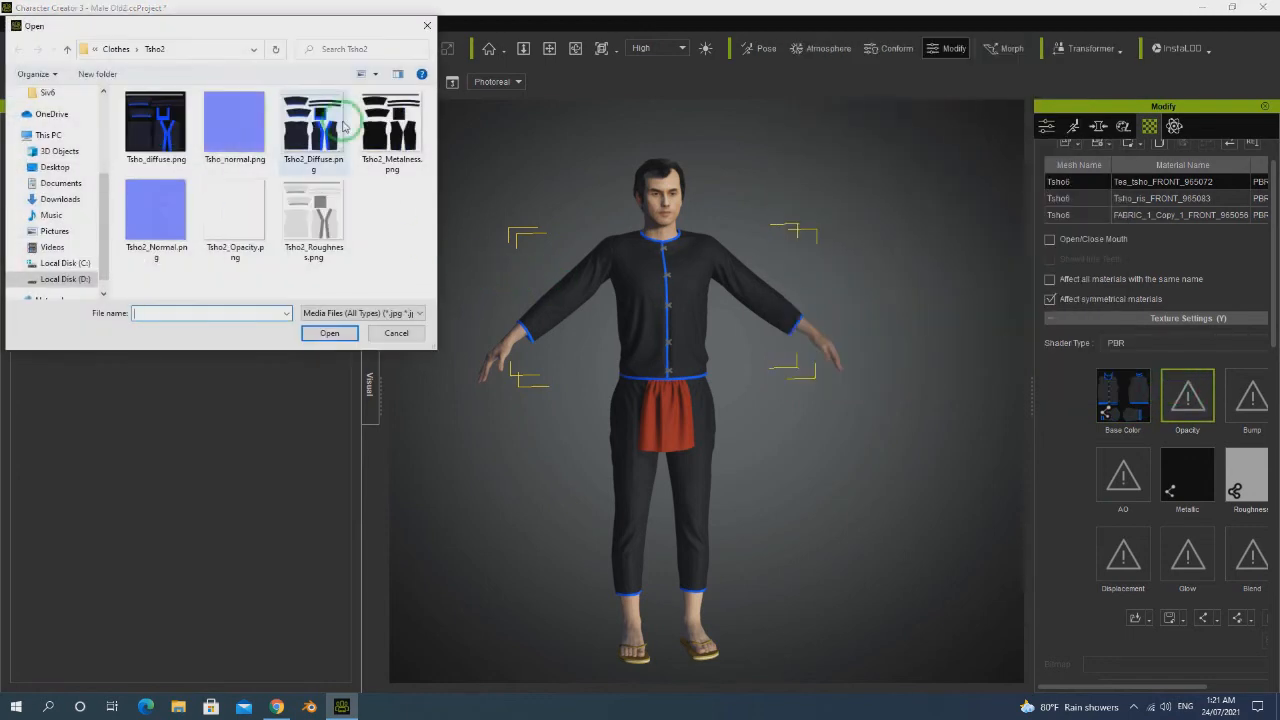
left_click(116, 49)
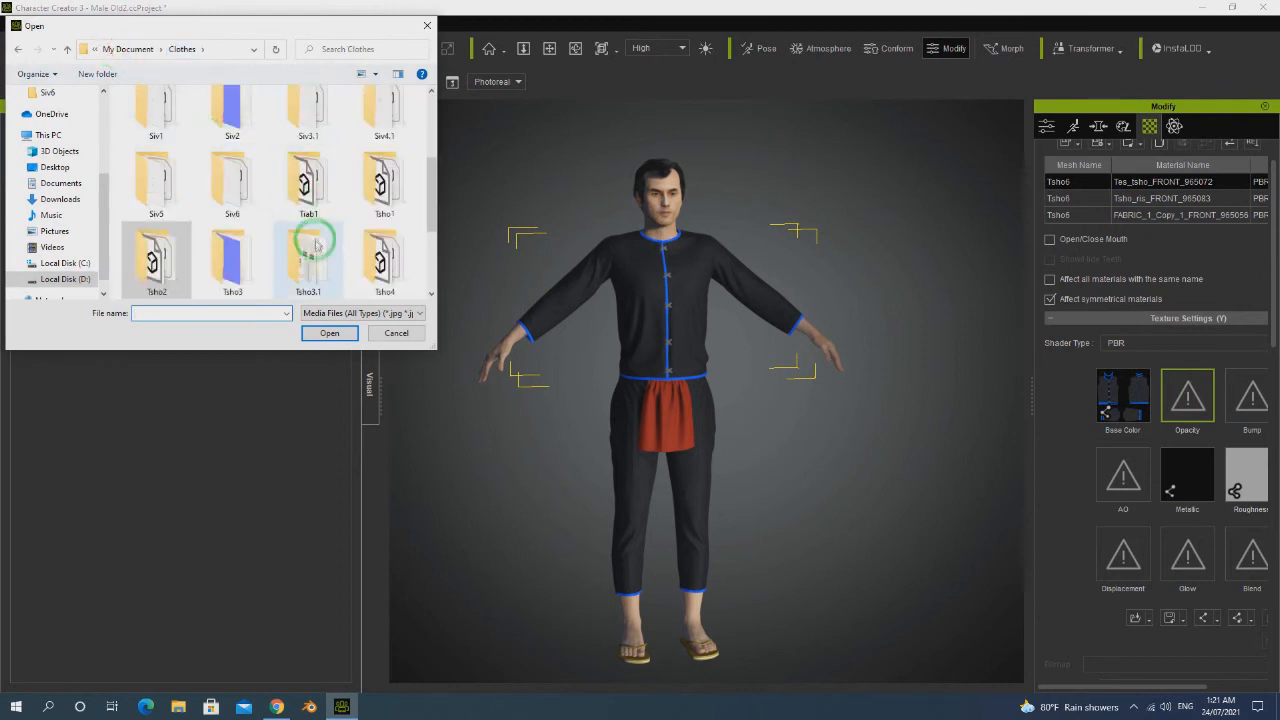
scroll(316, 248, "down", 3)
double_click(226, 160)
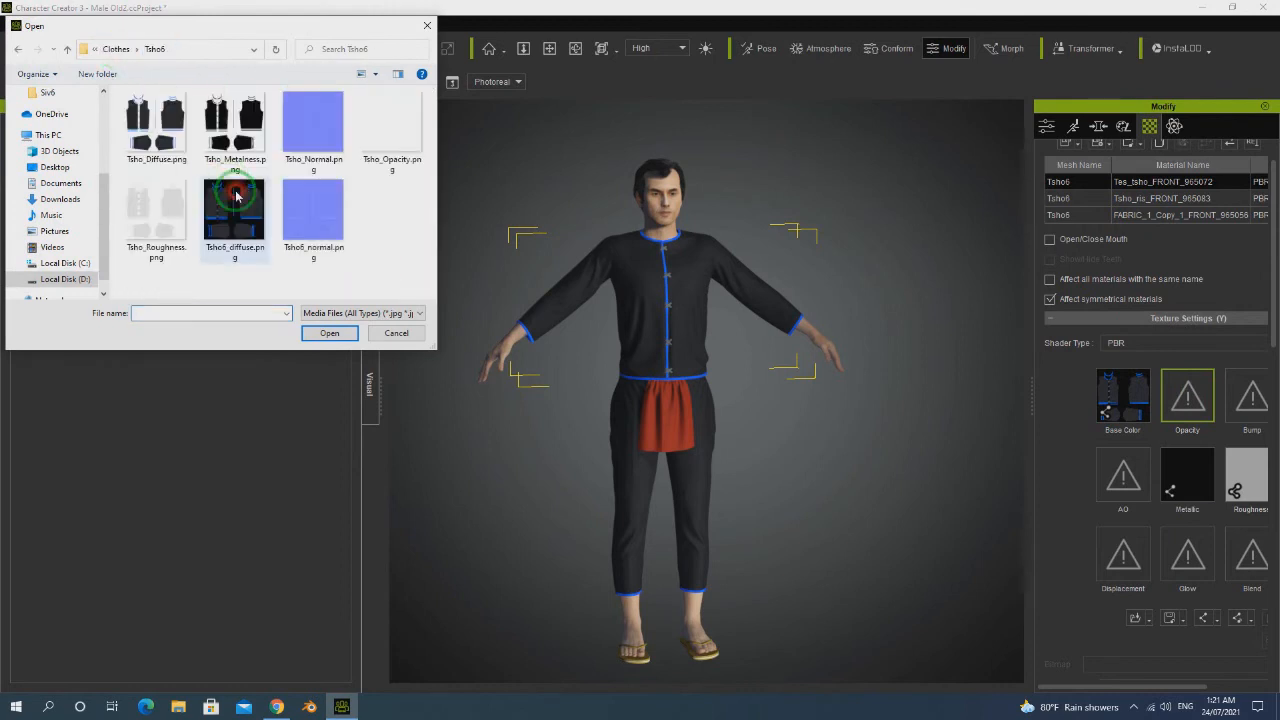
left_click(325, 222)
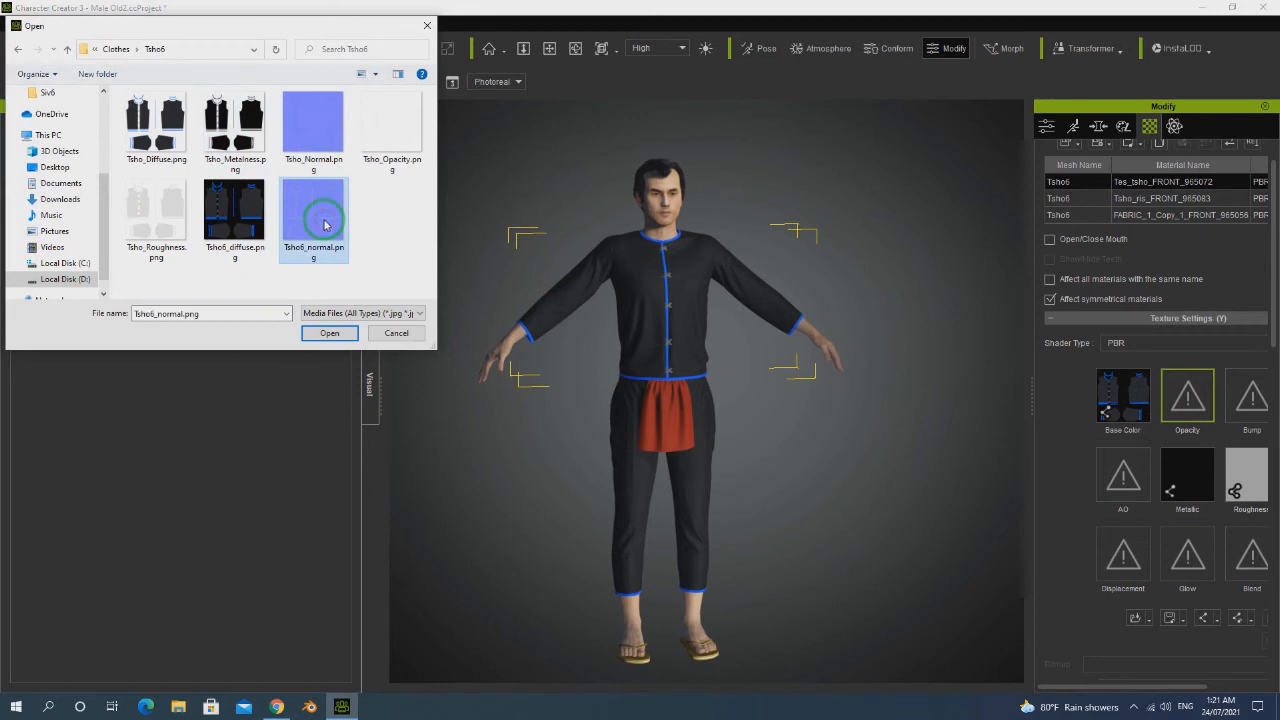
left_click(168, 147)
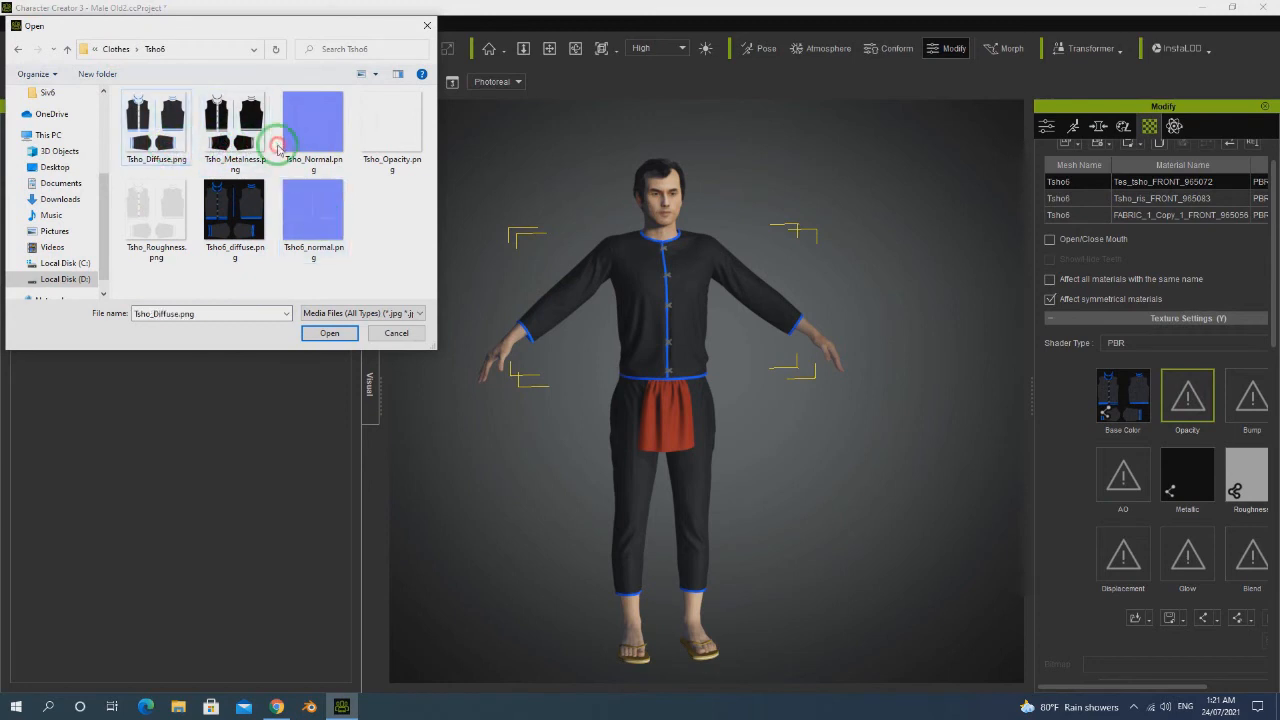
left_click(233, 140)
left_click(245, 222)
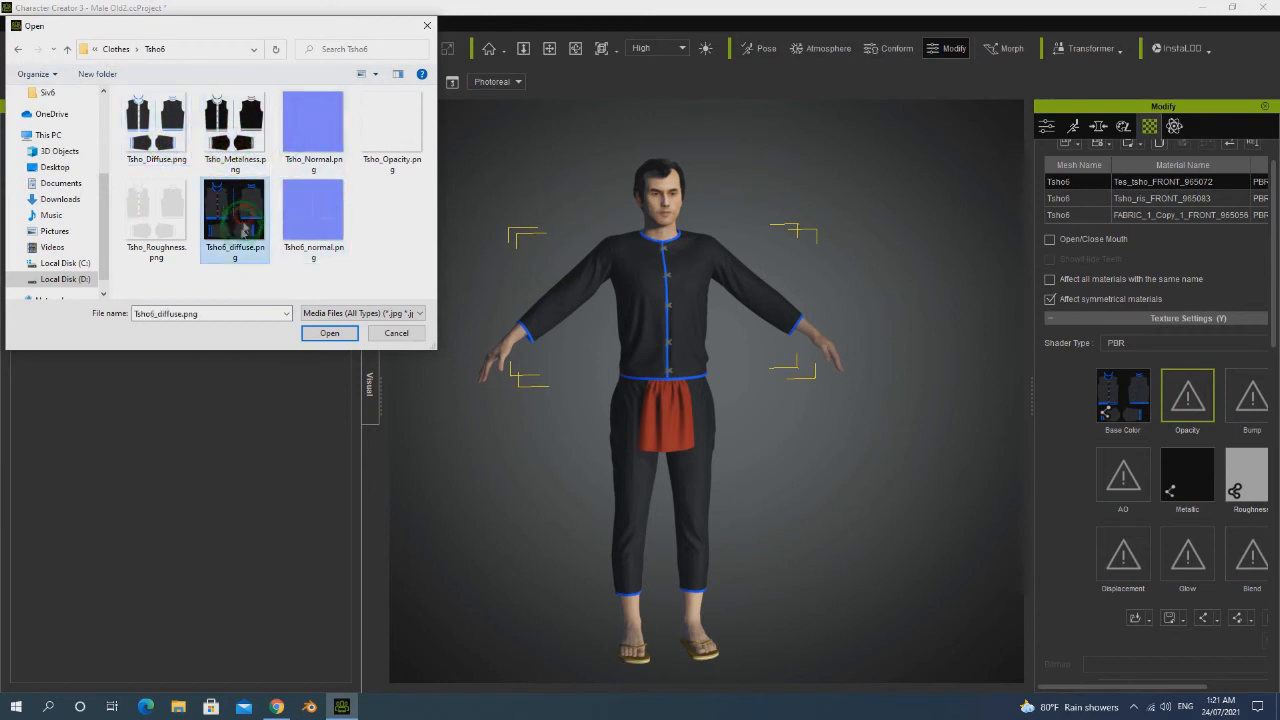
left_click(168, 145)
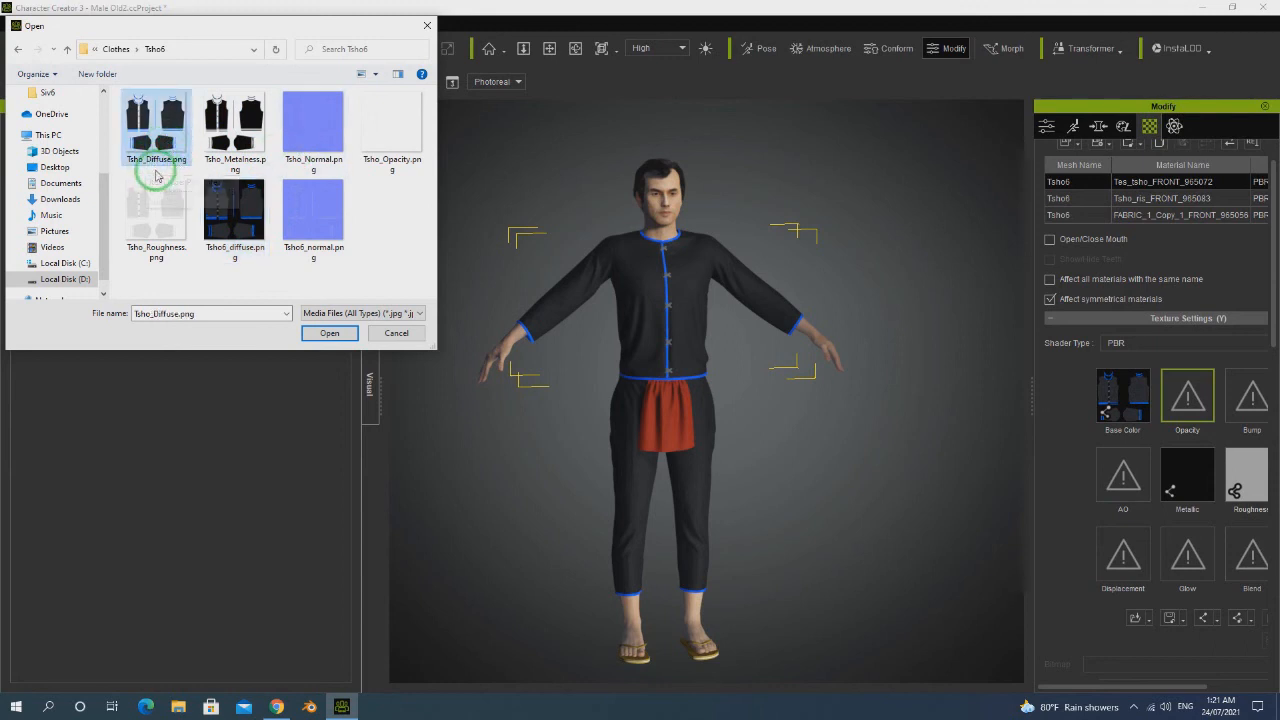
left_click(251, 146)
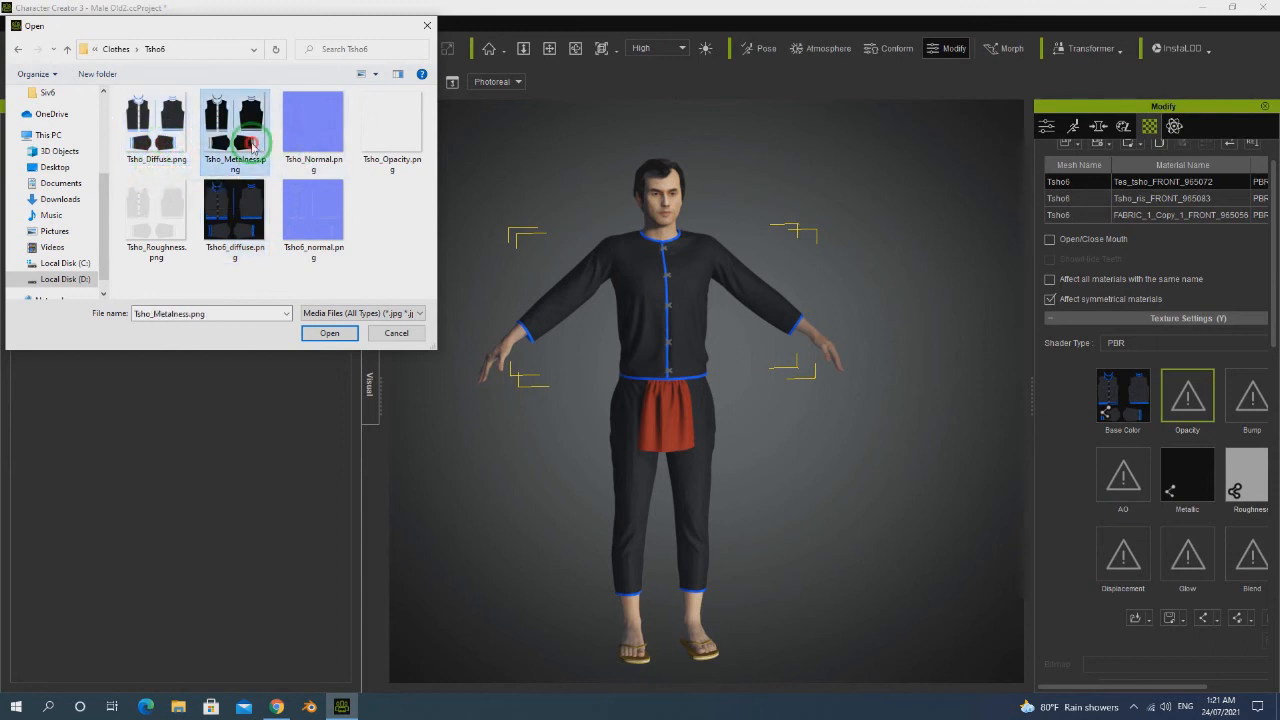
left_click(398, 136)
left_click(330, 333)
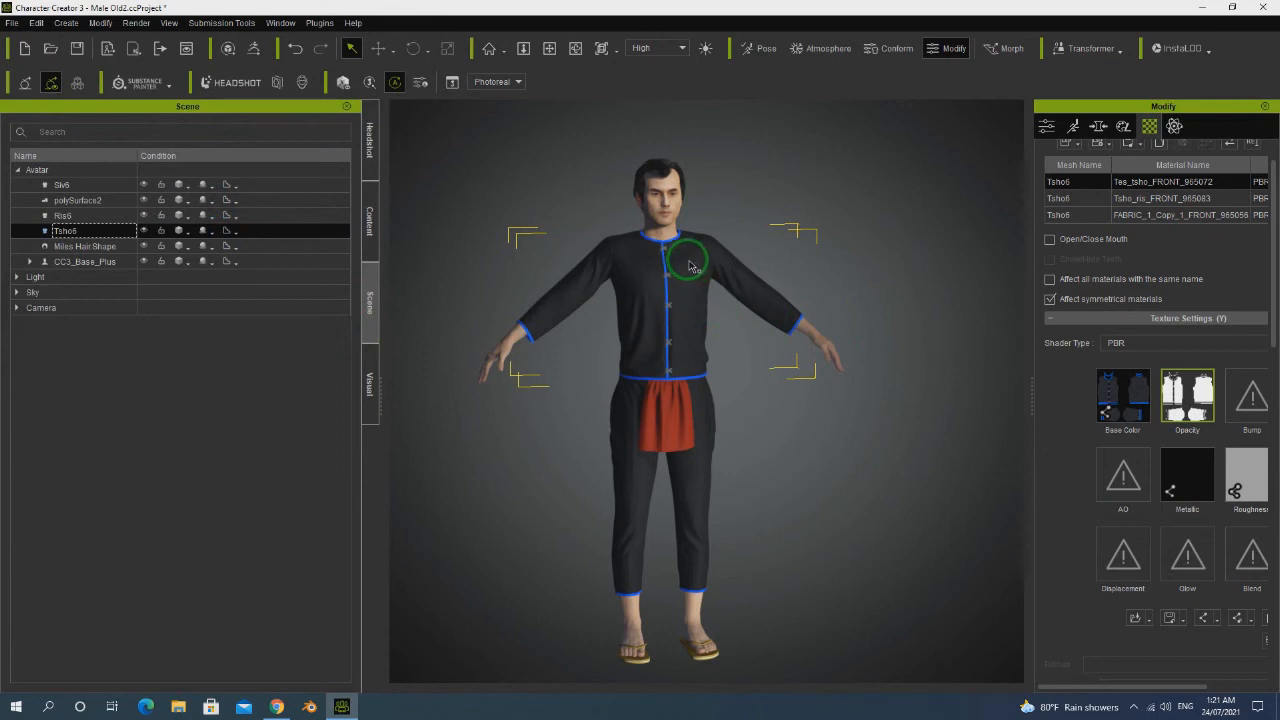
Examine the shirt front up close and set the opacity map's strength to 8 with Use sRGB enabled.
scroll(690, 263, "down", 1)
left_click(576, 50)
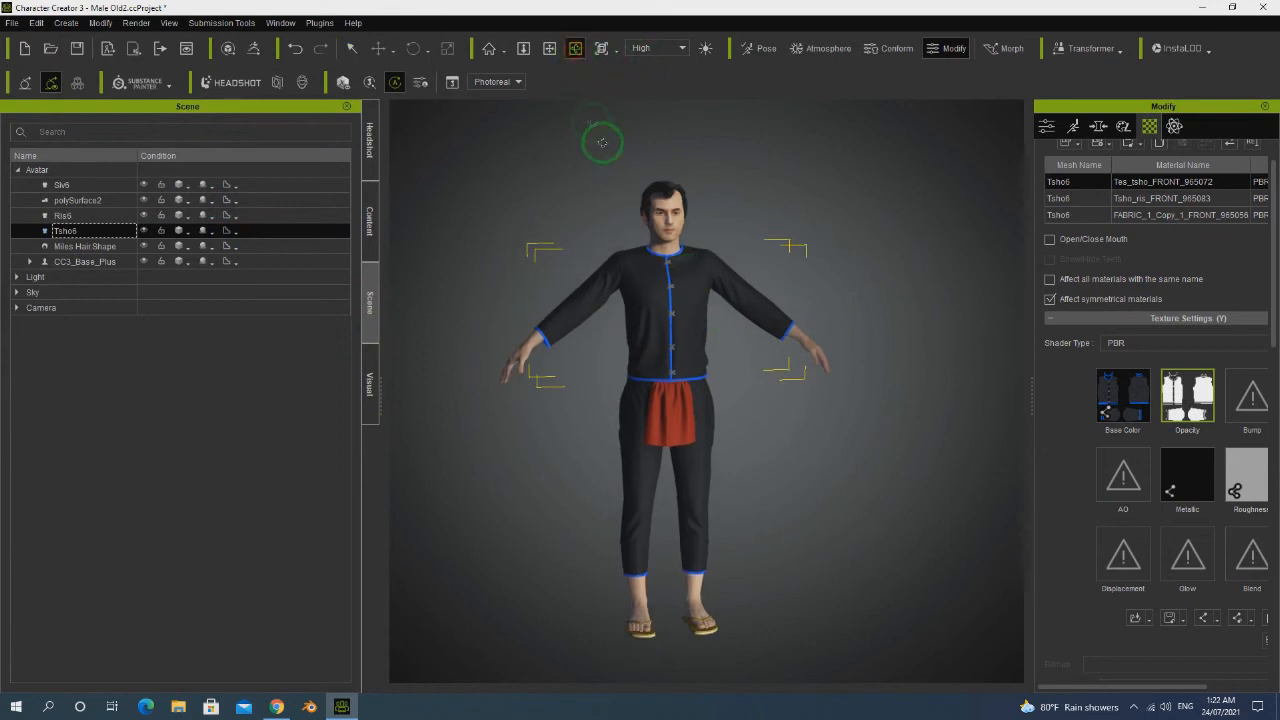
left_click(550, 49)
left_click_drag(745, 297, 746, 410)
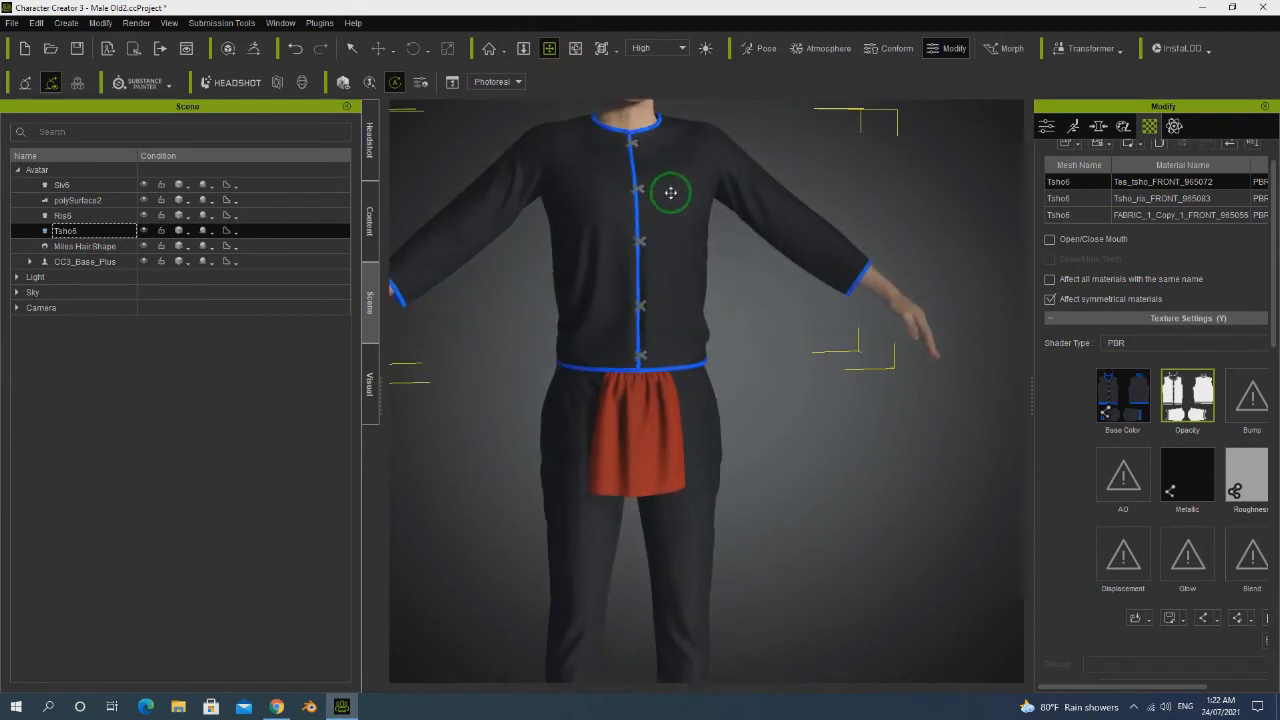
scroll(670, 193, "up", 3)
scroll(675, 214, "up", 1)
scroll(674, 171, "up", 2)
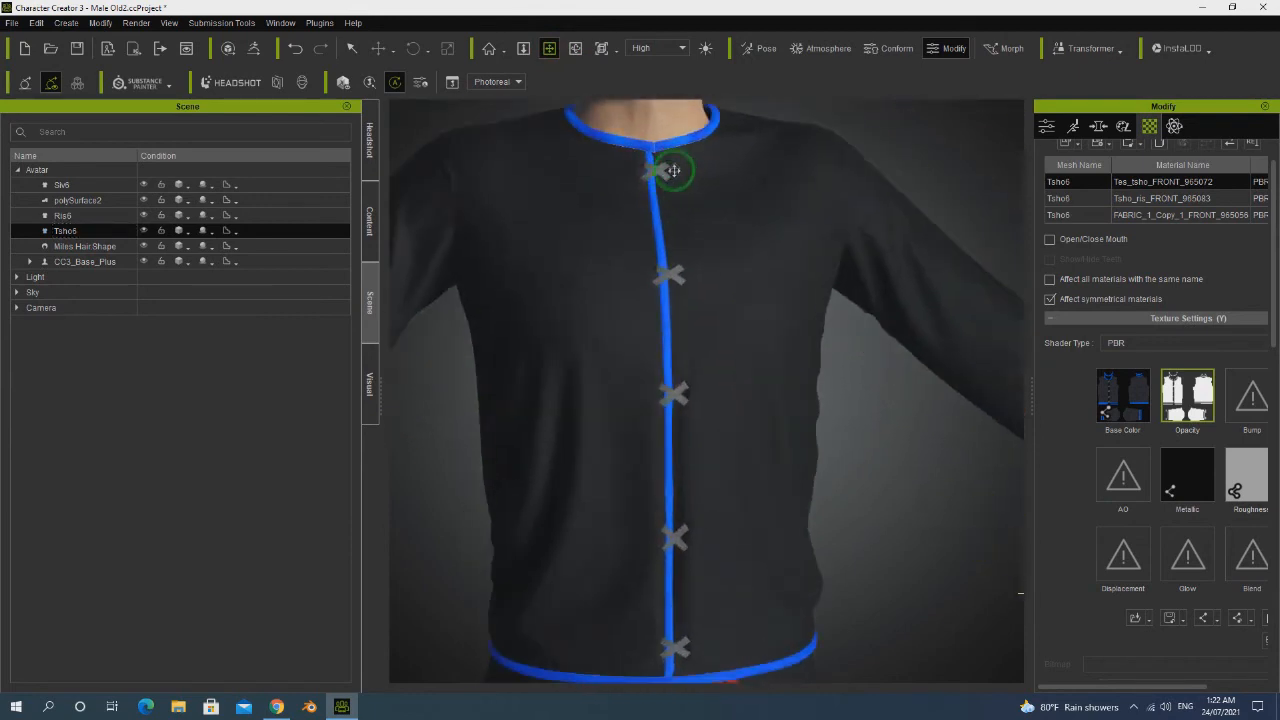
scroll(1200, 491, "down", 3)
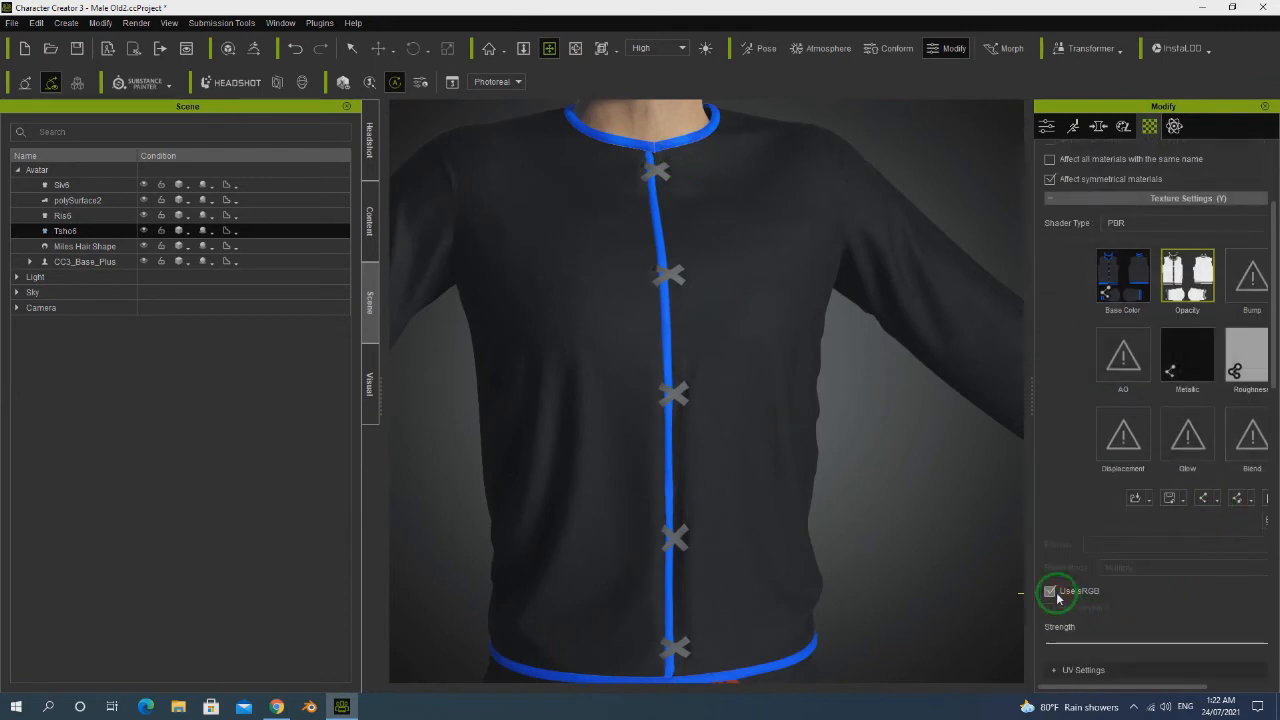
scroll(1160, 605, "down", 8)
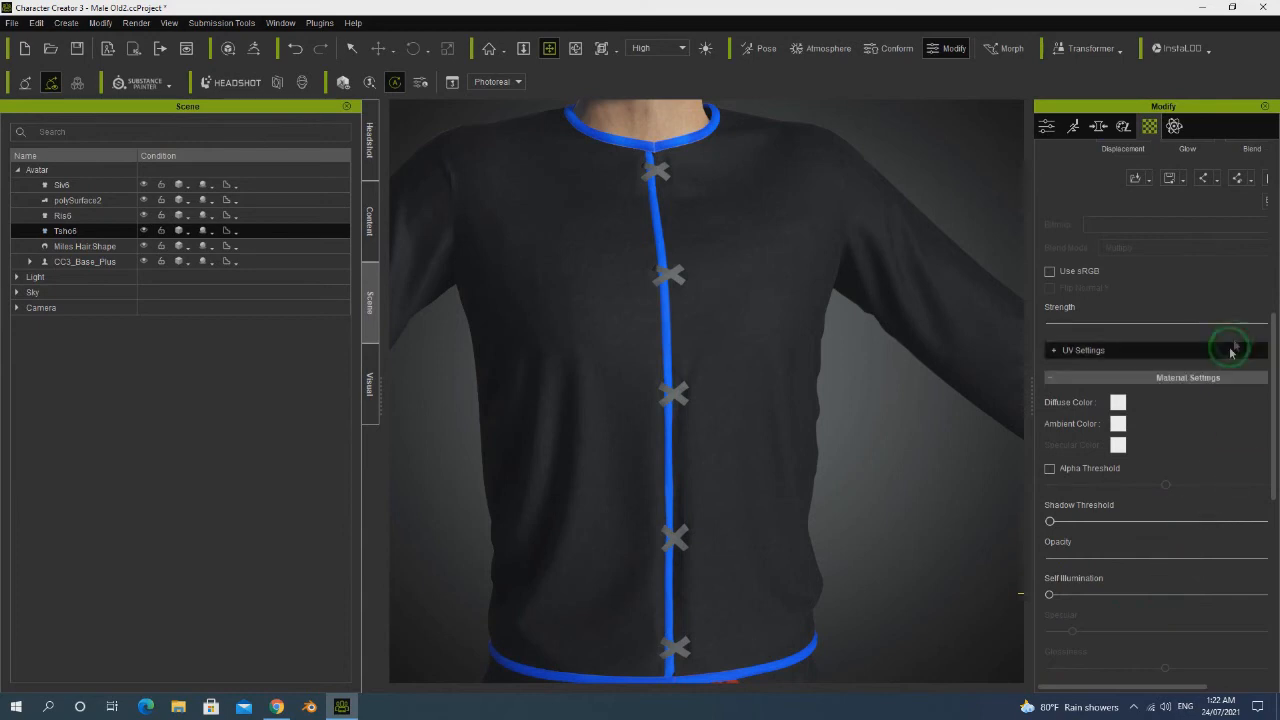
left_click_drag(1030, 369, 966, 395)
left_click_drag(1215, 326, 1002, 327)
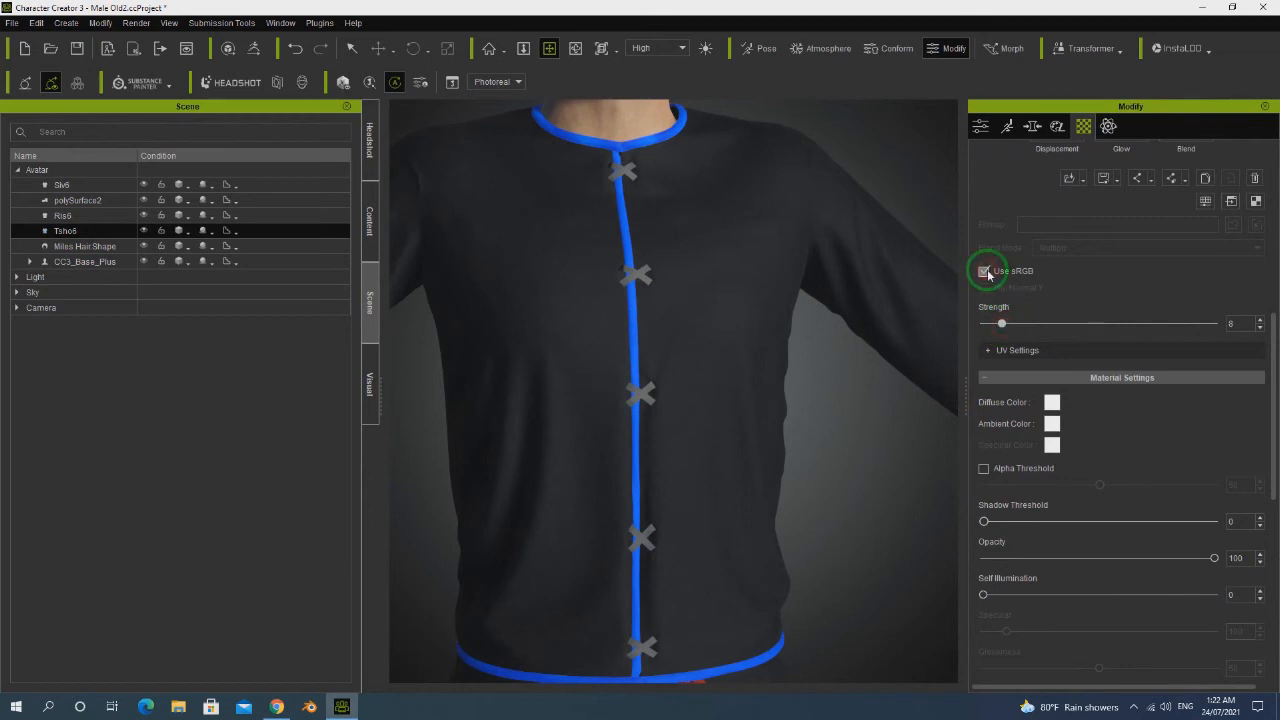
left_click(1084, 128)
left_click(1103, 127)
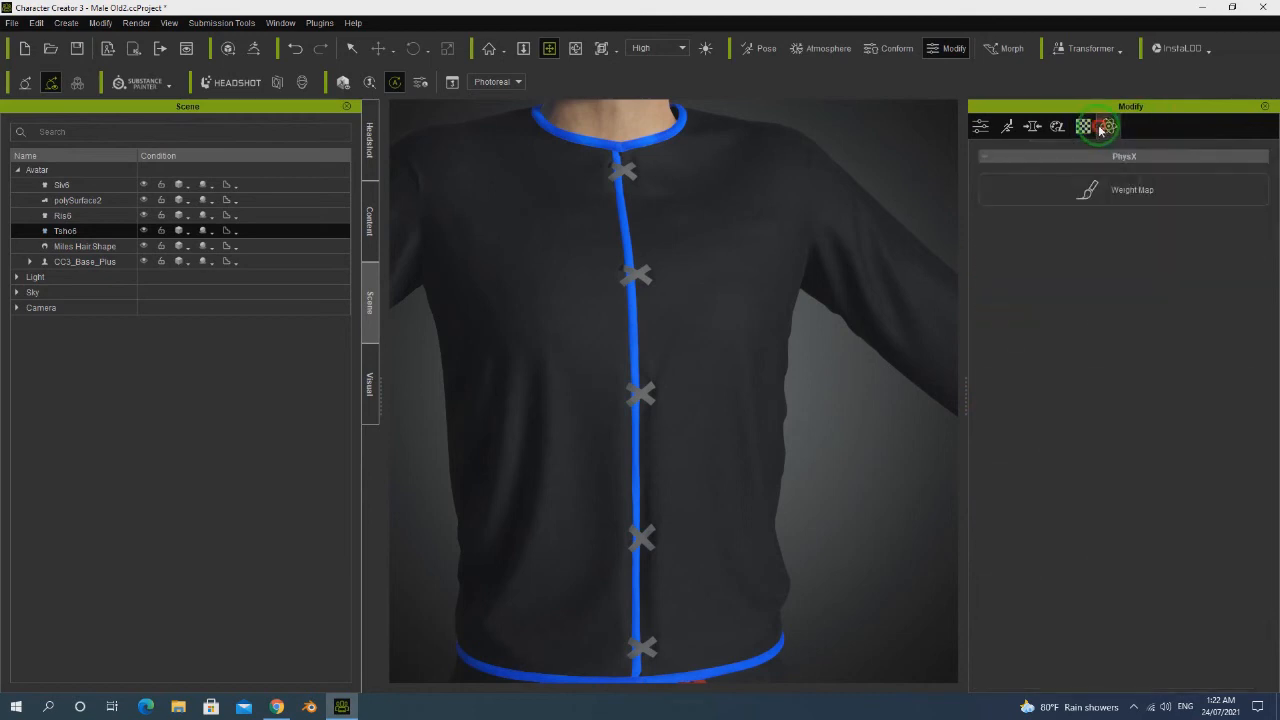
left_click(1086, 126)
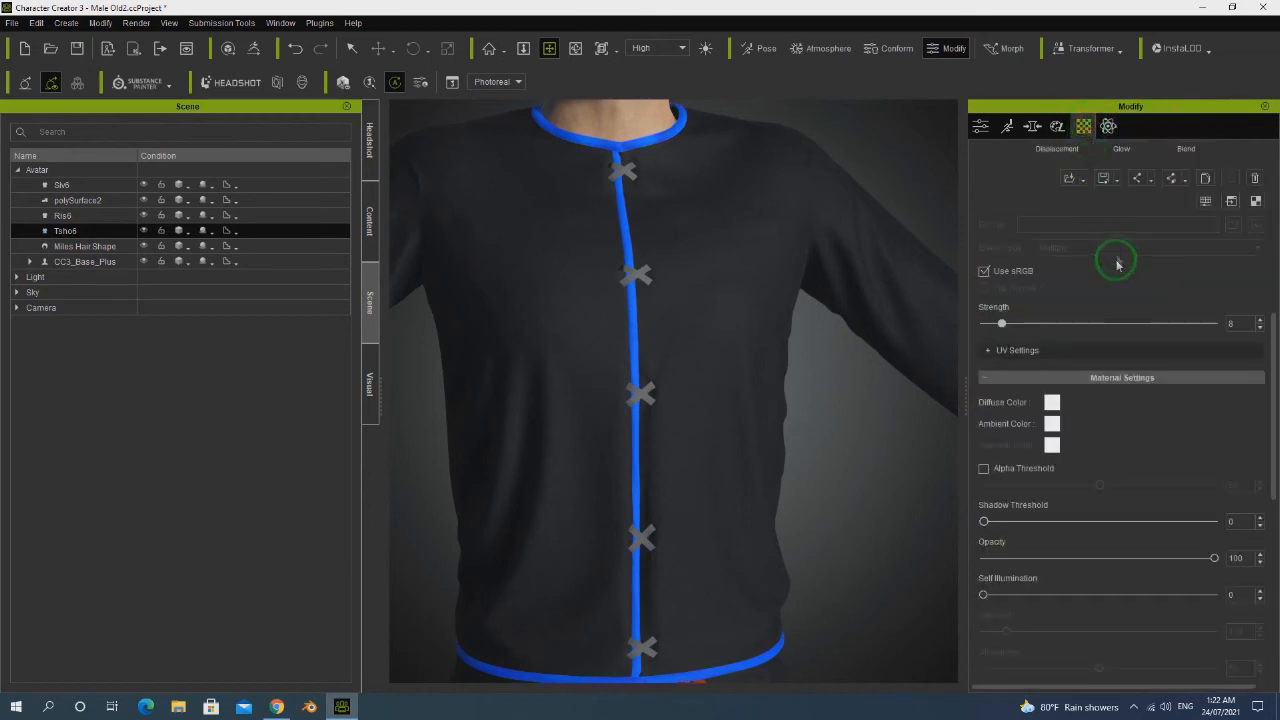
Load Tsho6_normal.png from the Tsho6 folder into the shirt's bump channel, with Normal as the input type.
scroll(1118, 267, "up", 3)
left_click(1185, 245)
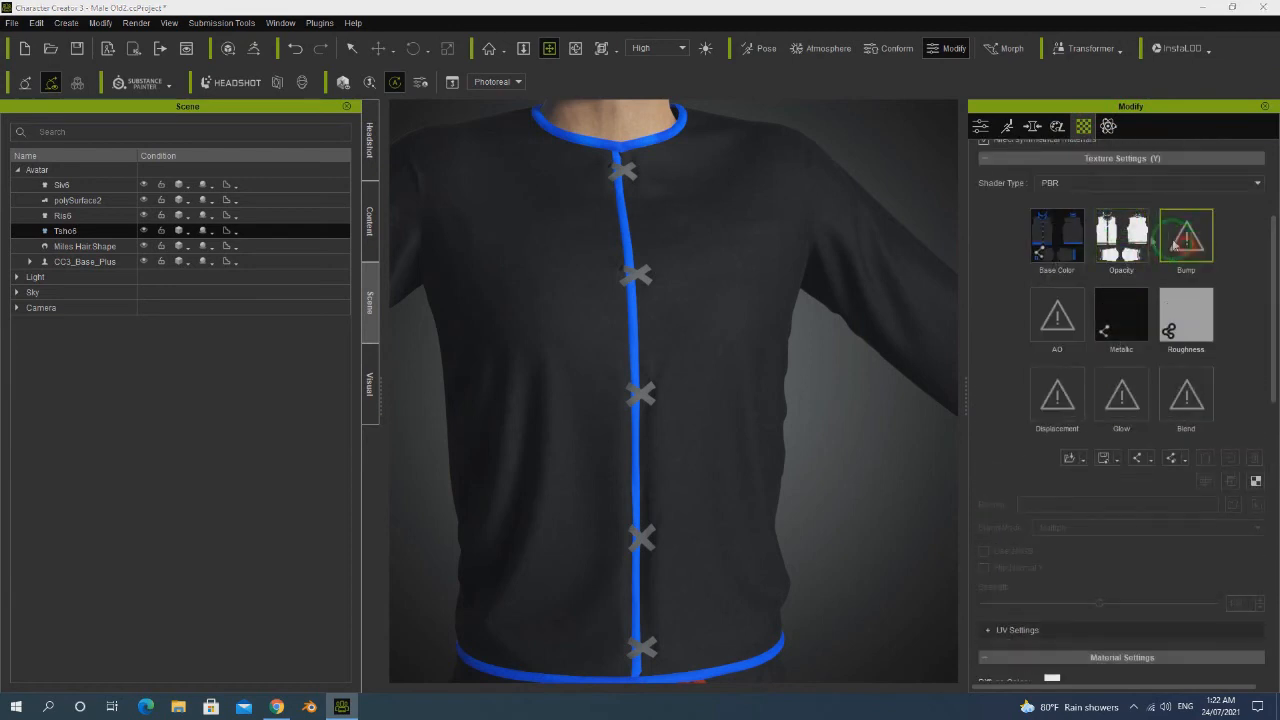
left_click(128, 48)
scroll(268, 224, "down", 3)
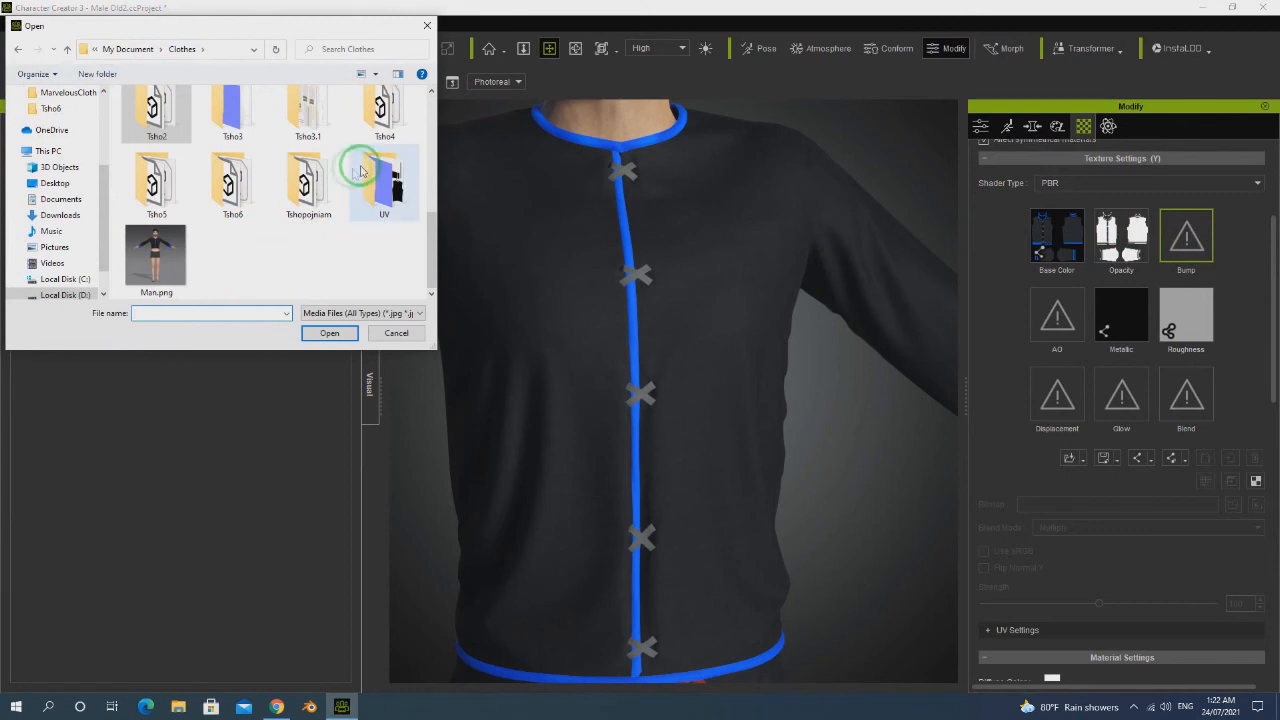
scroll(296, 186, "up", 2)
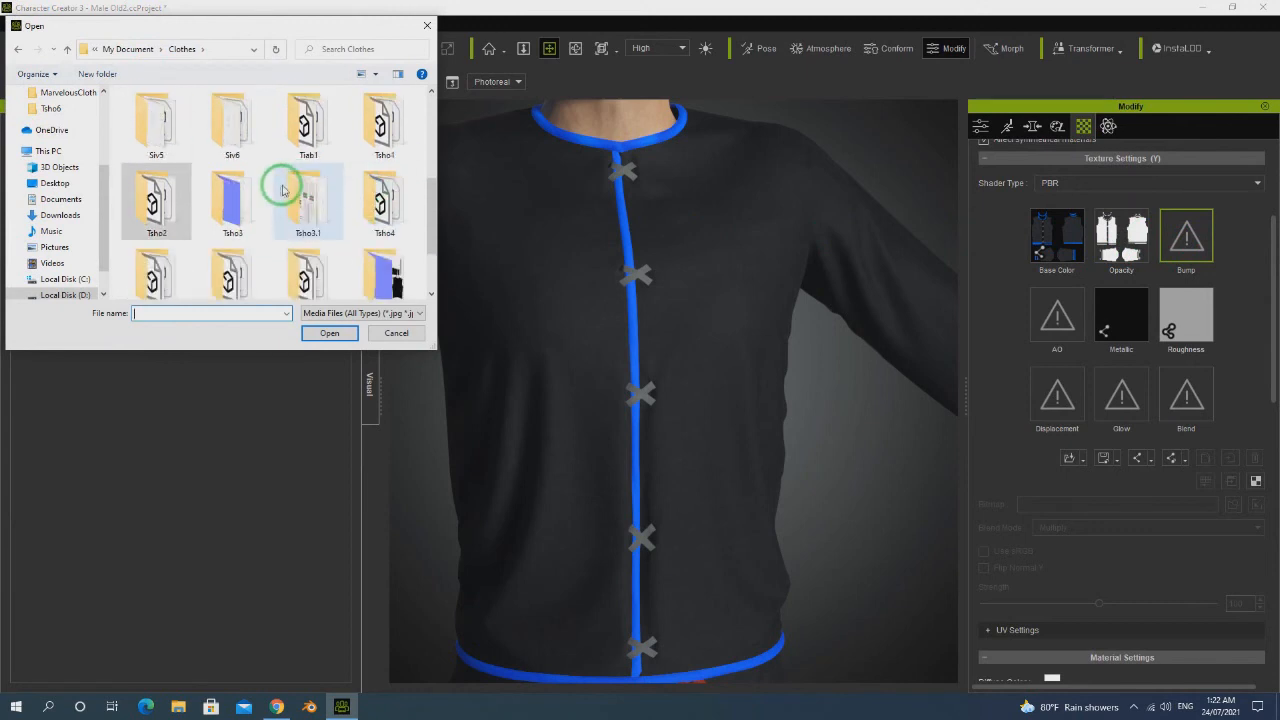
scroll(320, 190, "down", 2)
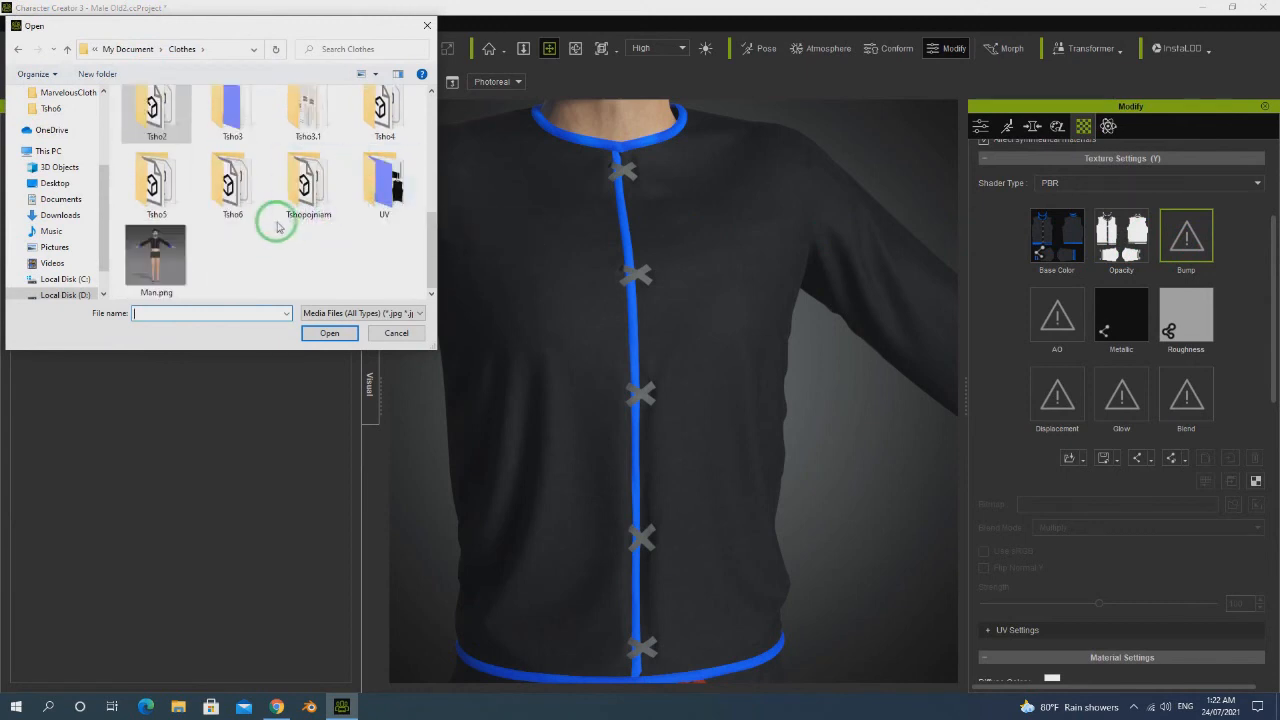
double_click(238, 190)
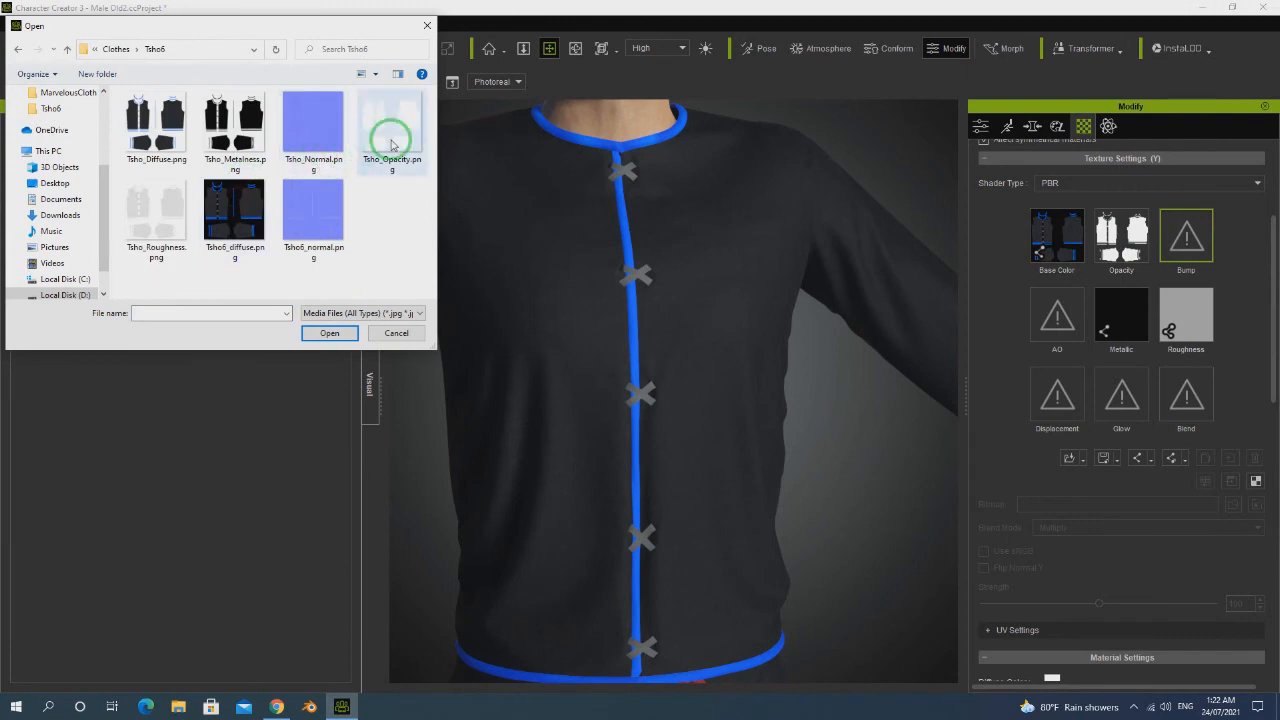
left_click(320, 230)
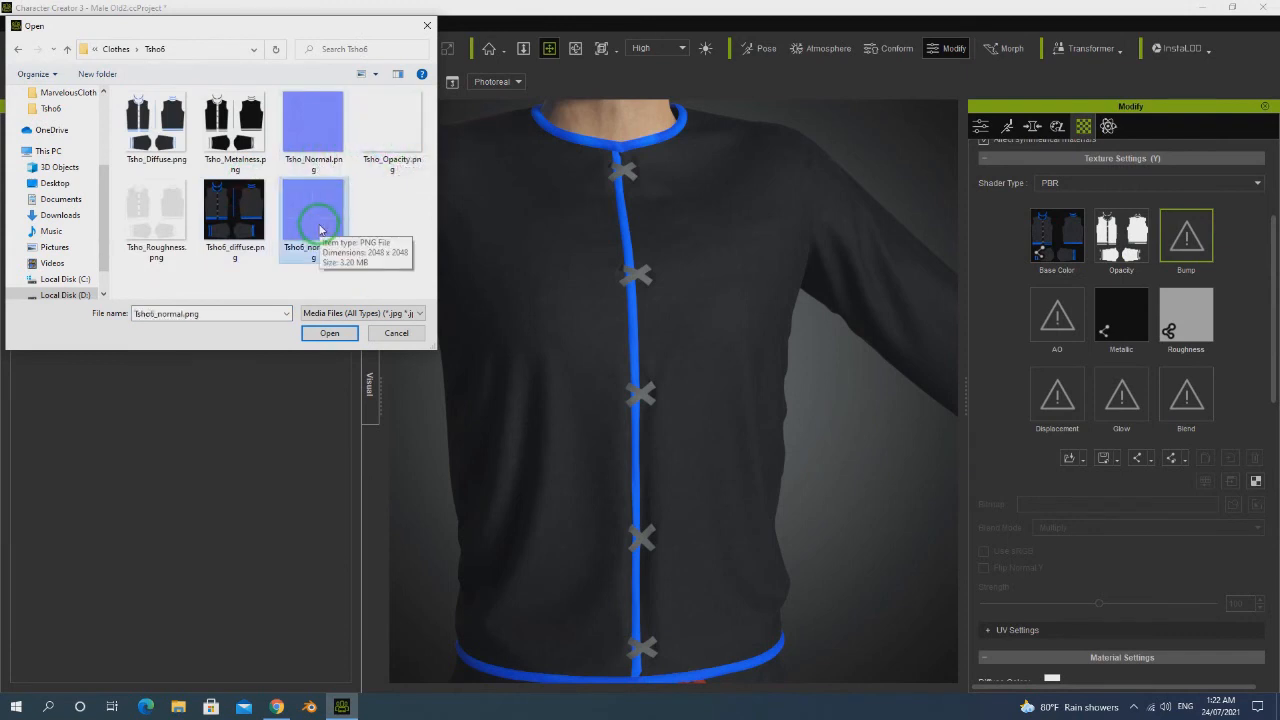
left_click(320, 146)
left_click(319, 230)
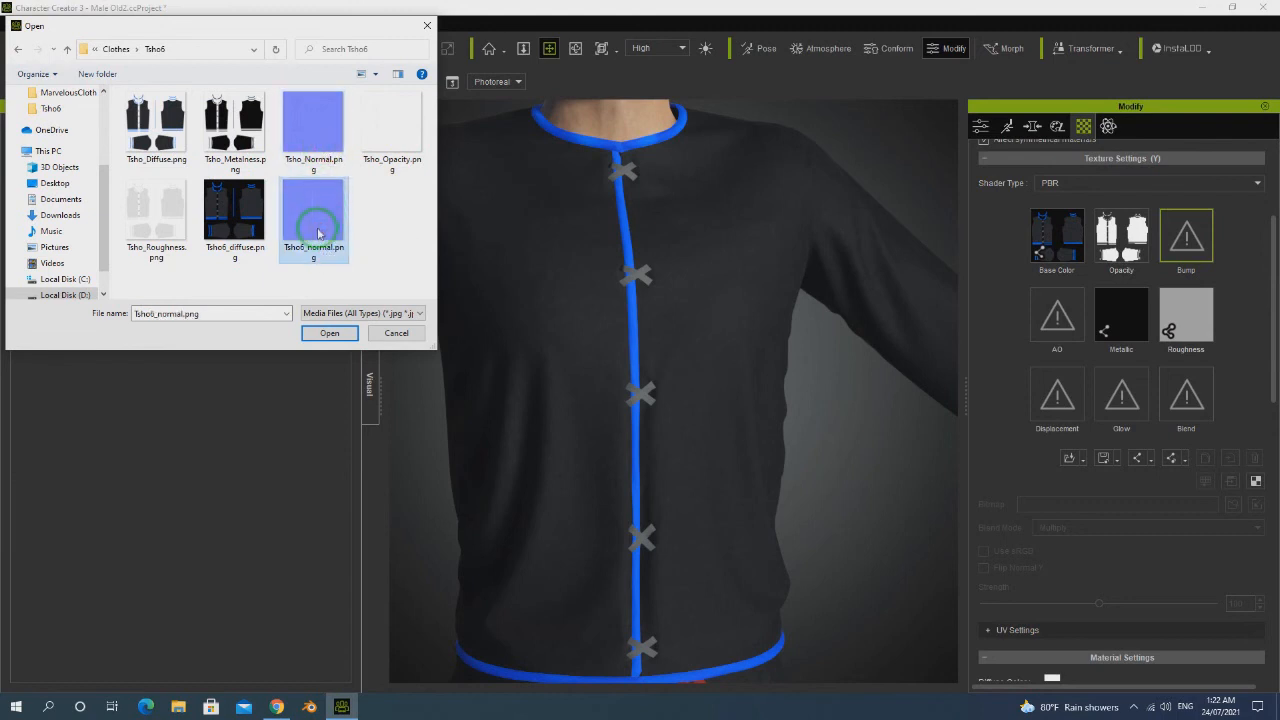
double_click(318, 233)
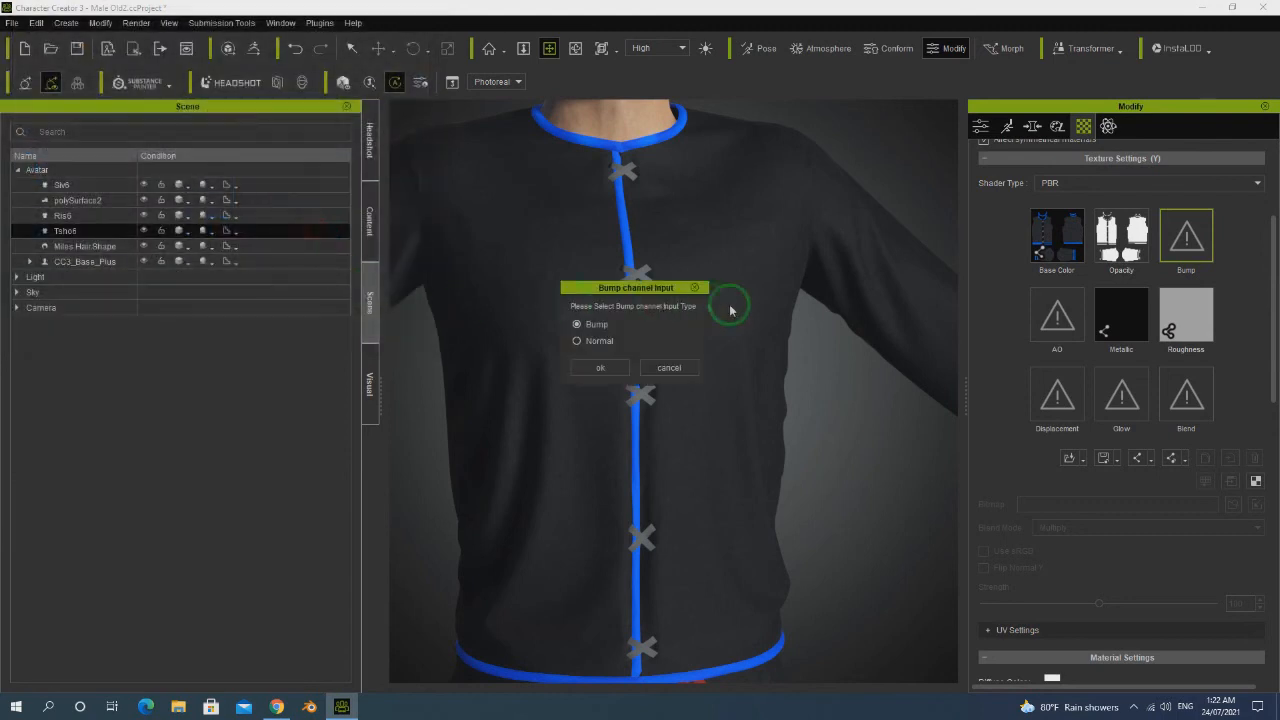
left_click(602, 341)
left_click(600, 367)
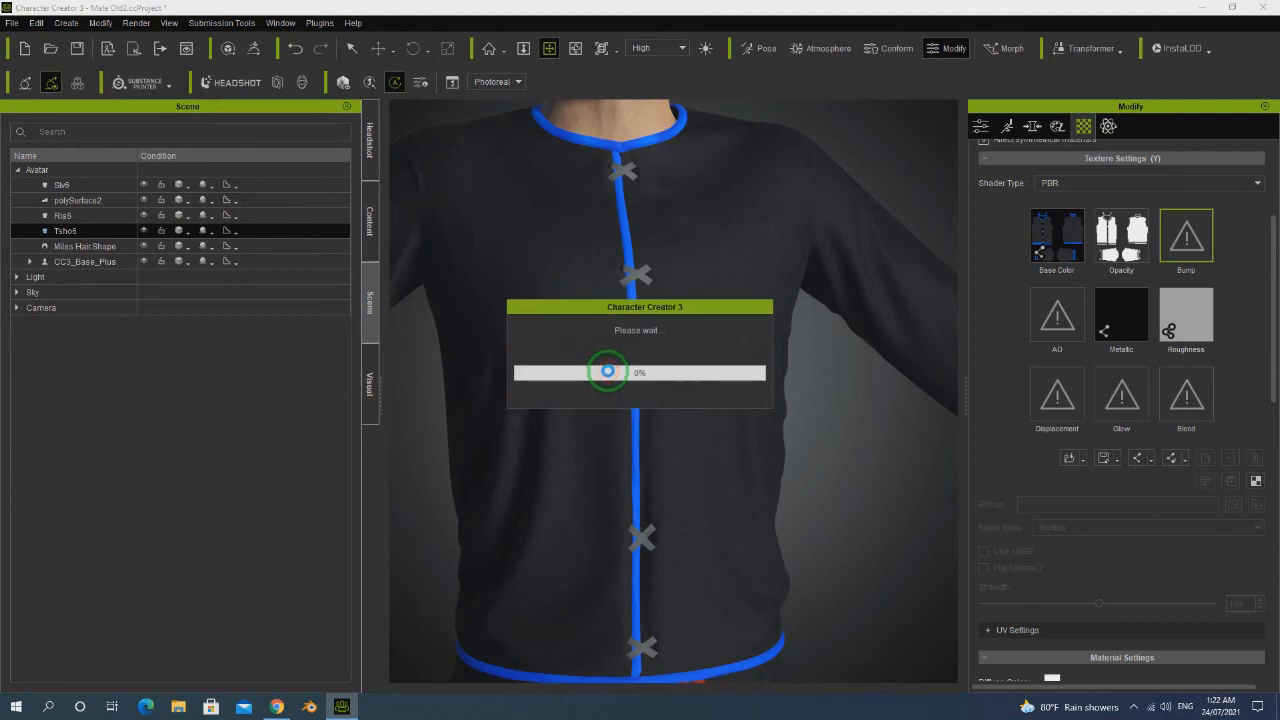
Enable Use sRGB for the shirt's bump texture and set its strength to 71.
left_click(1066, 320)
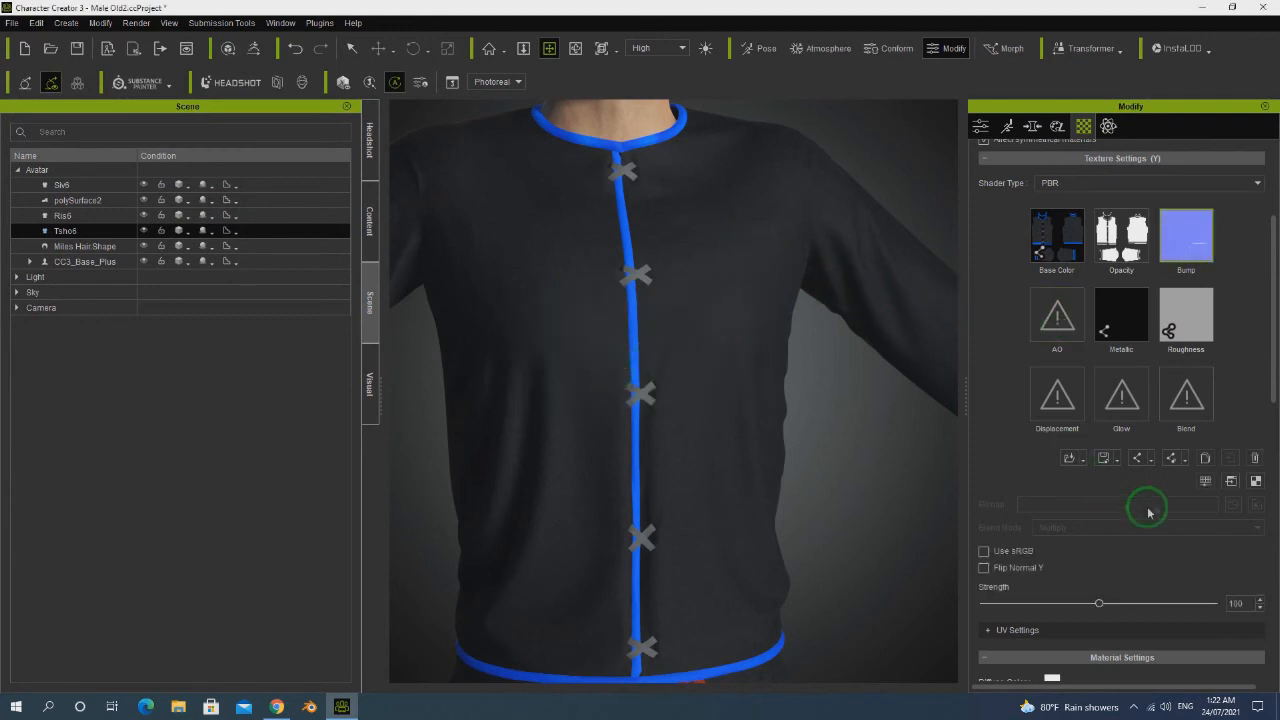
left_click(984, 553)
left_click(984, 552)
left_click(984, 552)
left_click_drag(786, 460, 754, 451)
left_click(1092, 614)
mouse_move(1100, 603)
left_mouse_down()
mouse_move(1034, 603)
mouse_move(1128, 603)
mouse_move(1065, 603)
left_mouse_up()
Set the shirt material's self-illumination to 21.
scroll(680, 546, "up", 3)
scroll(689, 511, "down", 5)
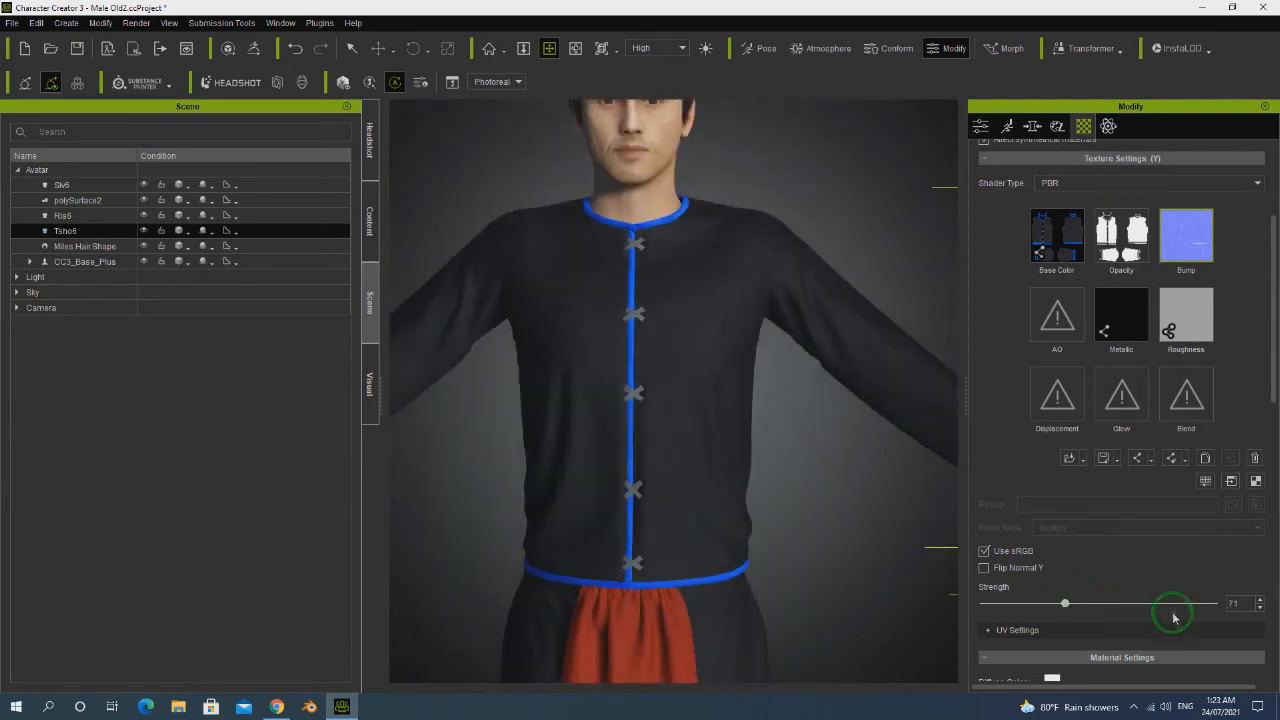
scroll(1173, 618, "down", 3)
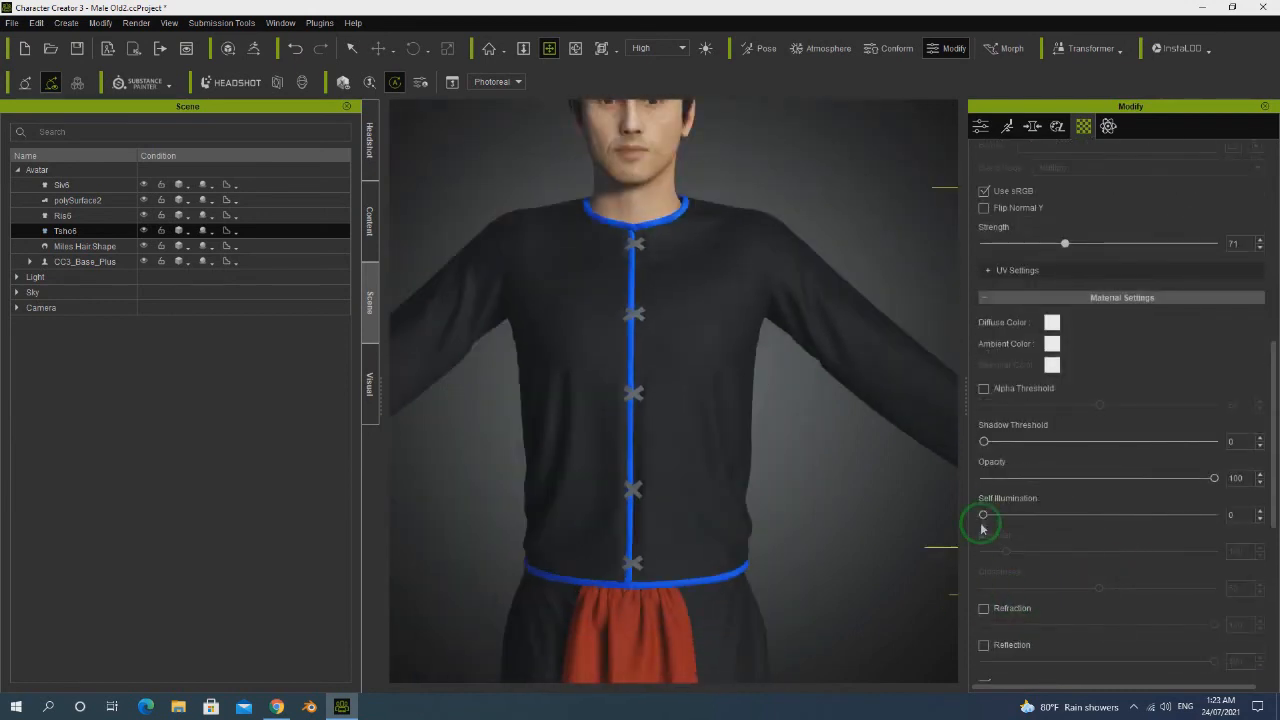
left_click_drag(1120, 516, 1035, 520)
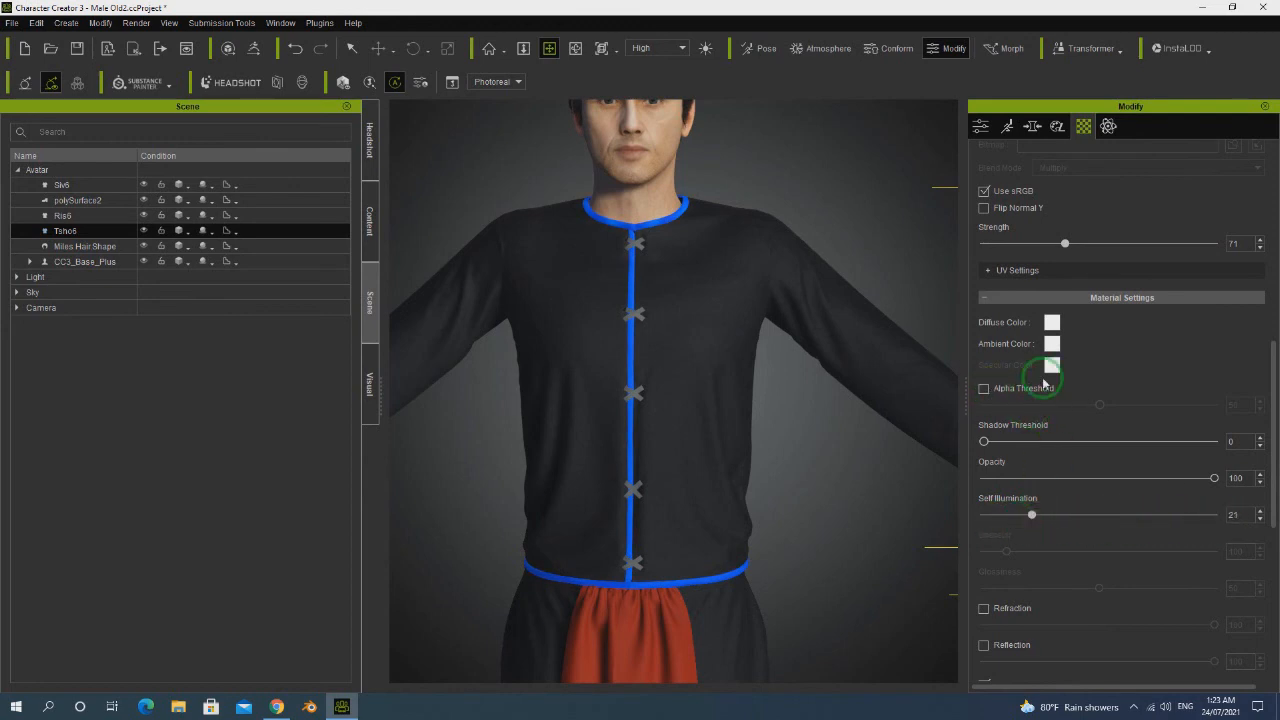
Load Tsho_Metalness.png from the Tsho6 folder into the shirt's metallic channel.
scroll(1090, 243, "up", 4)
double_click(1121, 315)
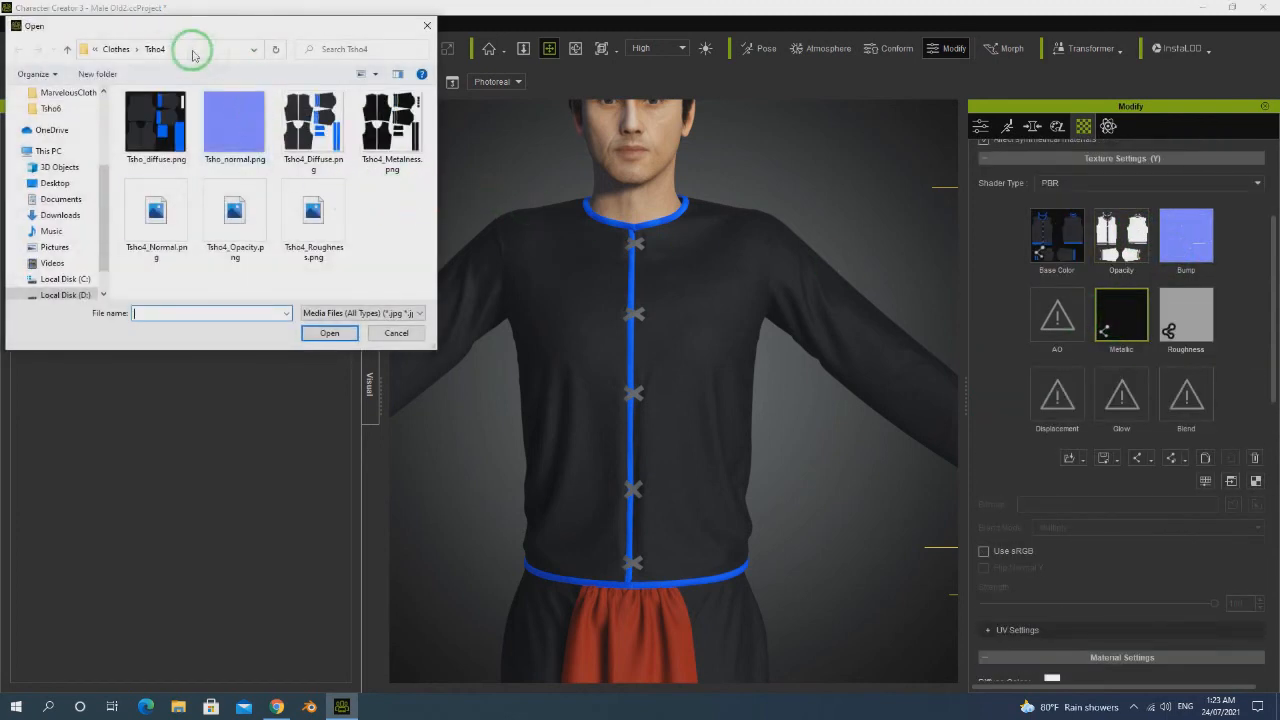
left_click(118, 50)
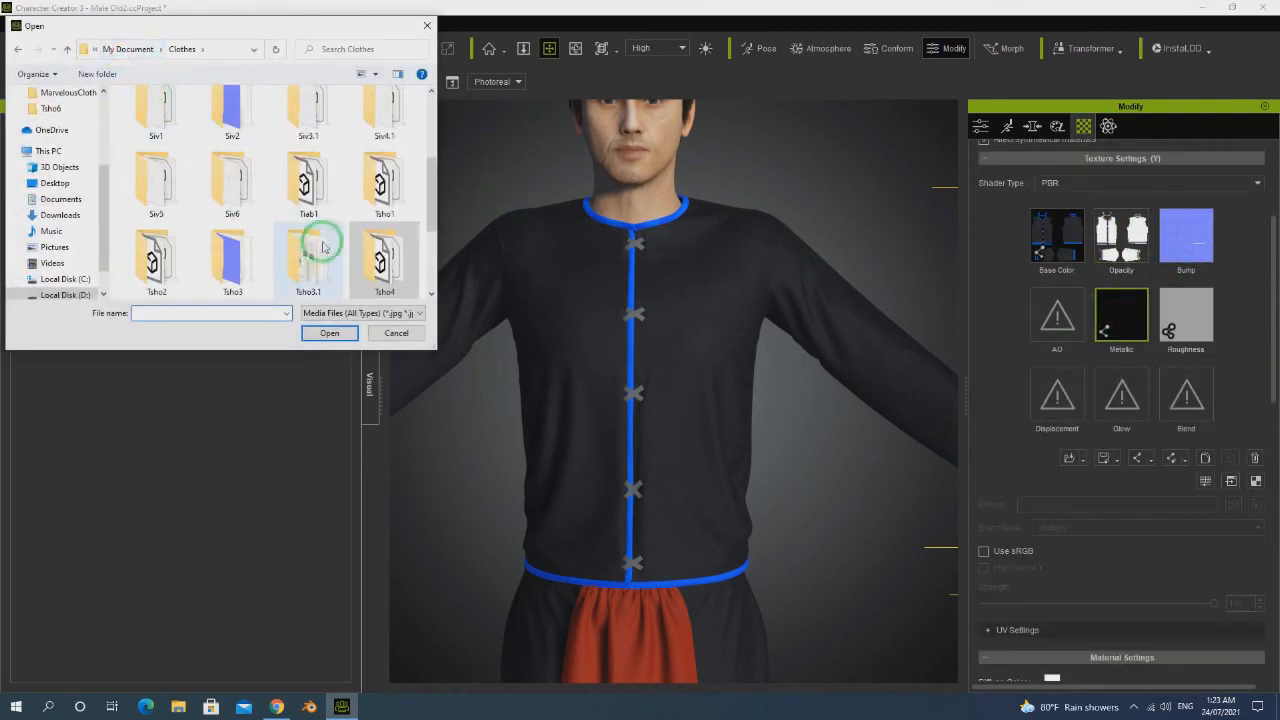
scroll(323, 229, "down", 2)
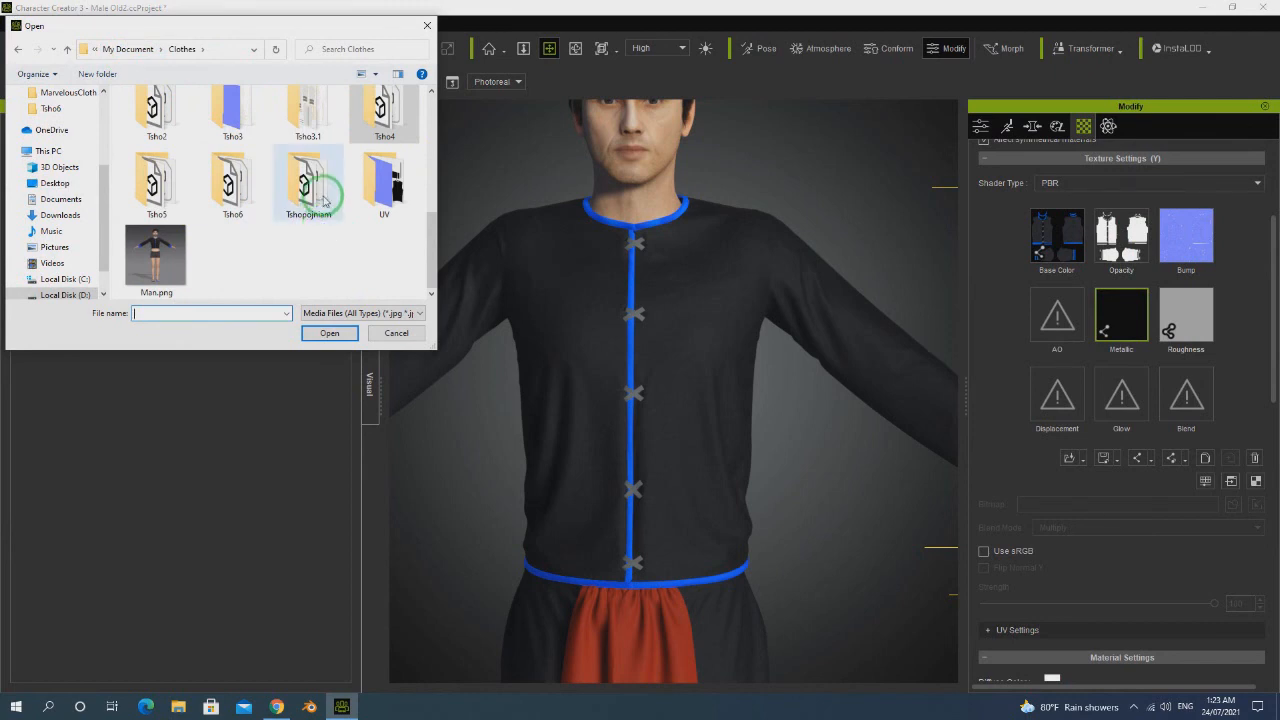
double_click(245, 210)
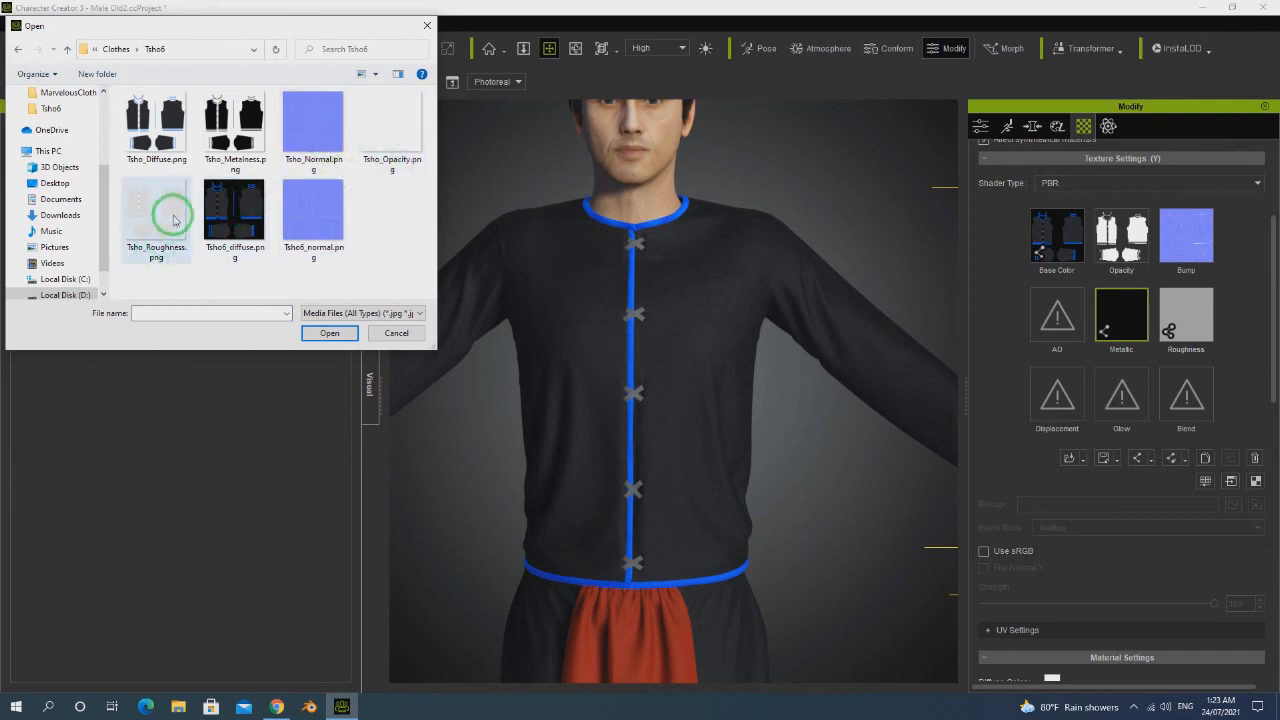
double_click(296, 216)
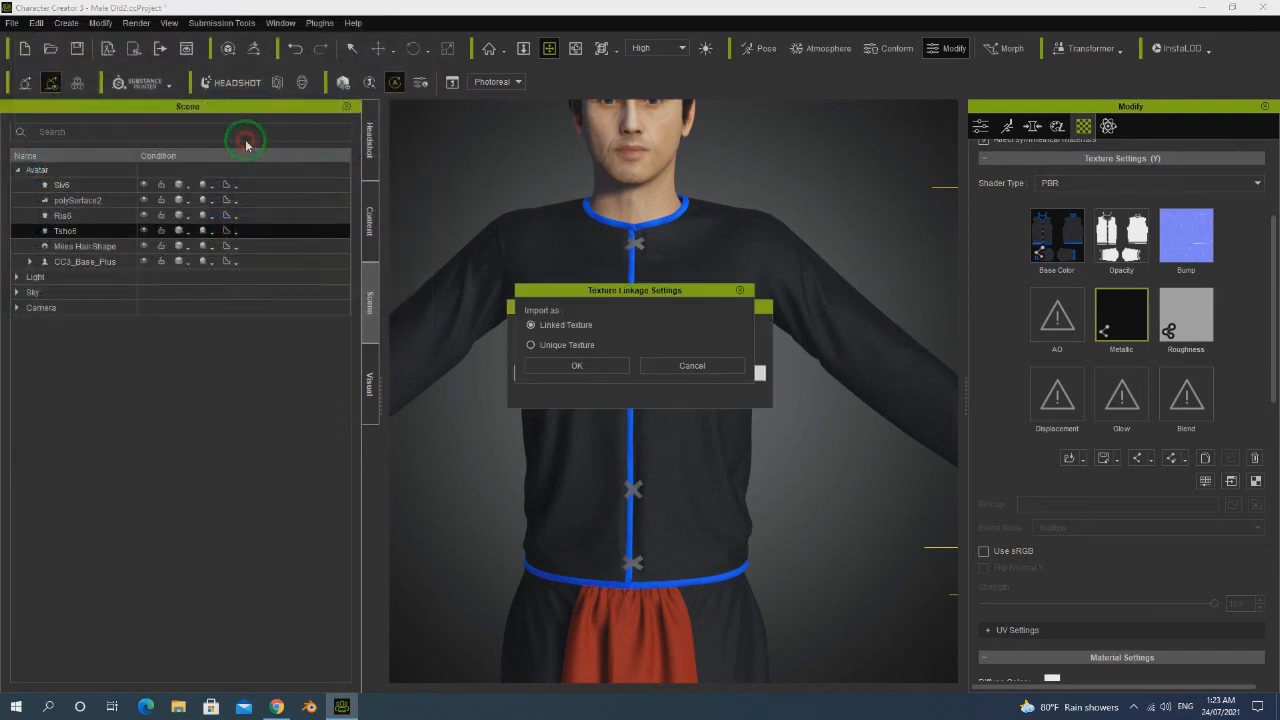
left_click(571, 360)
left_click(556, 345)
left_click(579, 365)
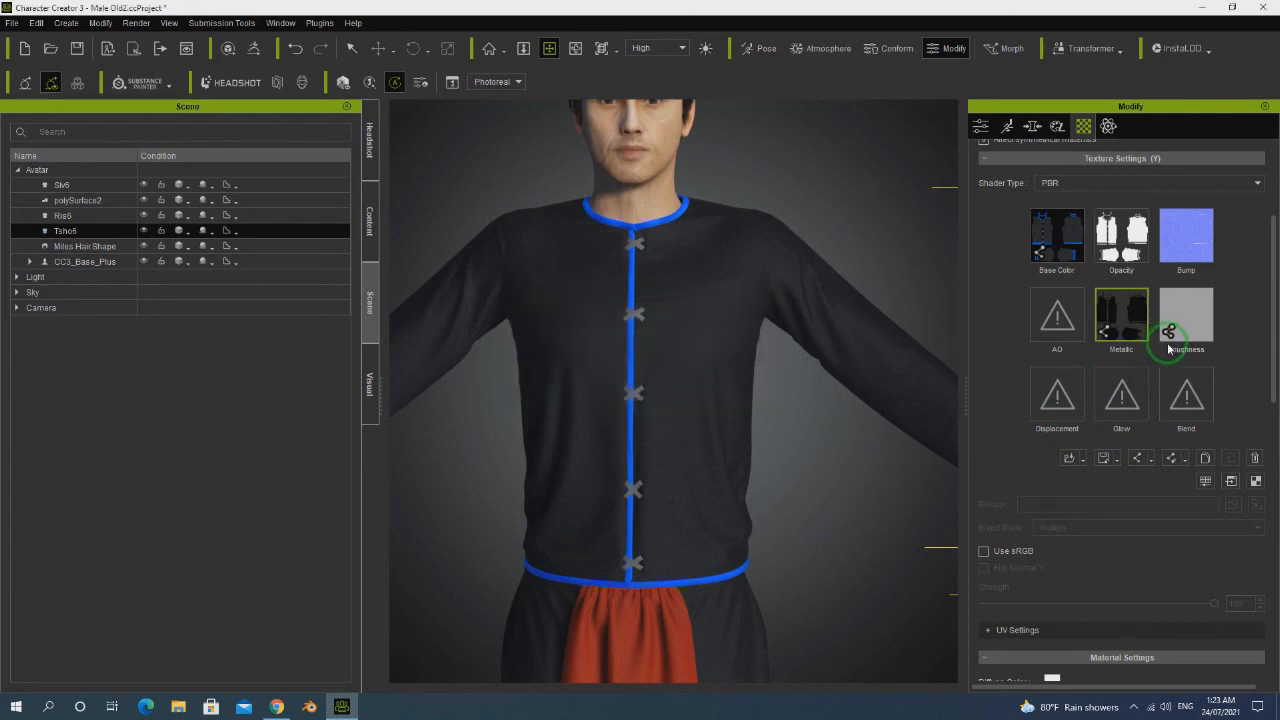
Load Tsho_Roughness.png from the Tsho6 folder into the shirt's roughness channel as a linked texture.
left_click(1184, 323)
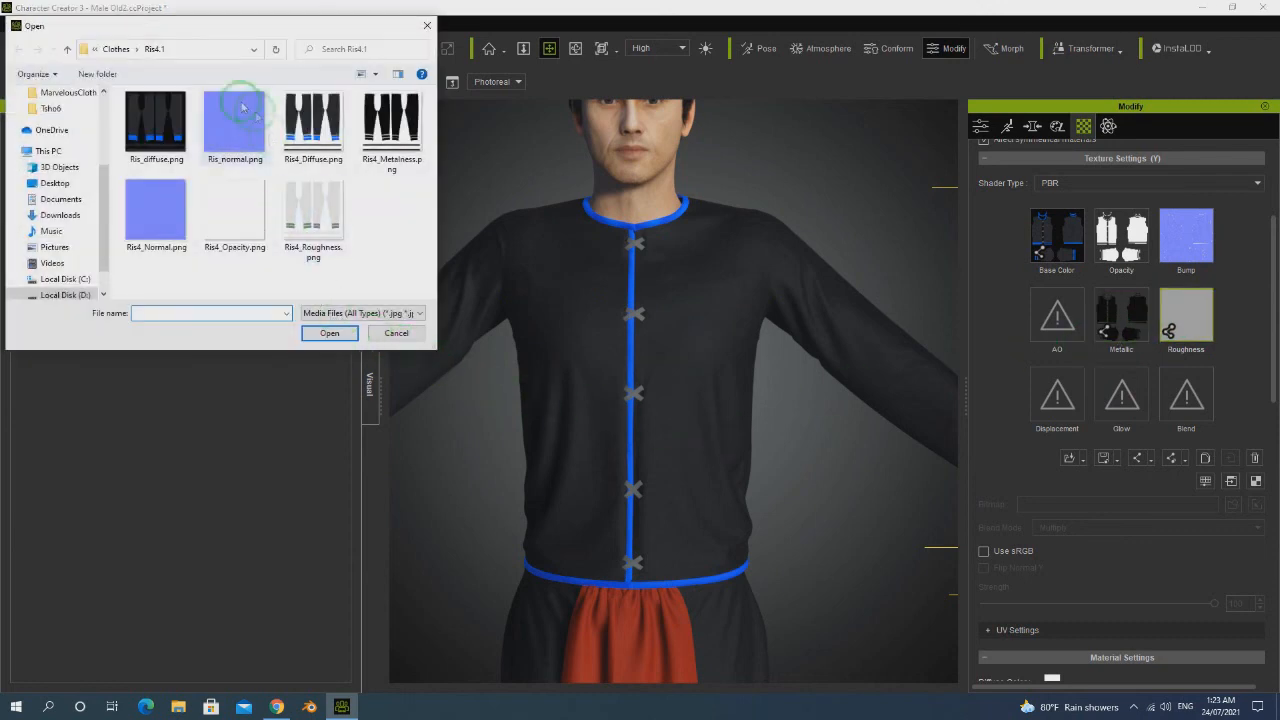
left_click(116, 49)
scroll(270, 240, "up", 1)
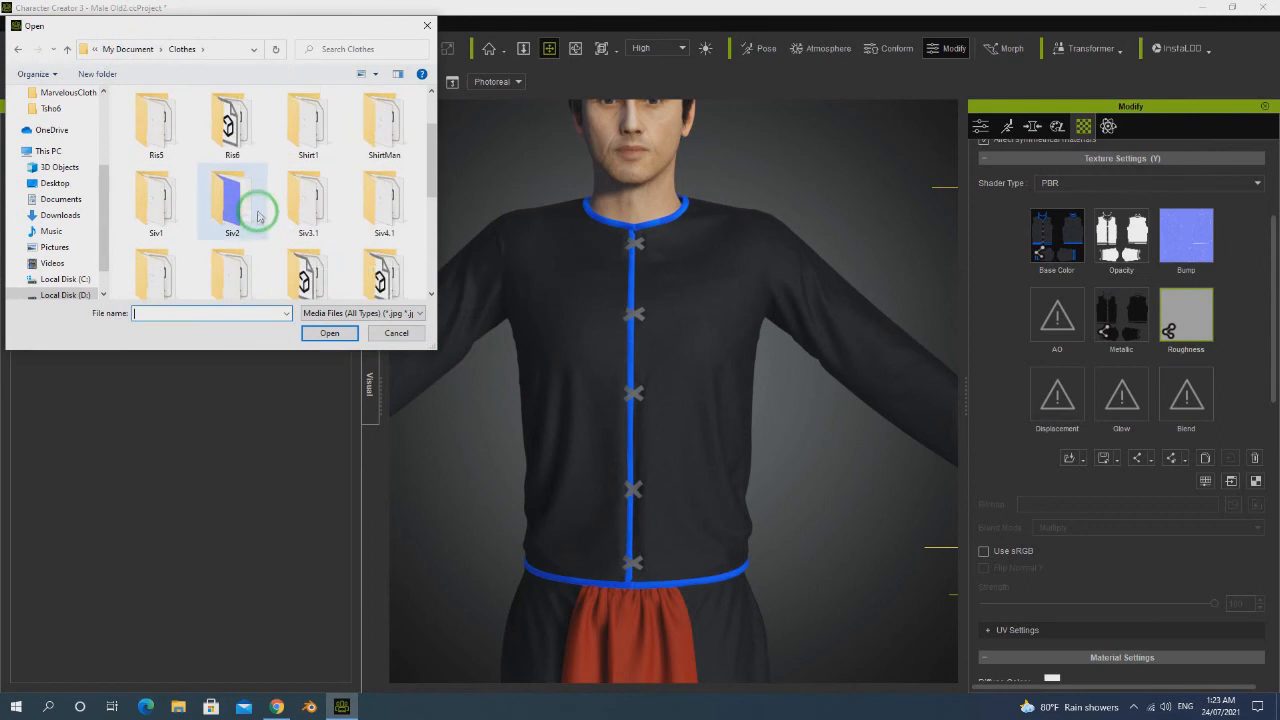
double_click(243, 257)
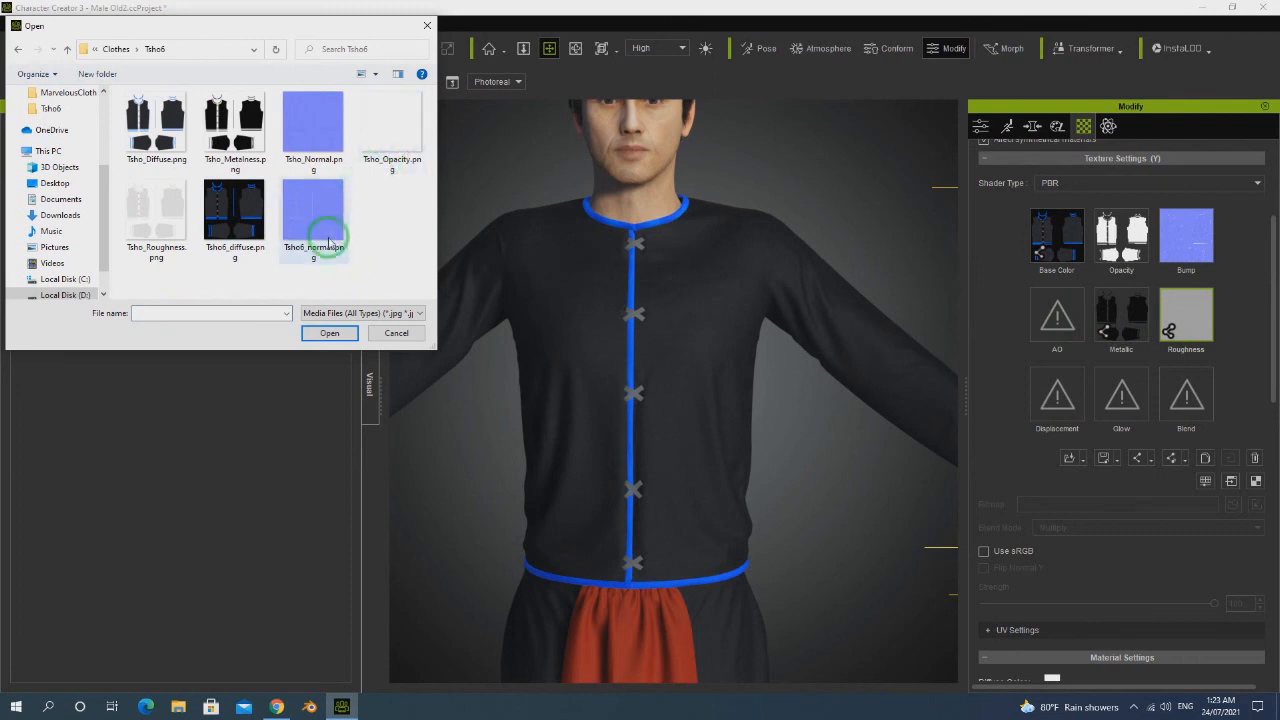
double_click(160, 208)
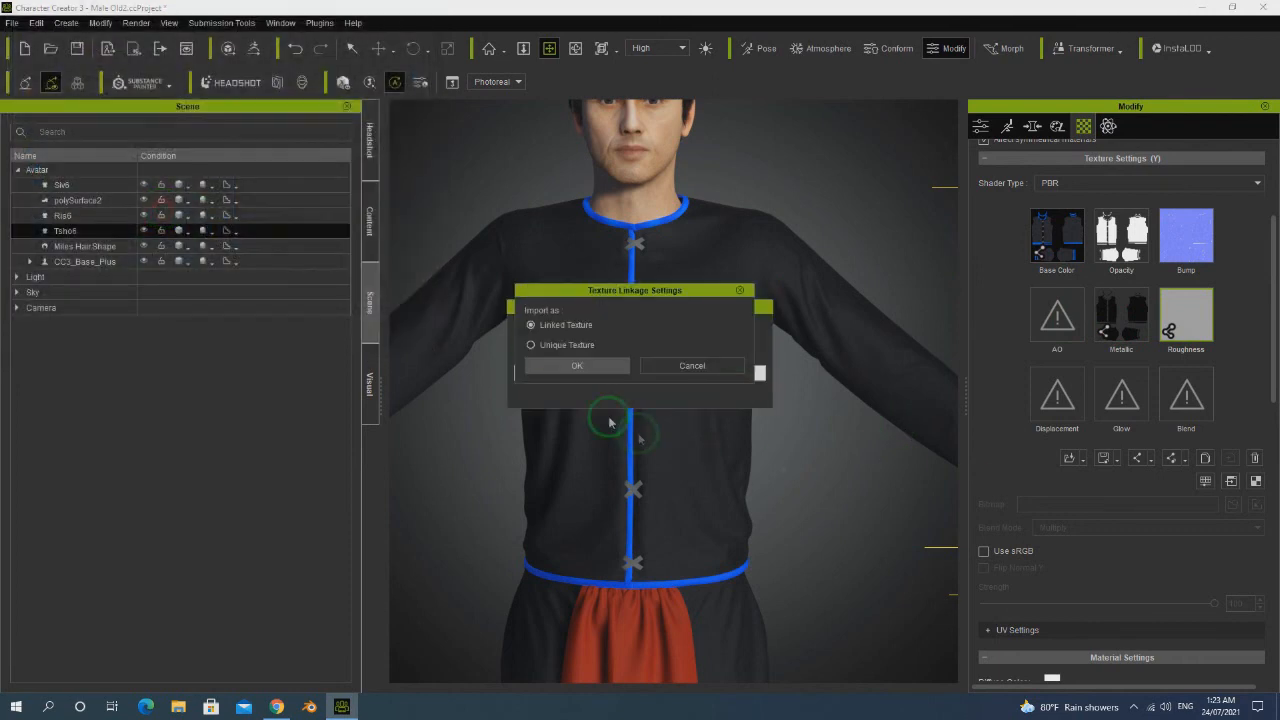
left_click(571, 365)
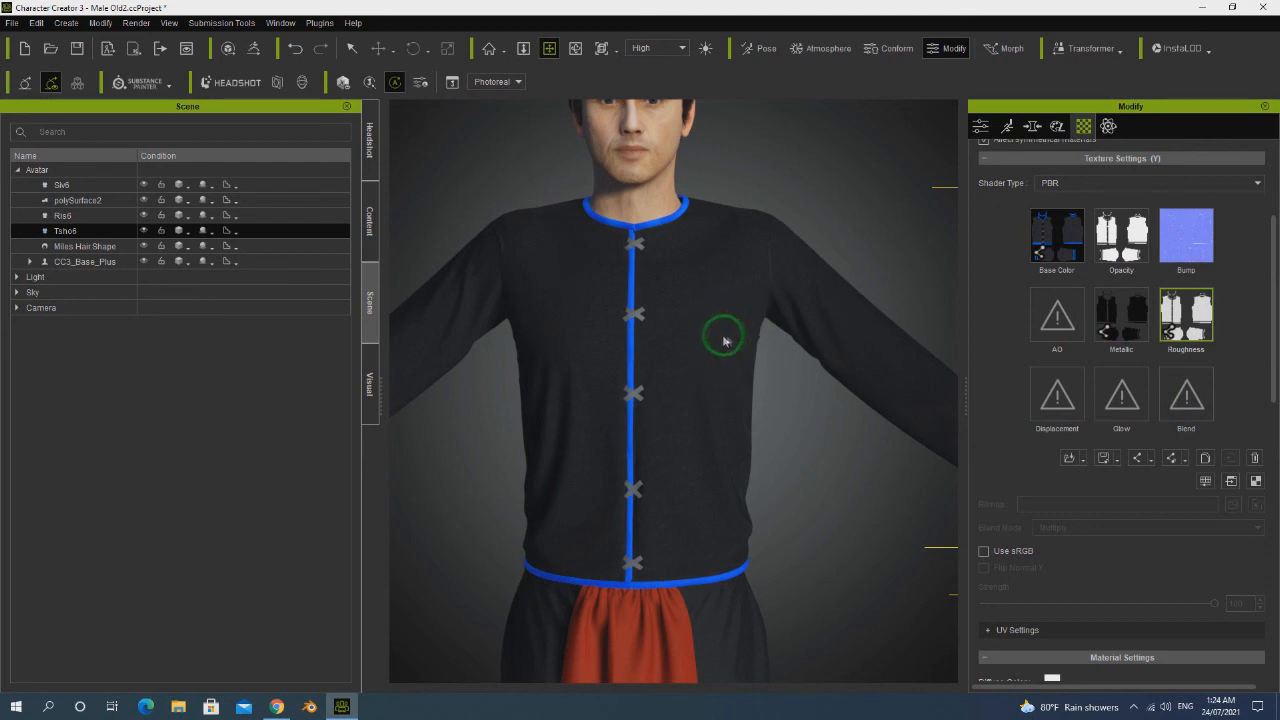
Compare the shirt with and without the auxiliary light, and leave the light switched on.
scroll(694, 138, "down", 2)
scroll(700, 275, "down", 1)
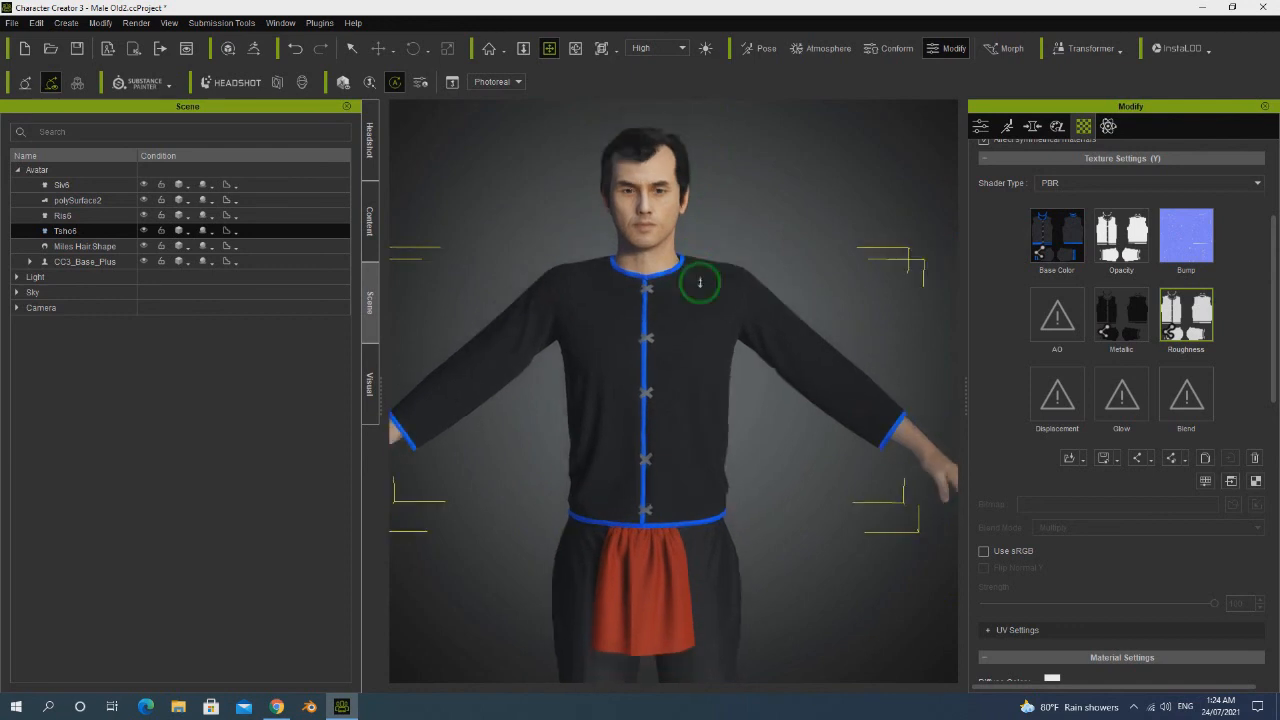
left_click(706, 48)
scroll(690, 341, "up", 3)
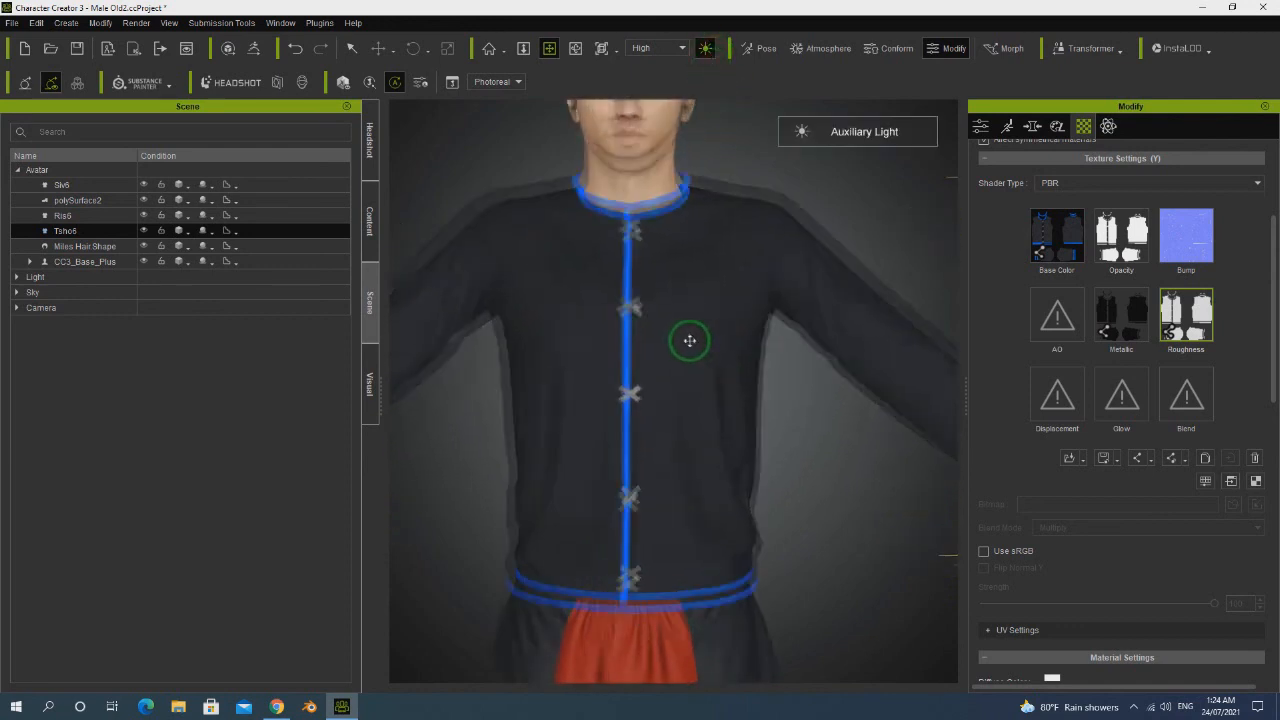
scroll(689, 330, "up", 2)
scroll(690, 320, "down", 5)
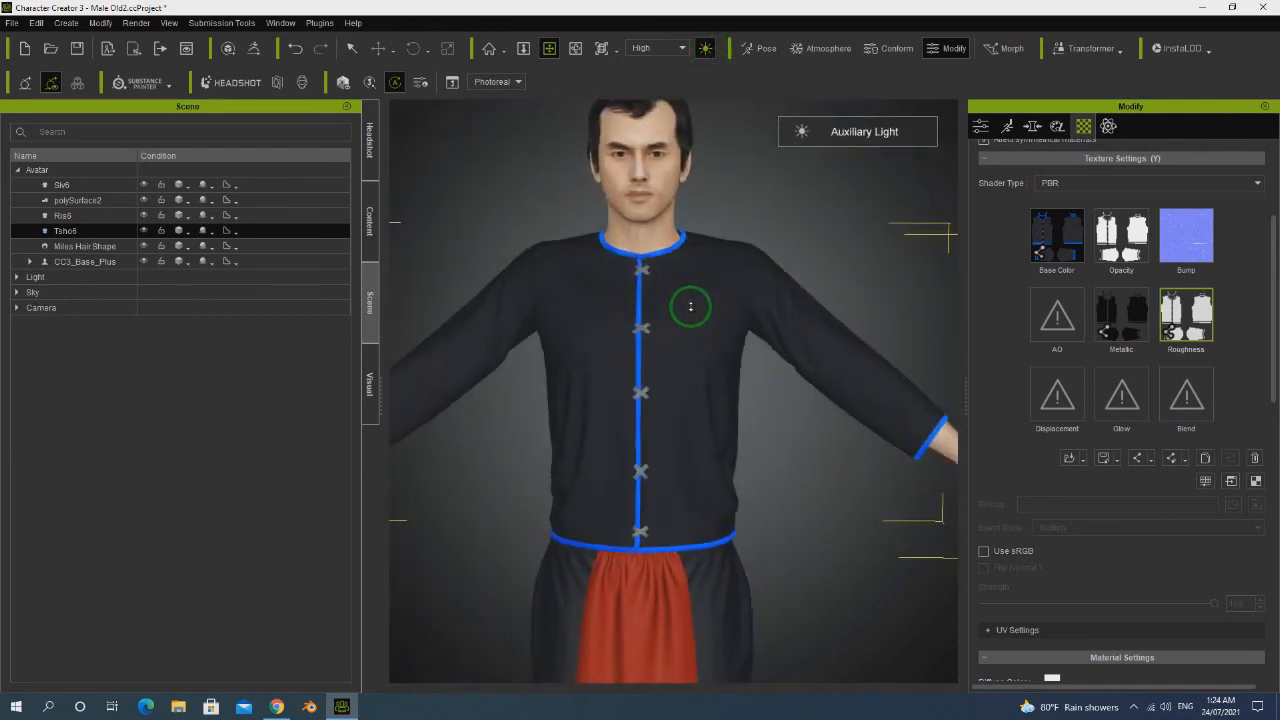
left_click(706, 48)
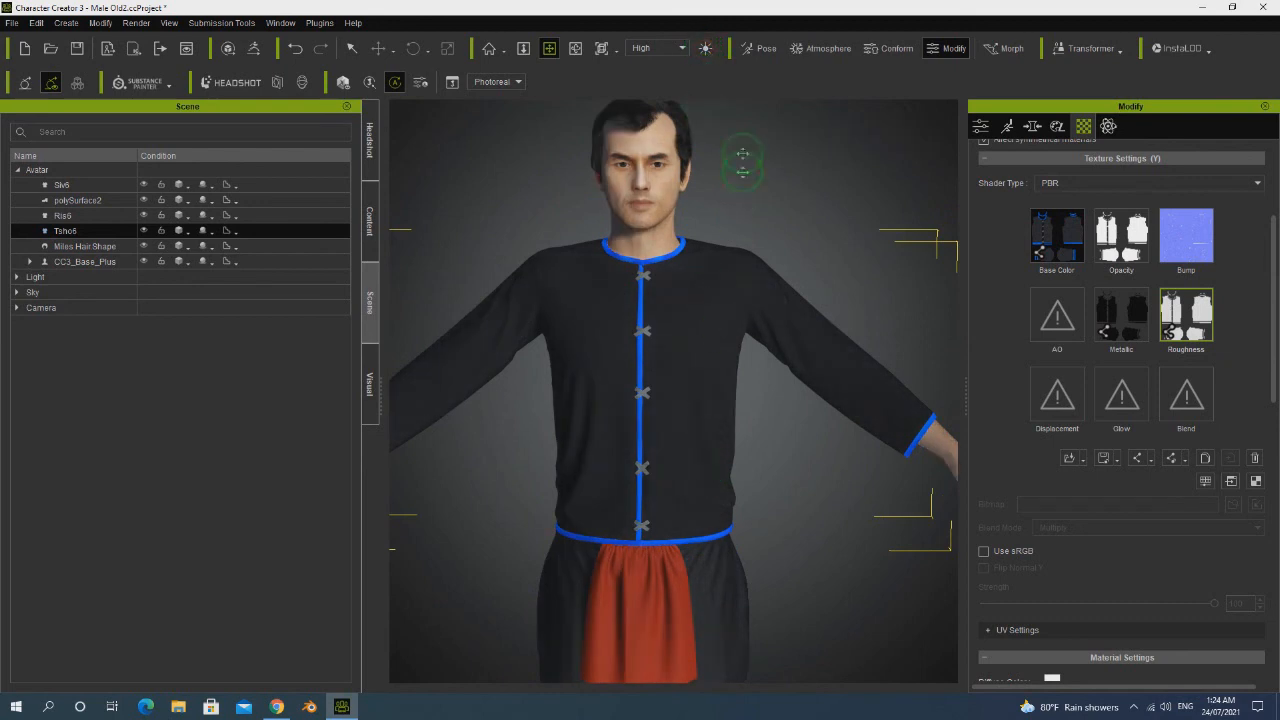
left_click(706, 48)
Inspect the shirt and trousers from several angles and distances under the auxiliary light.
right_click_drag(763, 606, 496, 603)
middle_click_drag(662, 606, 660, 358)
mouse_move(655, 470)
right_mouse_down()
mouse_move(832, 458)
mouse_move(674, 471)
right_mouse_up()
middle_click_drag(714, 243, 664, 424)
right_click_drag(626, 423, 694, 429)
scroll(659, 375, "down", 3)
scroll(659, 375, "up", 5)
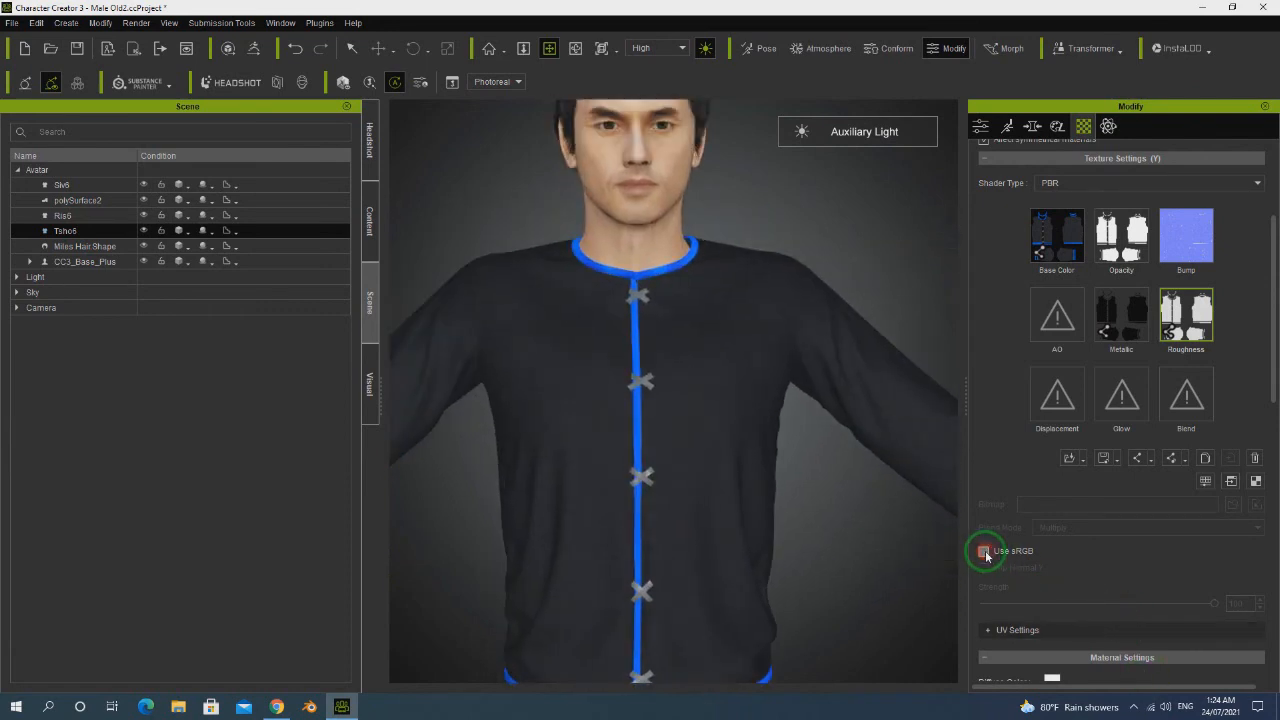
Raise the shirt material's self-illumination to 32 and check the shirt close up and at full view.
scroll(1088, 586, "down", 5)
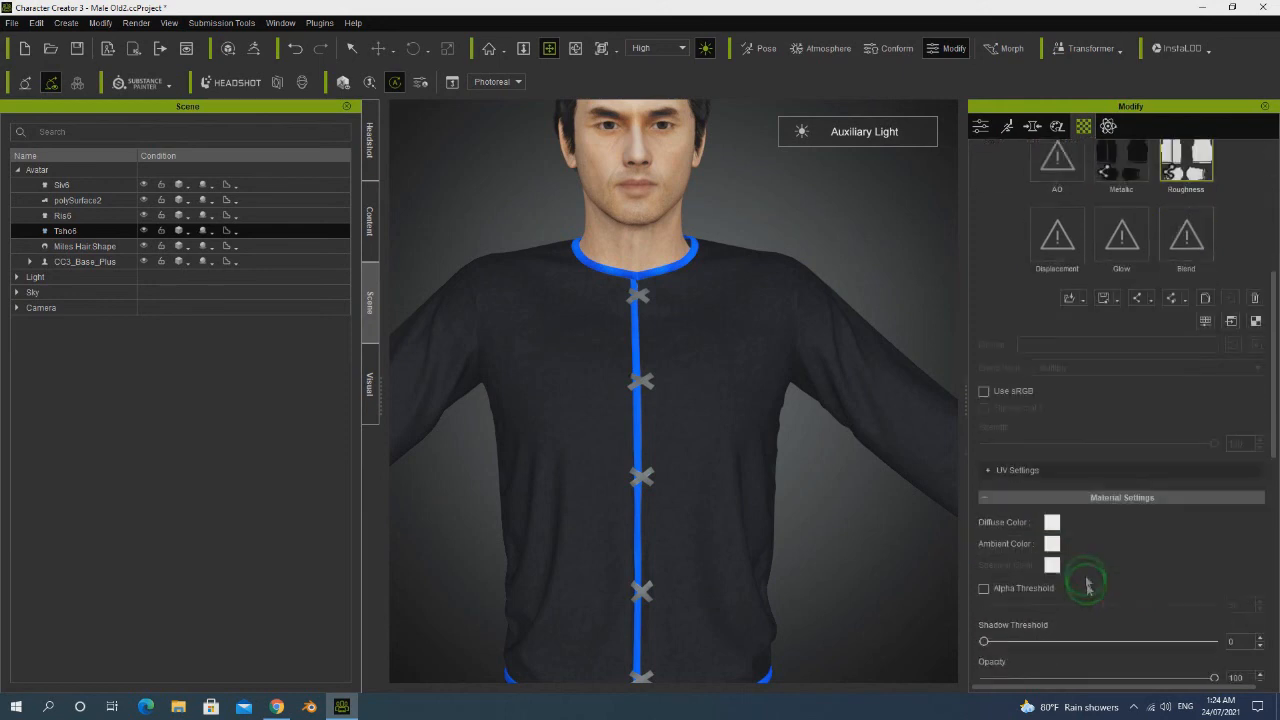
left_click_drag(1030, 597, 1057, 601)
scroll(1165, 259, "up", 6)
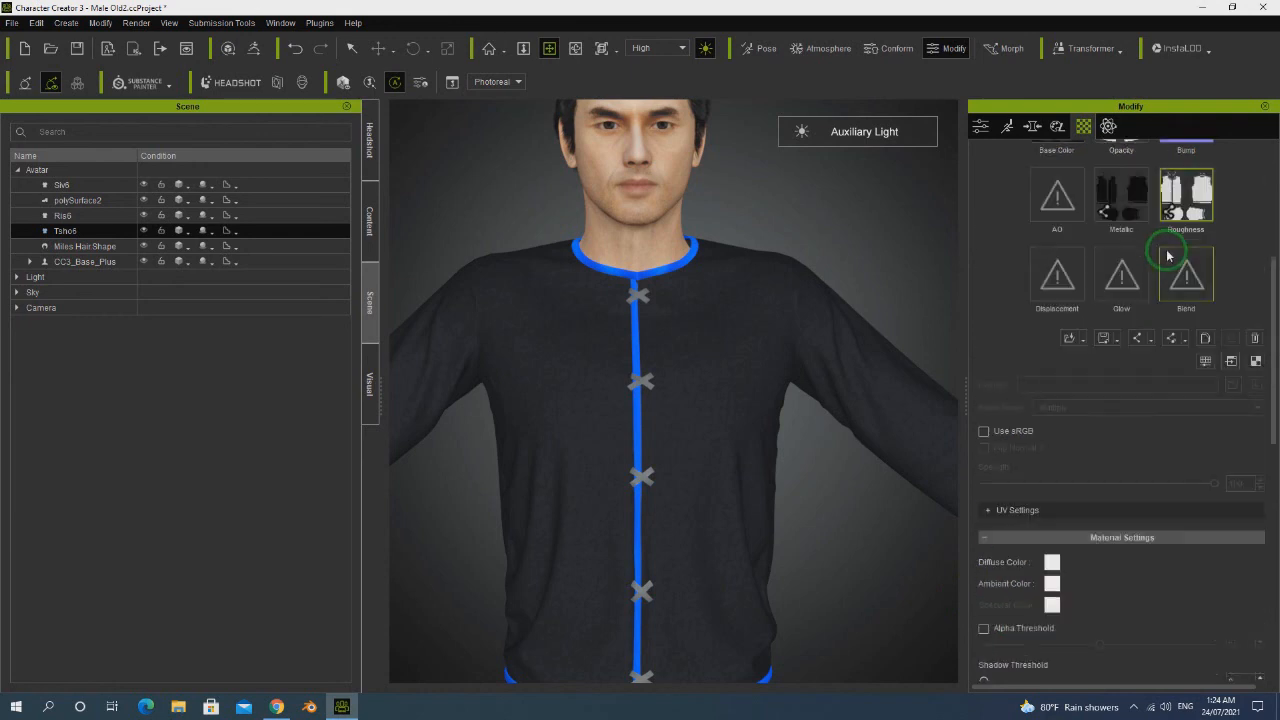
left_click(1181, 206)
scroll(1110, 508, "down", 3)
scroll(1090, 540, "down", 3)
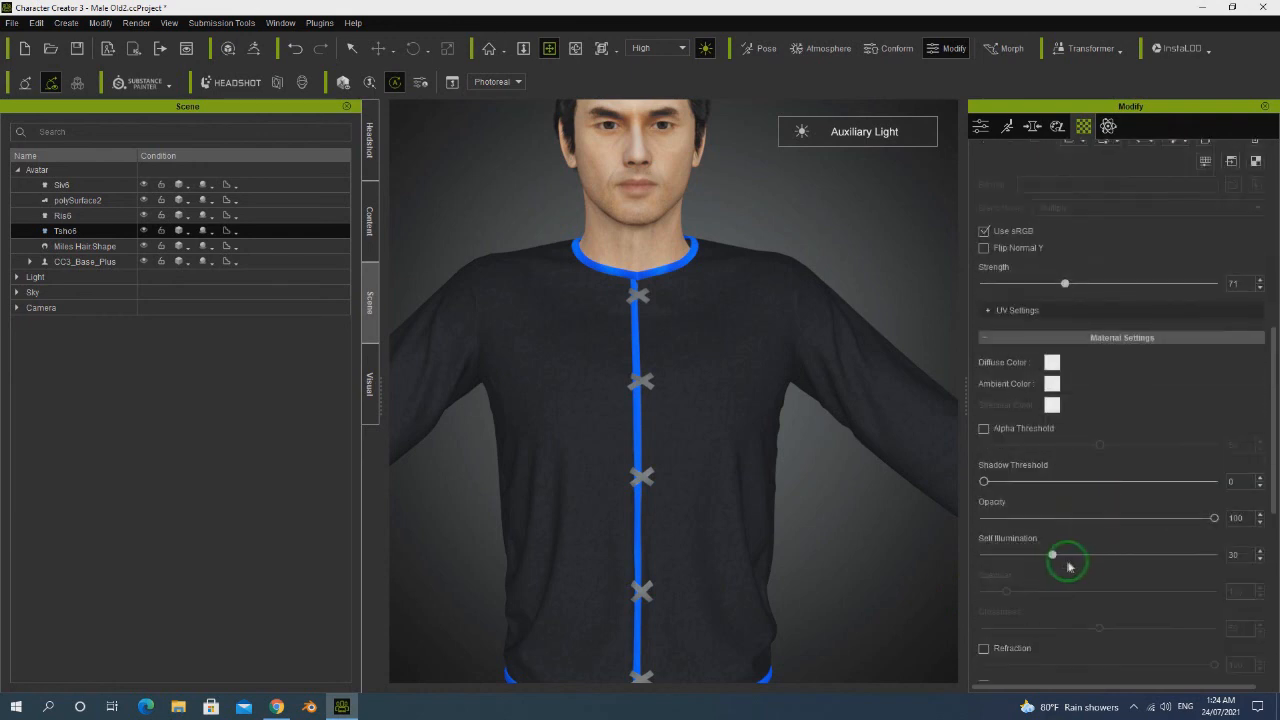
mouse_move(1051, 555)
left_mouse_down()
mouse_move(1109, 553)
mouse_move(1057, 555)
left_mouse_up()
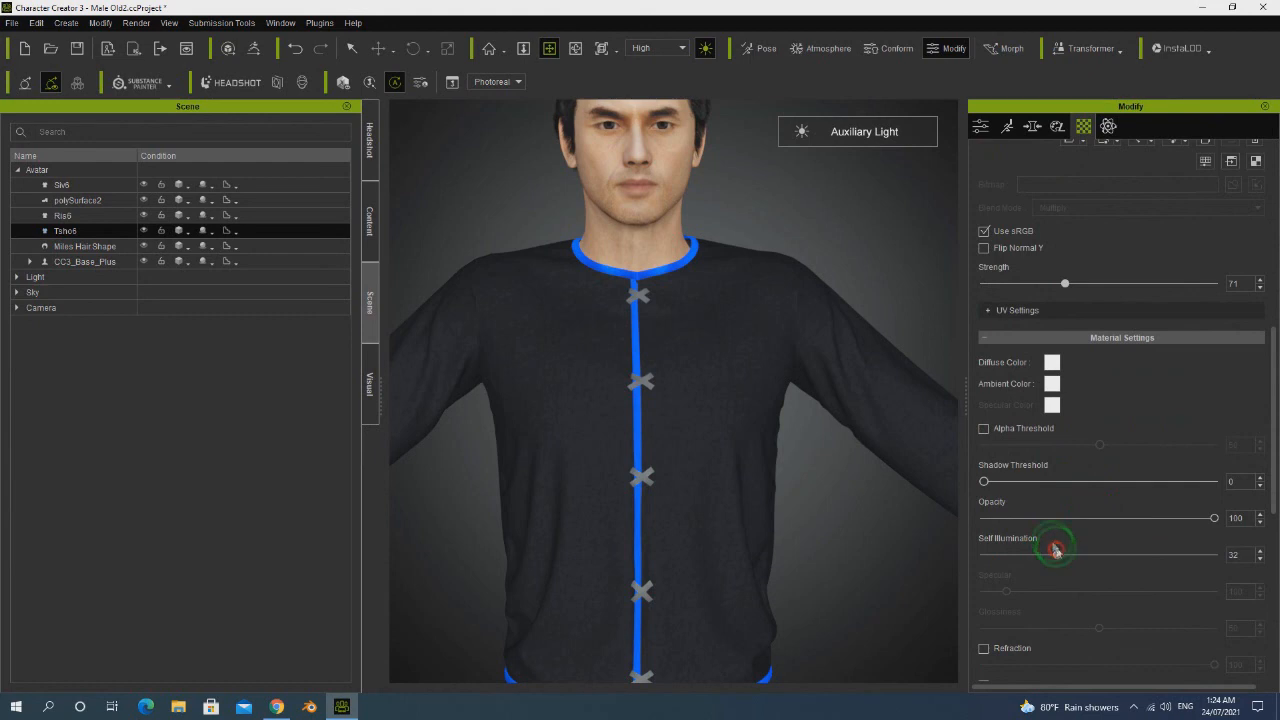
scroll(651, 337, "up", 2)
scroll(669, 343, "down", 4)
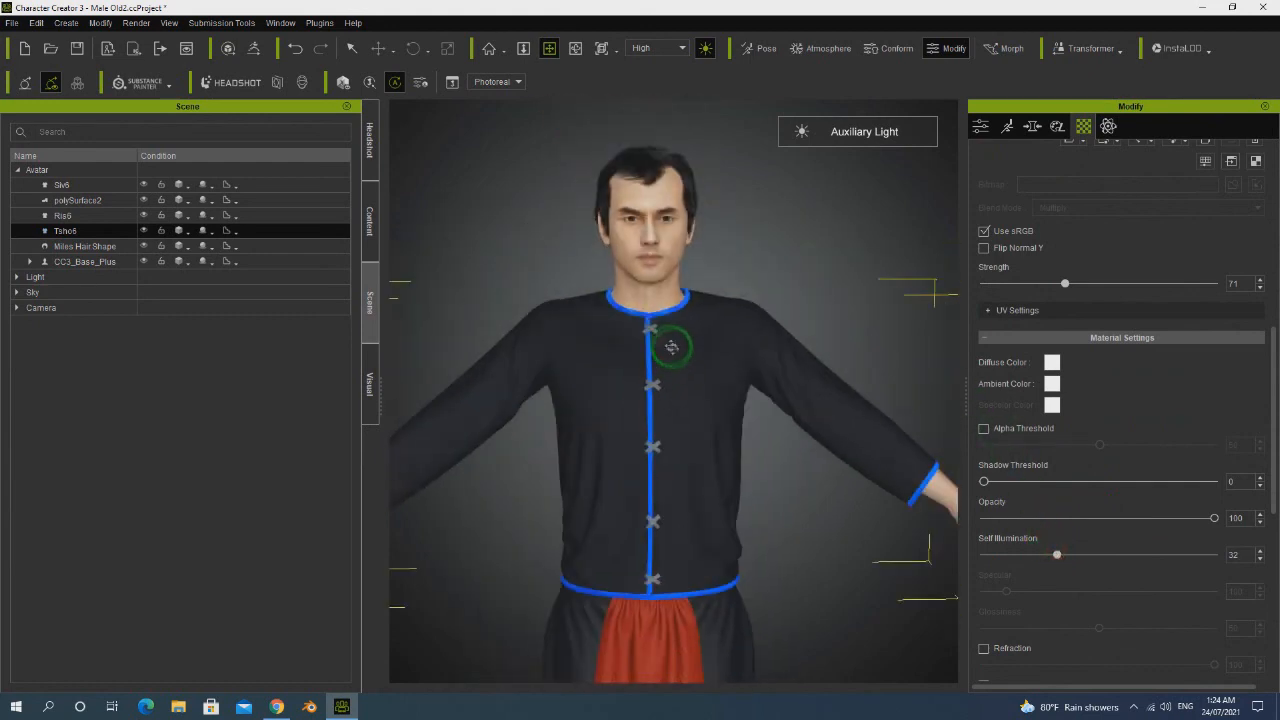
scroll(669, 343, "down", 3)
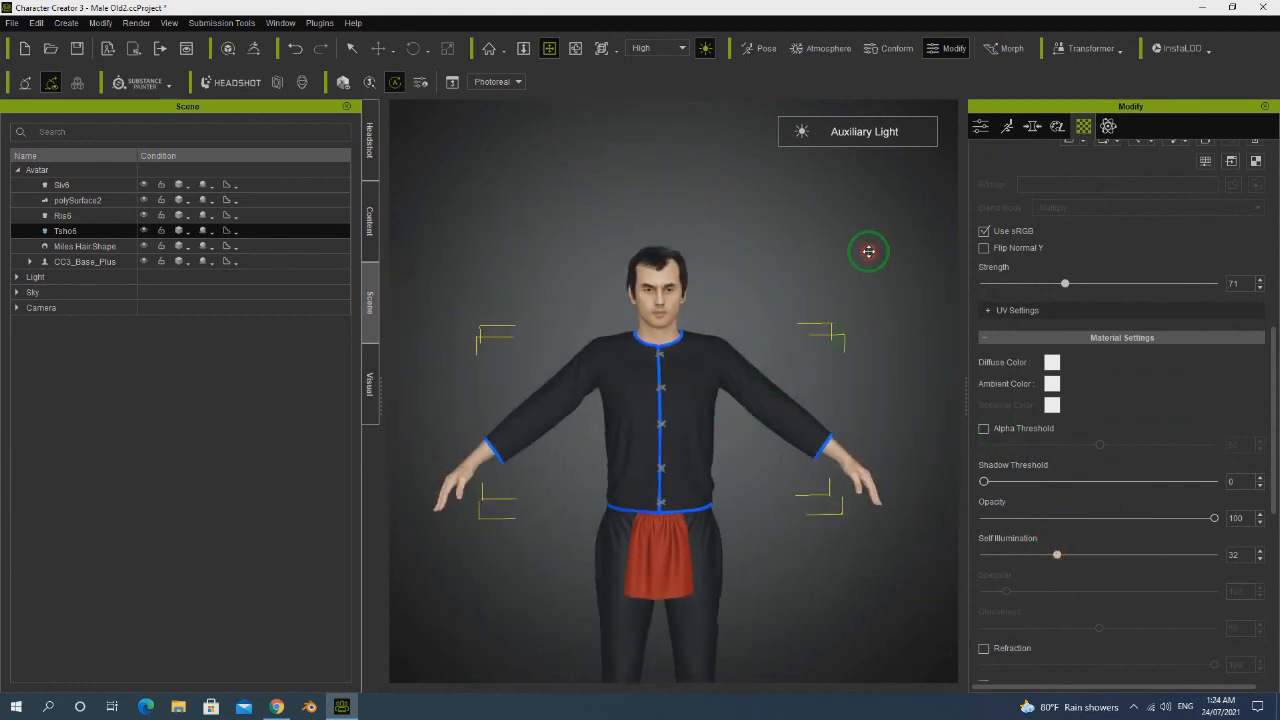
Examine the avatar's clothing from an angle, moving in close on the side seam of the shirt.
left_click(350, 48)
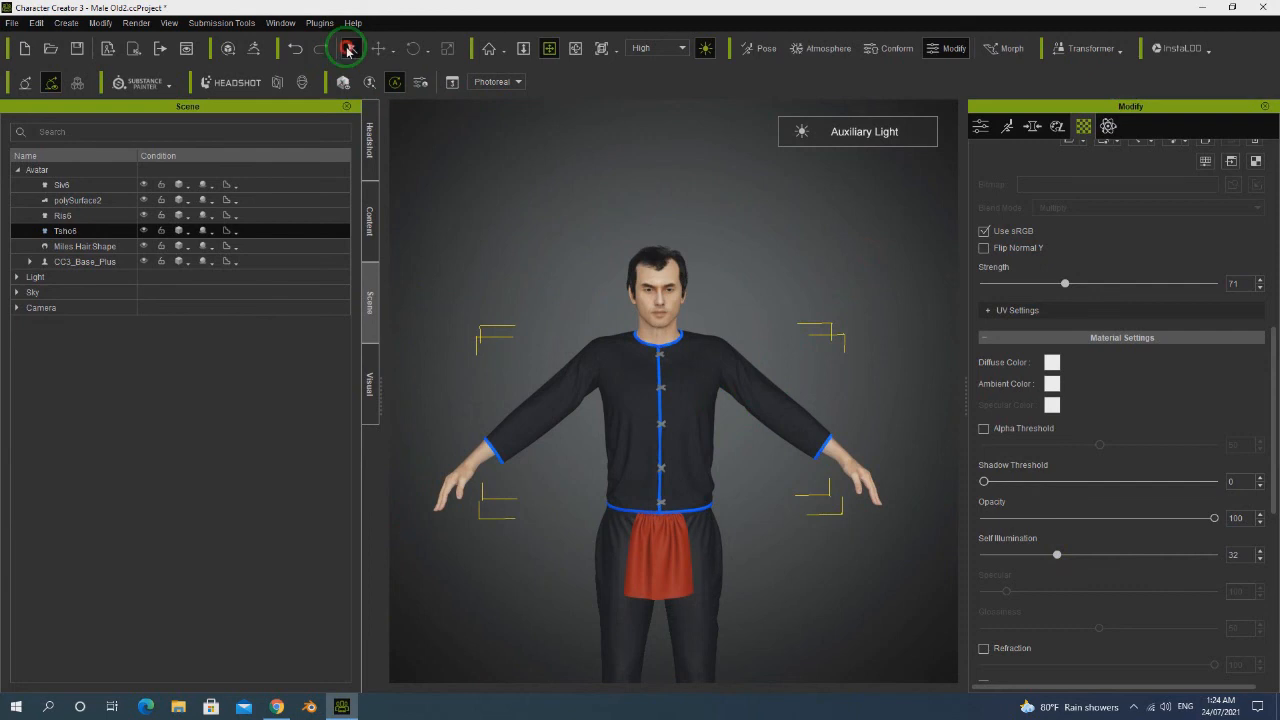
left_click(676, 410)
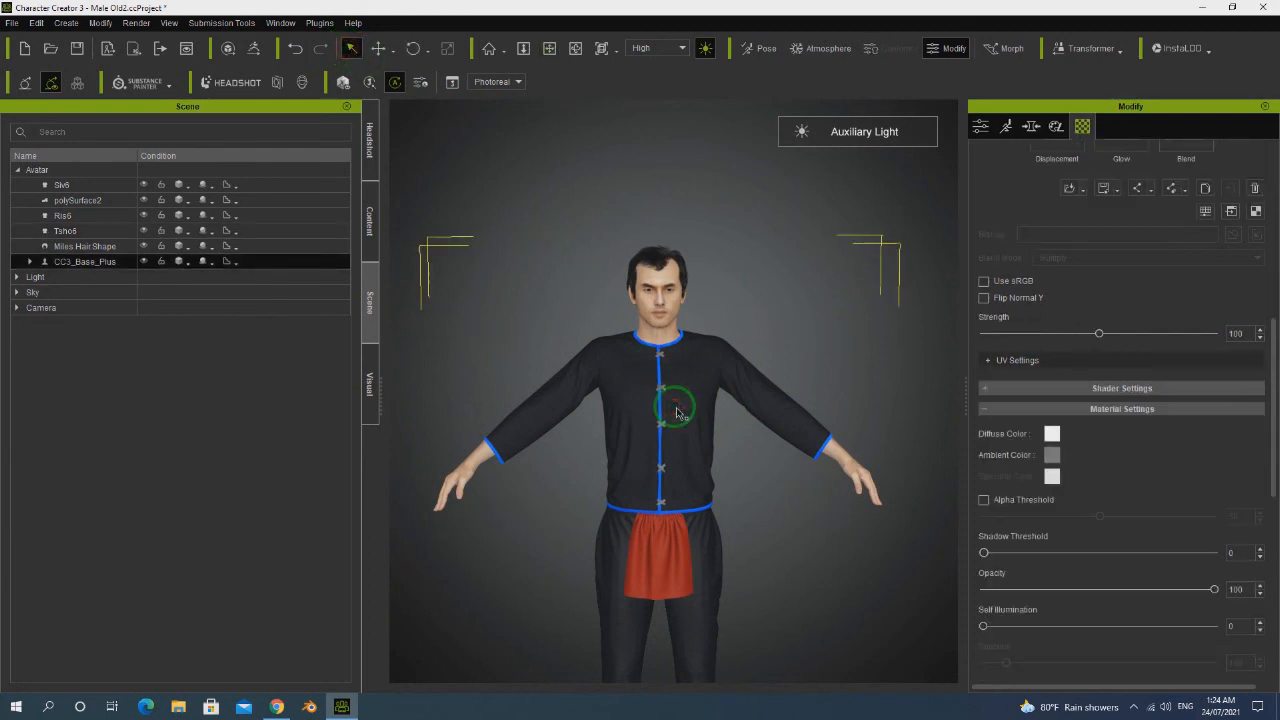
scroll(754, 491, "down", 3)
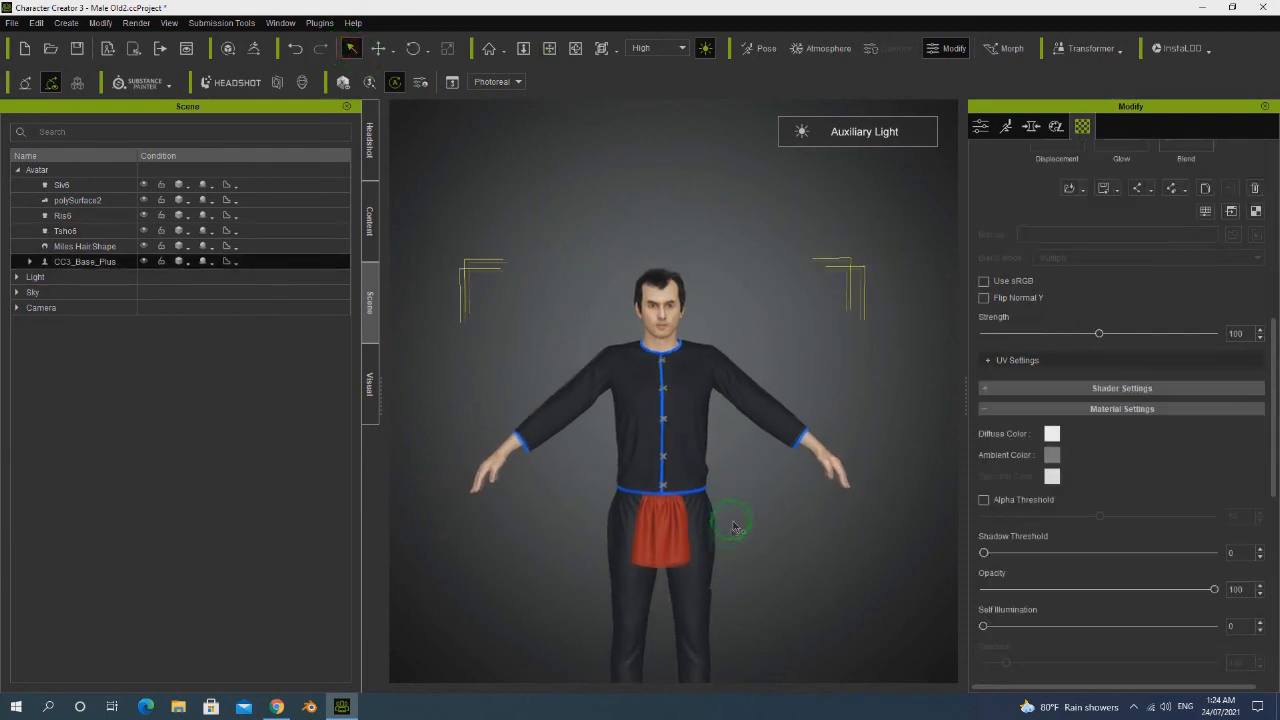
left_click(549, 48)
left_click_drag(728, 519, 559, 415)
scroll(703, 264, "up", 8)
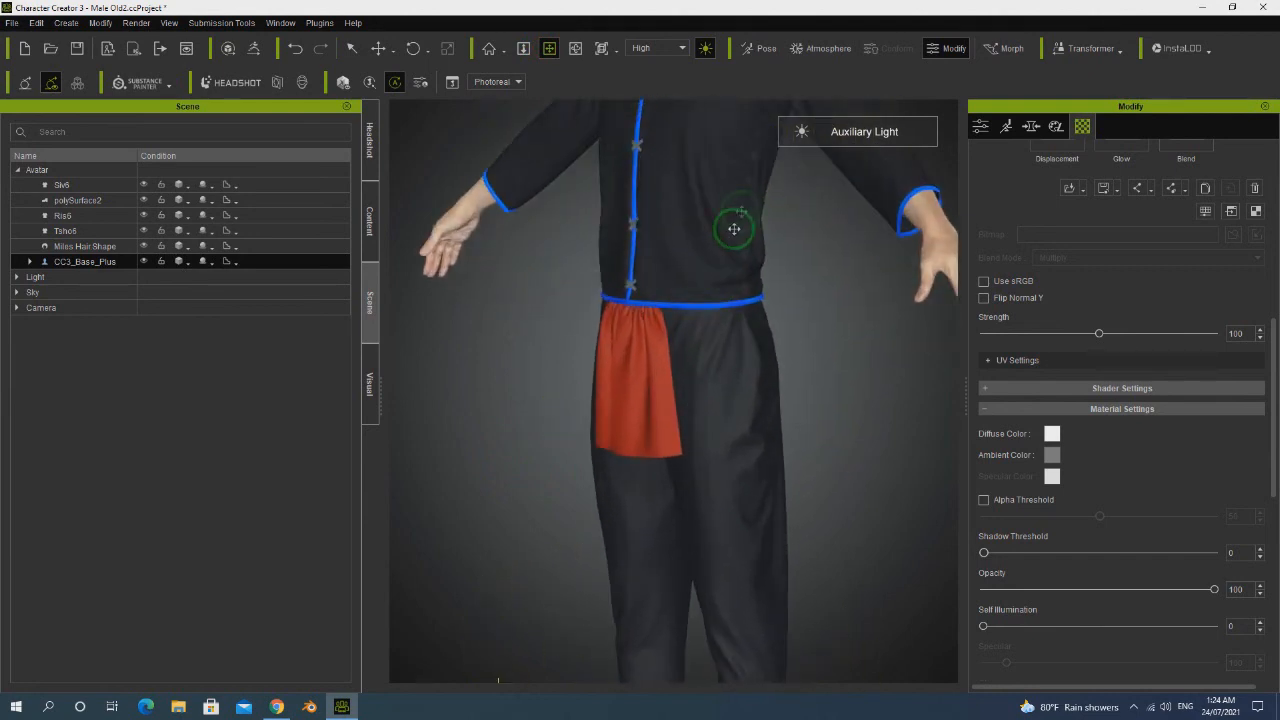
scroll(714, 363, "down", 4)
scroll(723, 329, "up", 8)
left_click_drag(775, 399, 690, 408)
scroll(1091, 425, "up", 5)
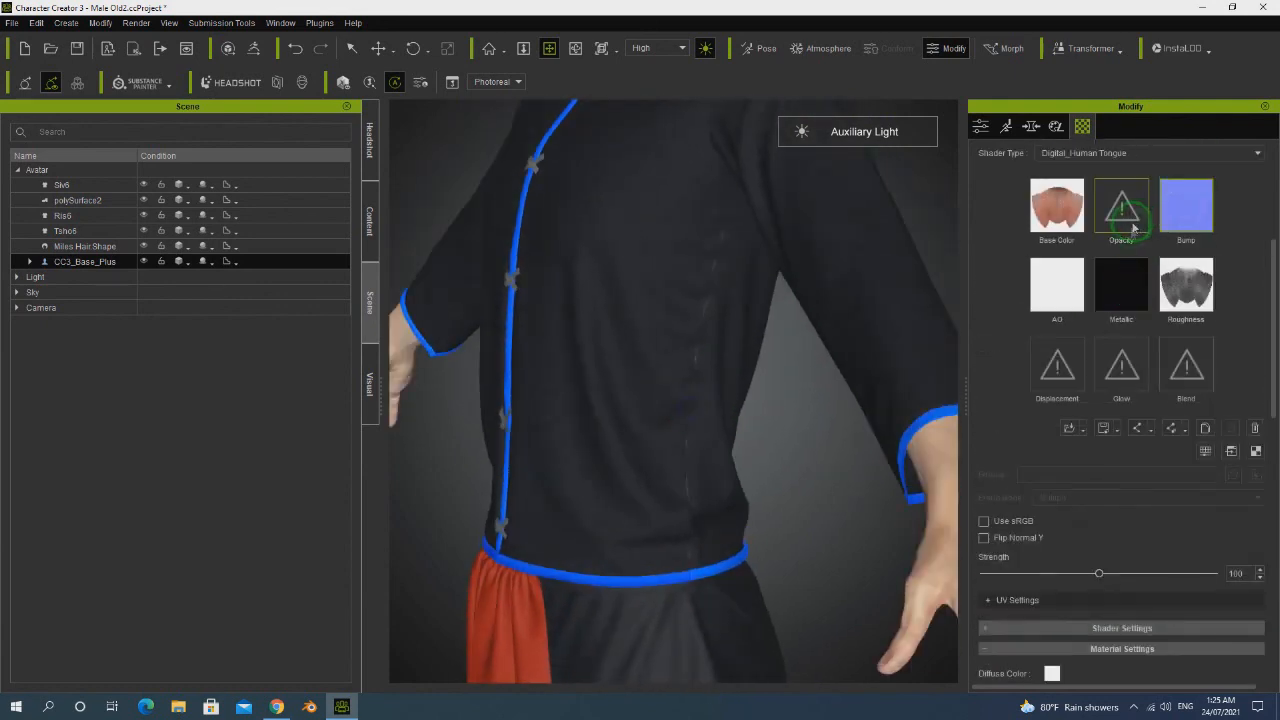
Select the Tsho6 shirt and lower its opacity map's strength to 1.
scroll(1130, 230, "up", 6)
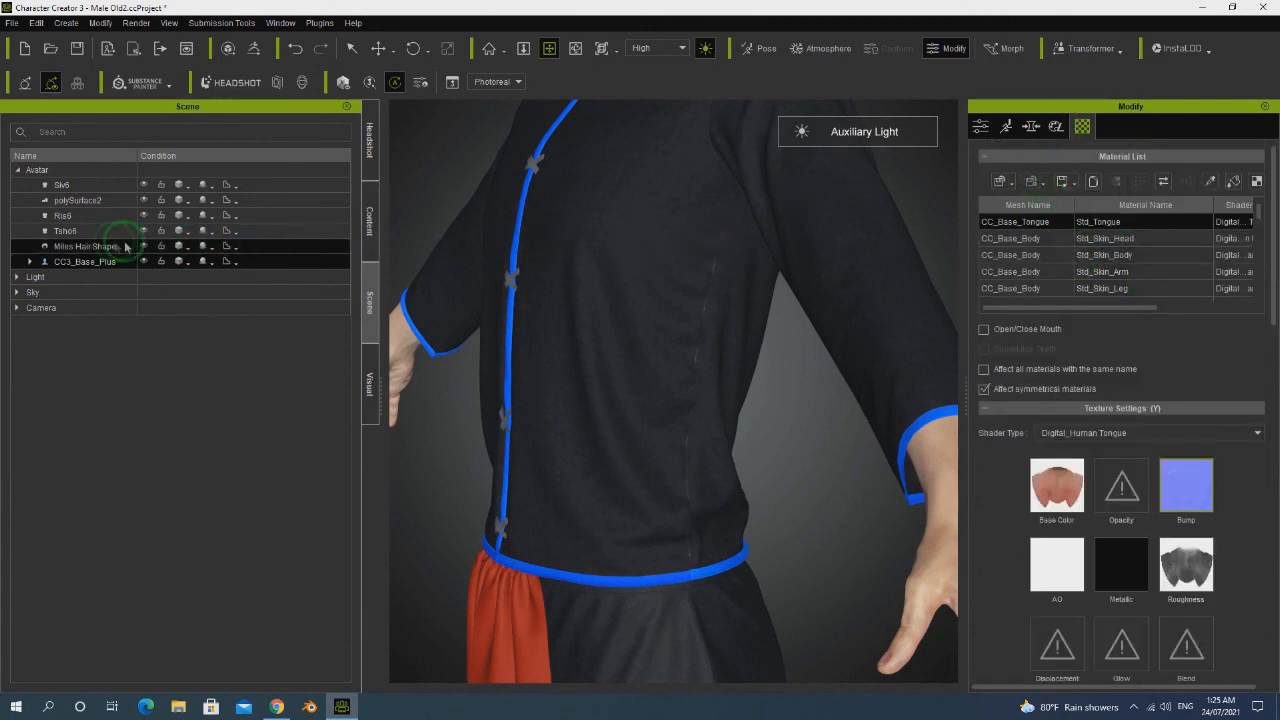
left_click(86, 232)
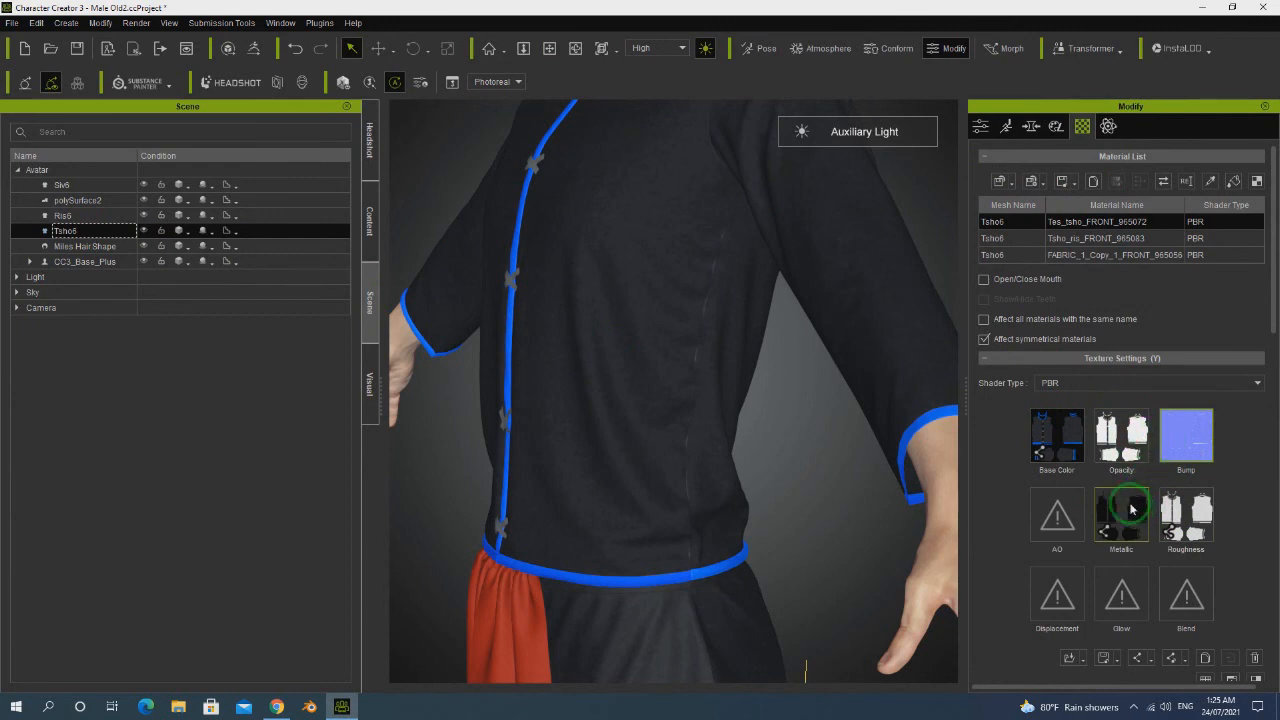
scroll(1273, 312, "down", 10)
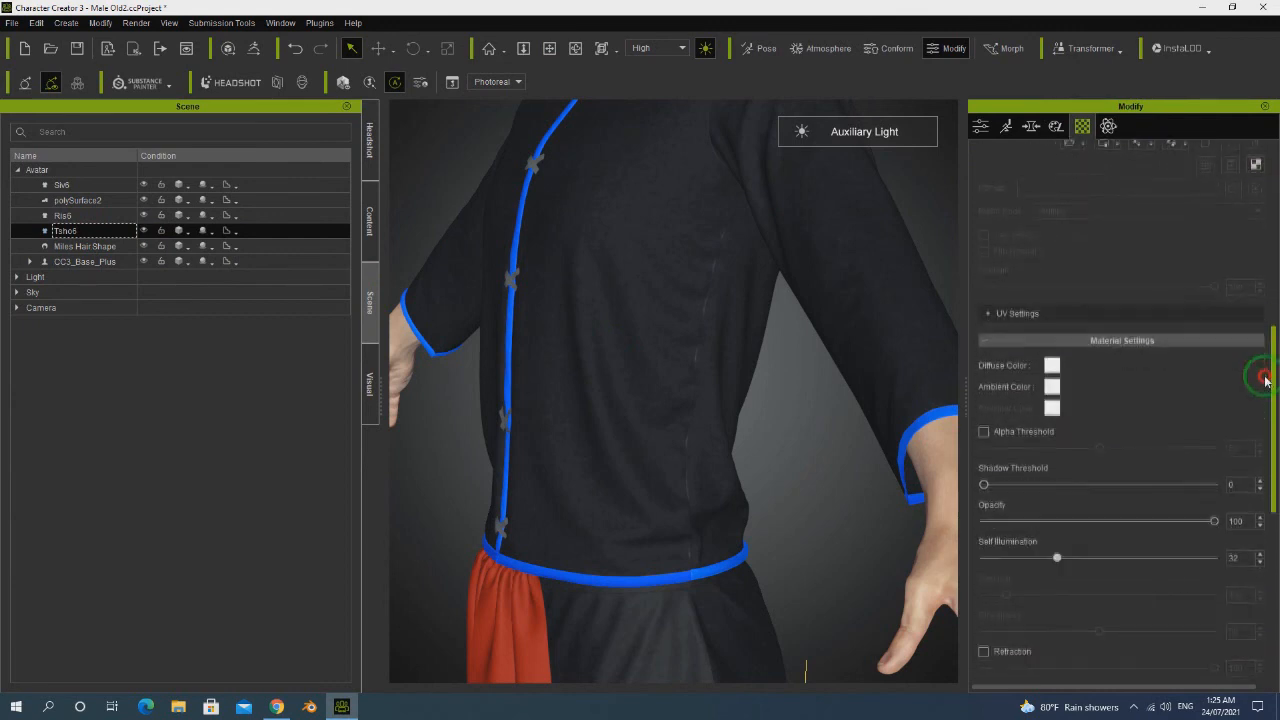
scroll(1075, 410, "up", 3)
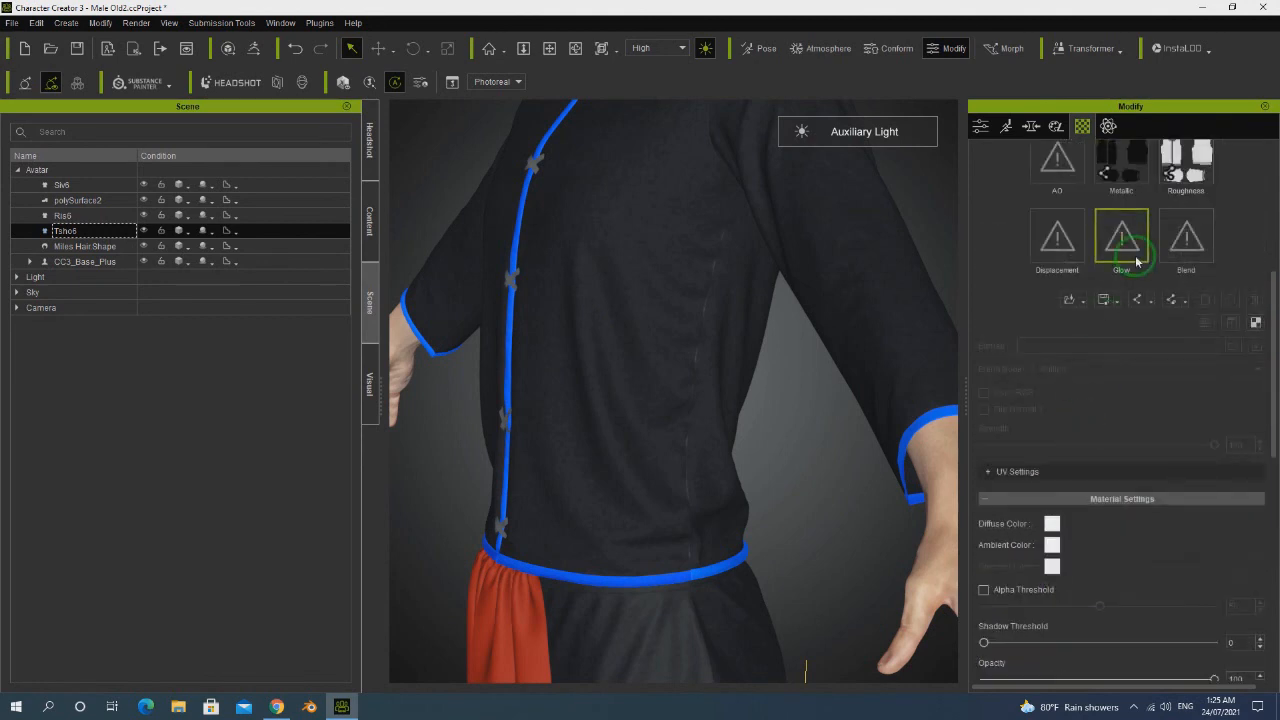
scroll(1180, 183, "up", 2)
left_click(1121, 196)
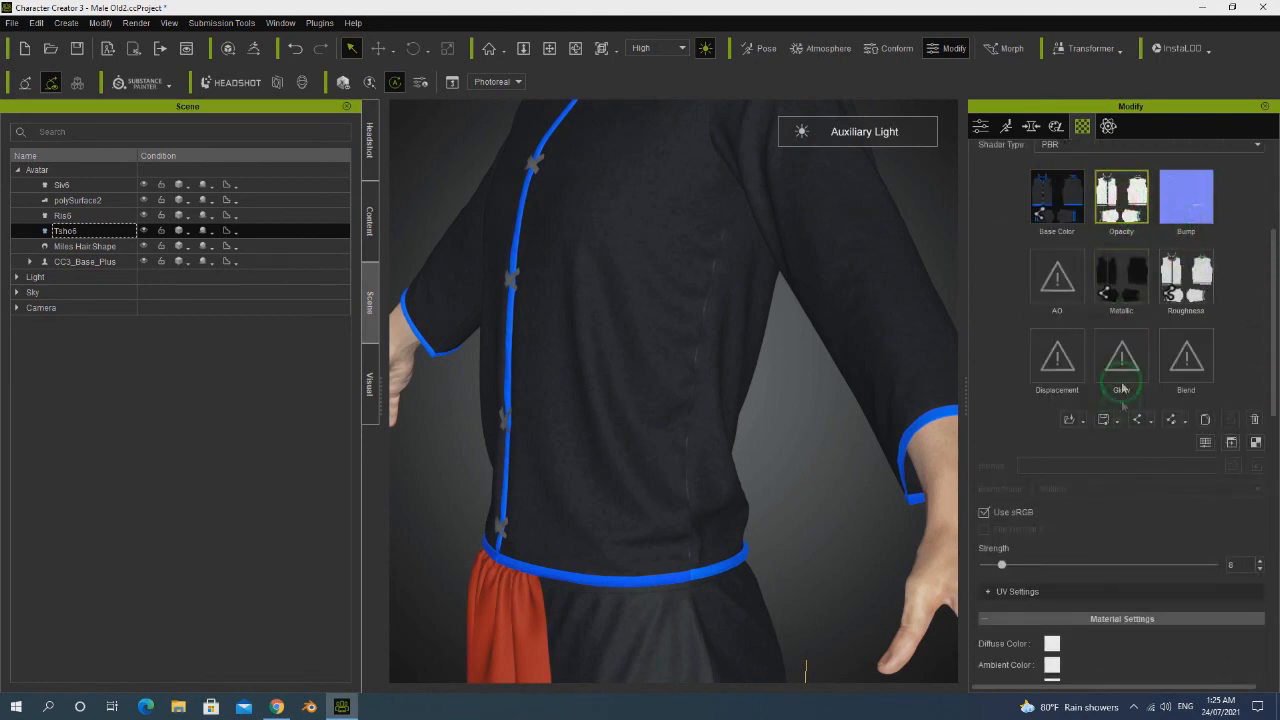
mouse_move(971, 566)
left_mouse_down()
mouse_move(1194, 563)
mouse_move(988, 567)
left_mouse_up()
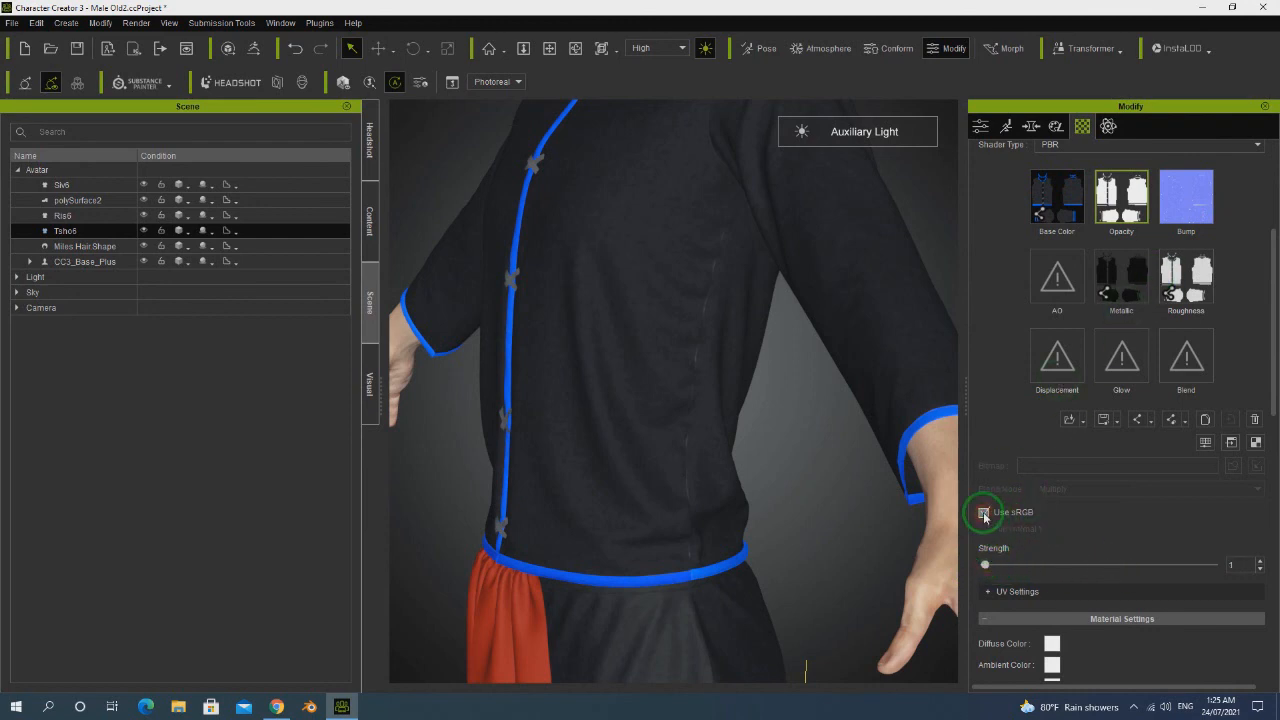
Reduce the shirt's bump texture strength to 48.
left_click(1186, 196)
left_click(1063, 566)
mouse_move(1053, 566)
left_mouse_down()
mouse_move(1020, 565)
mouse_move(1036, 566)
left_mouse_up()
Set the shirt material's self-illumination to 26 and check the whole shirt from an angle.
scroll(1036, 540, "down", 2)
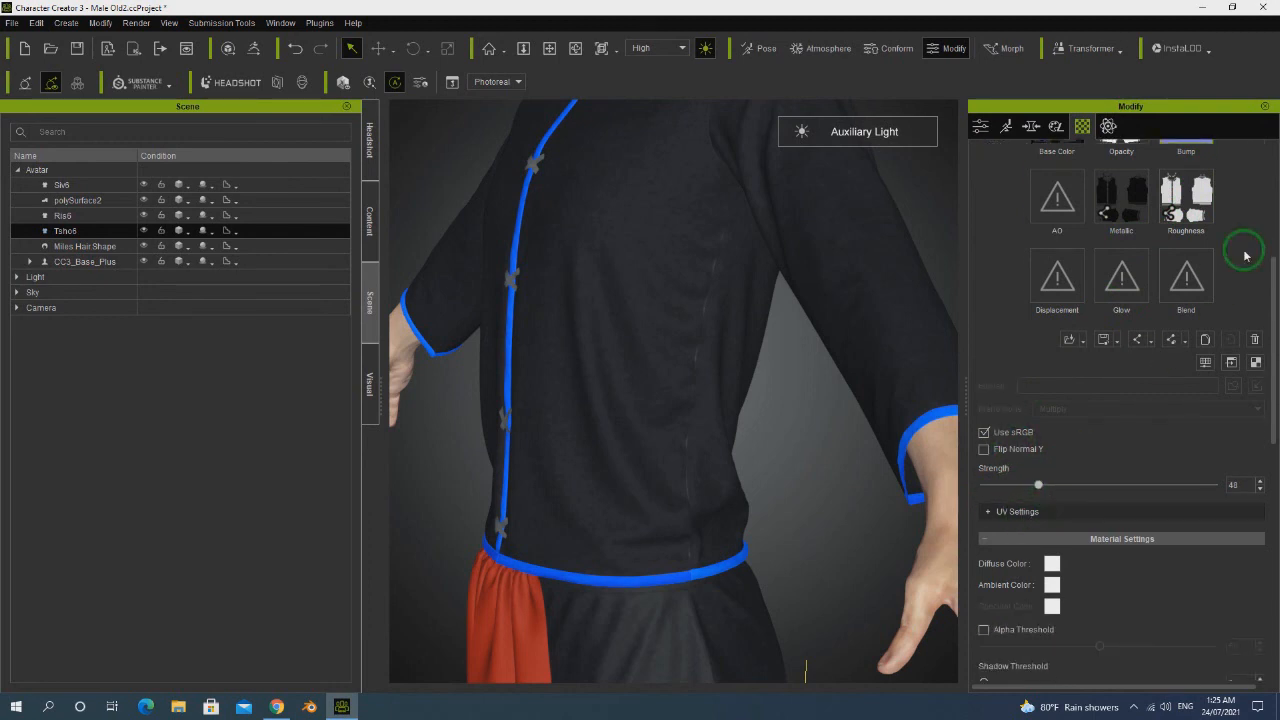
scroll(1086, 614, "down", 4)
mouse_move(1058, 597)
left_mouse_down()
mouse_move(998, 597)
mouse_move(1047, 600)
left_mouse_up()
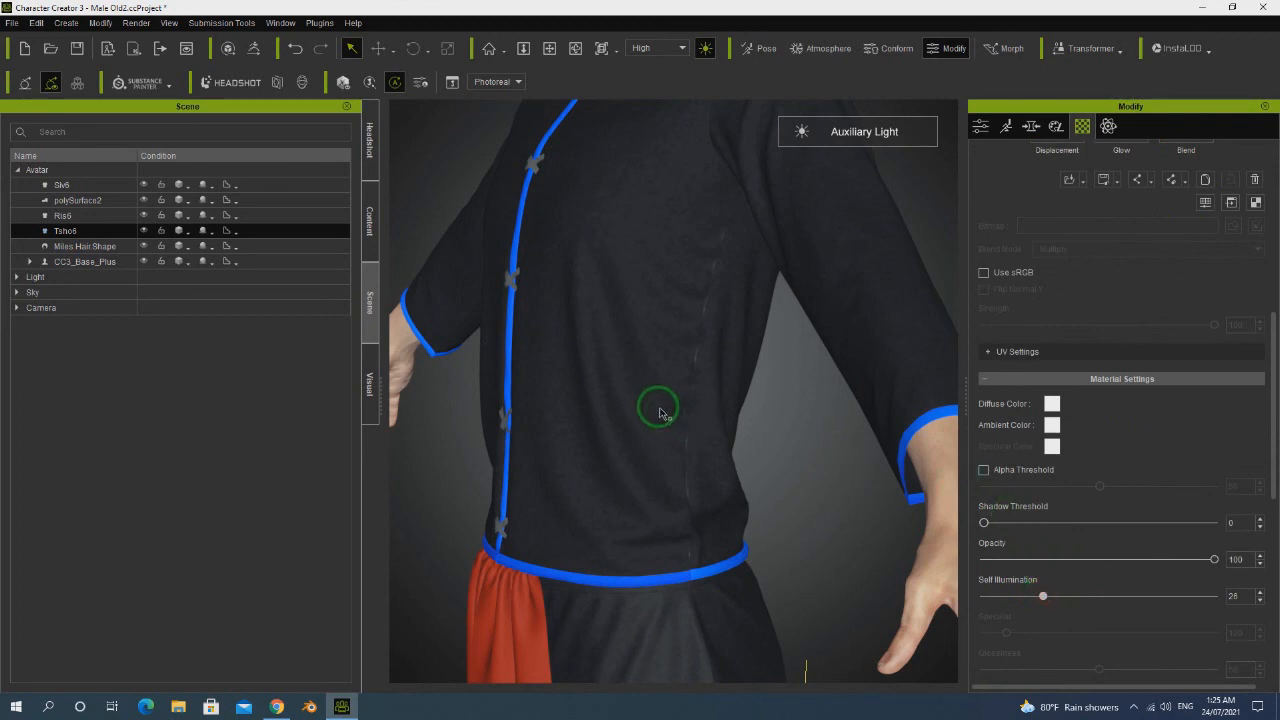
scroll(609, 334, "down", 5)
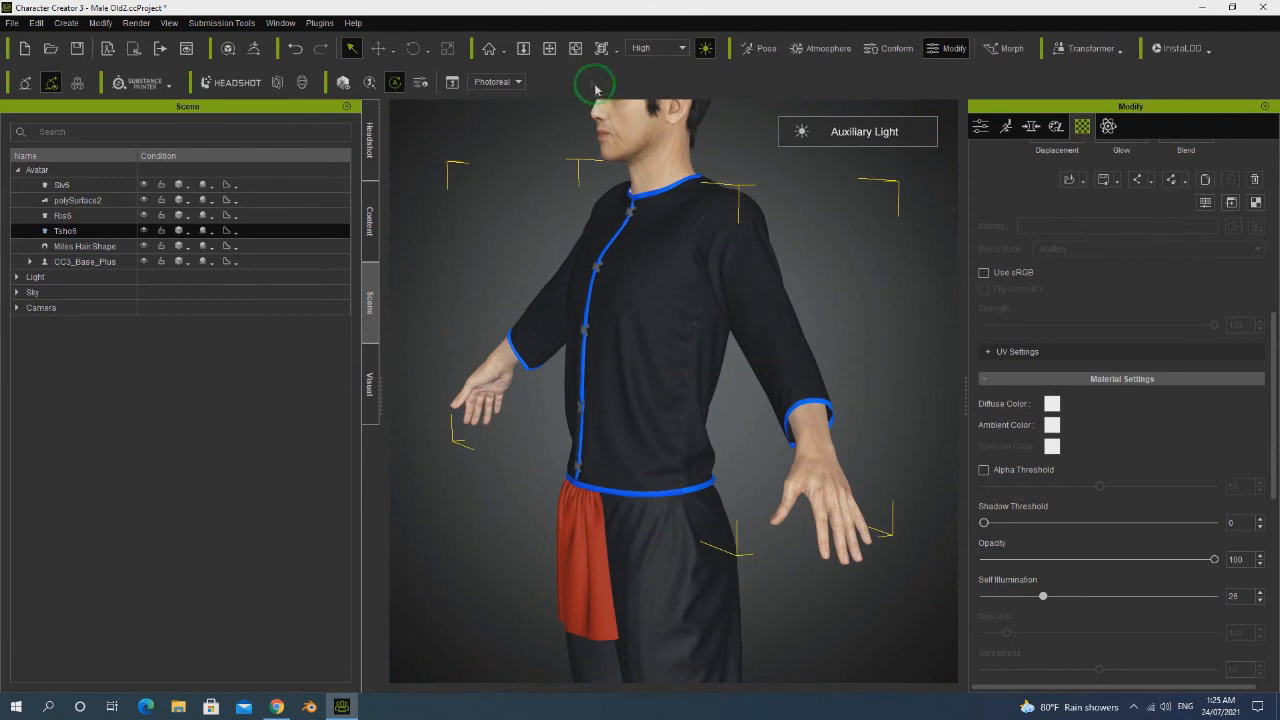
left_click(551, 49)
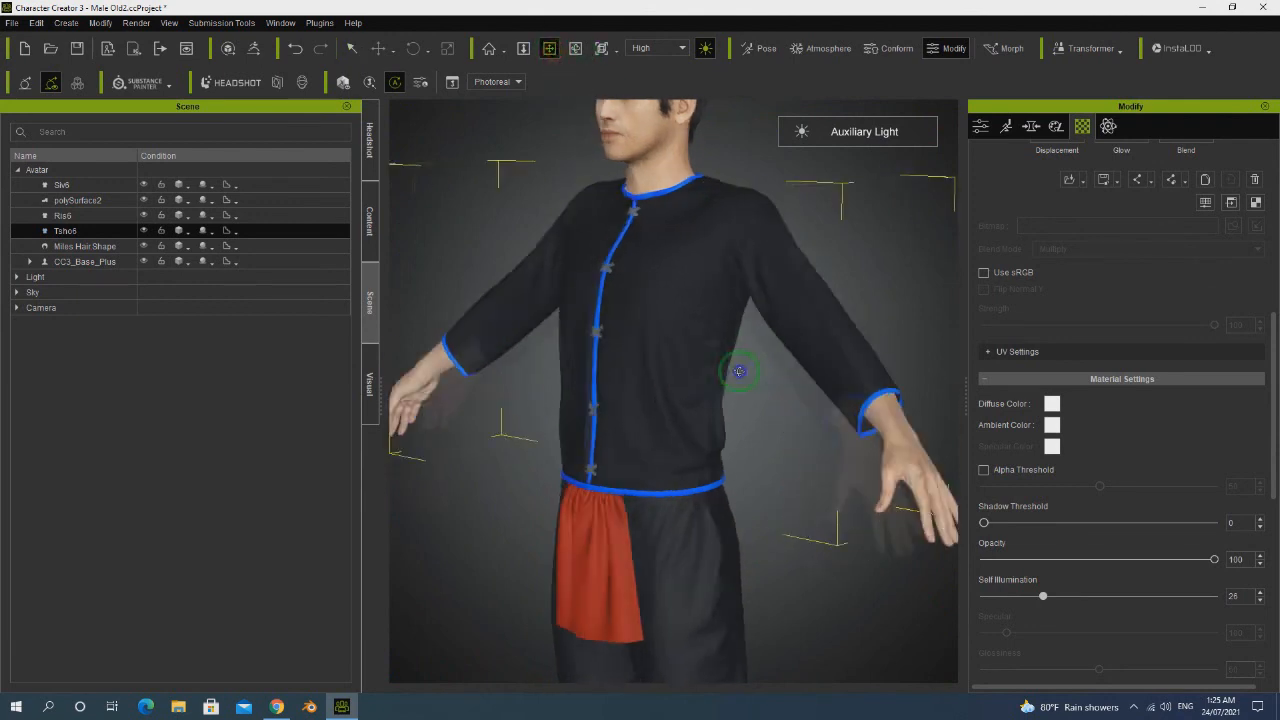